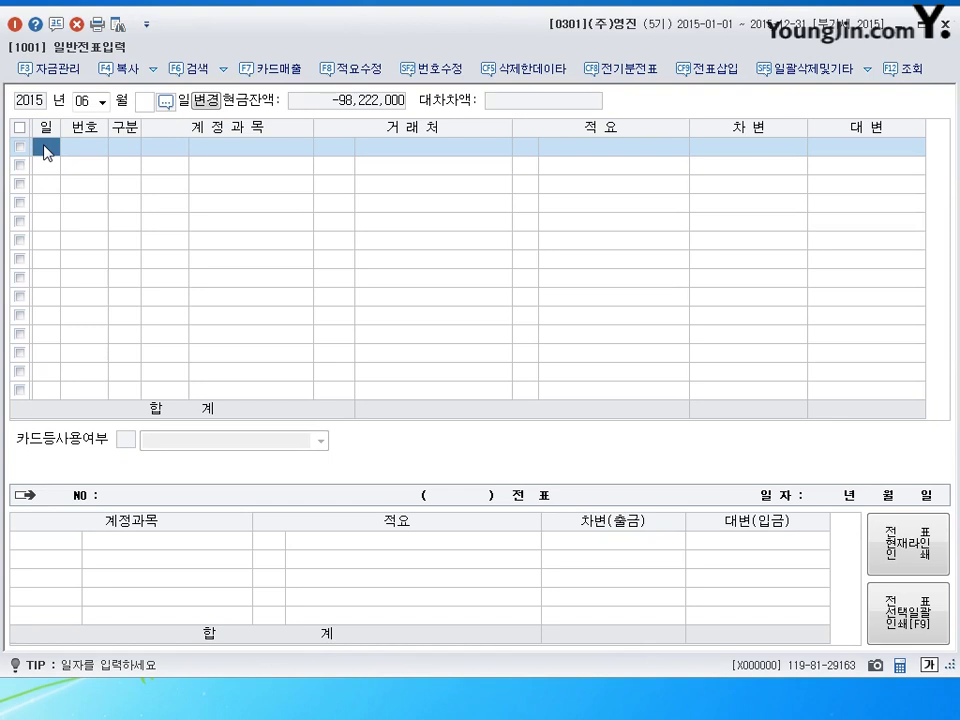
Enter a debit line dated June 1 for account 0212 비품 with an amount of 1,750,000
key(Return)
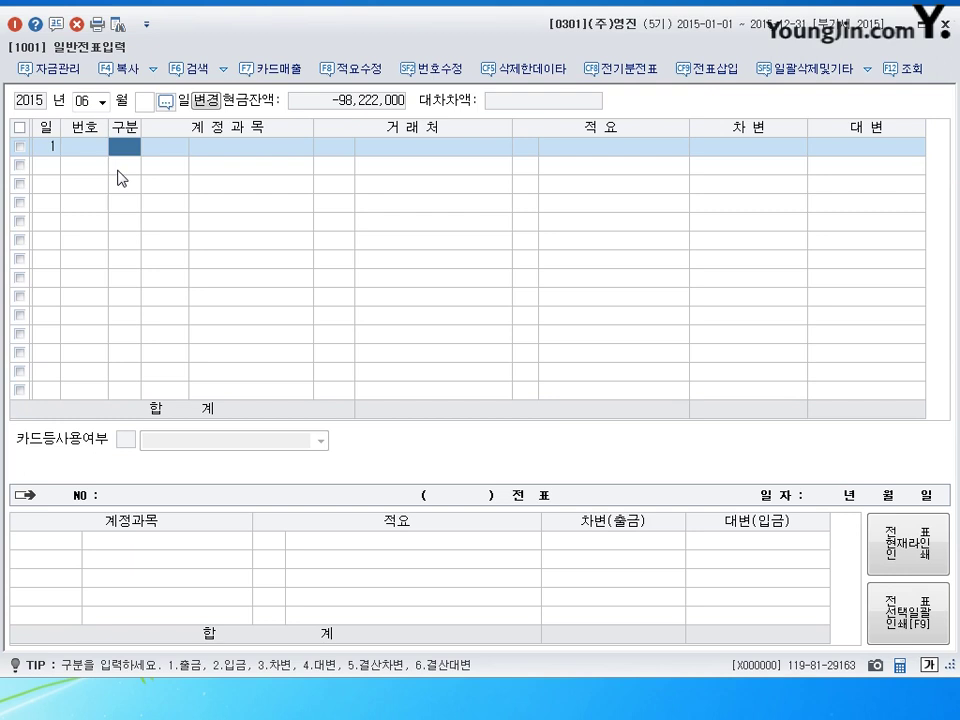
text(3)
key(Return)
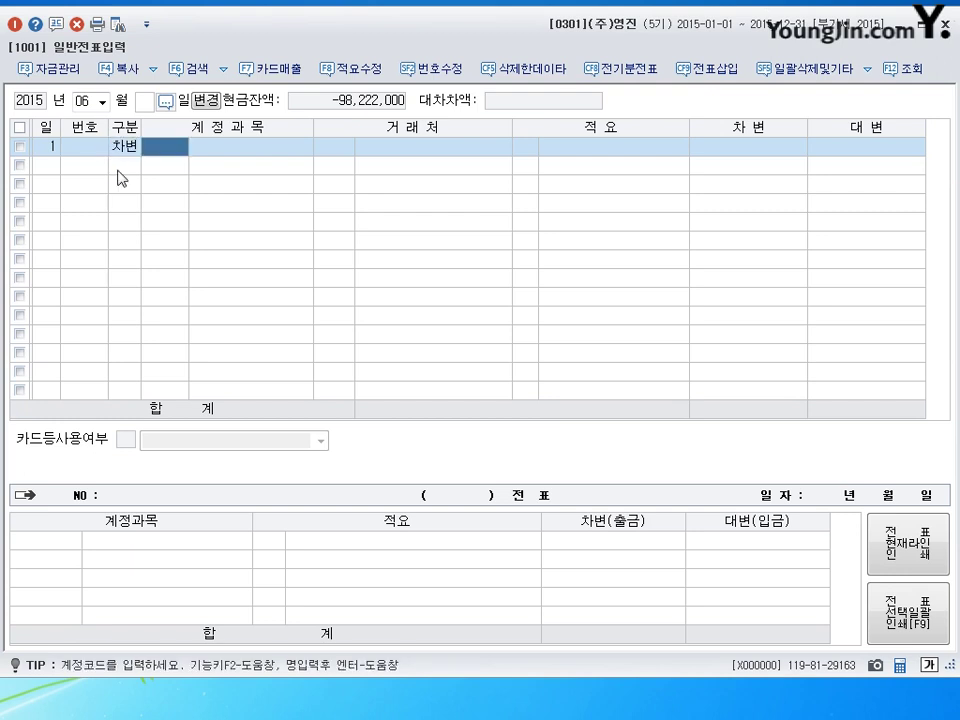
text(212)
key(Return)
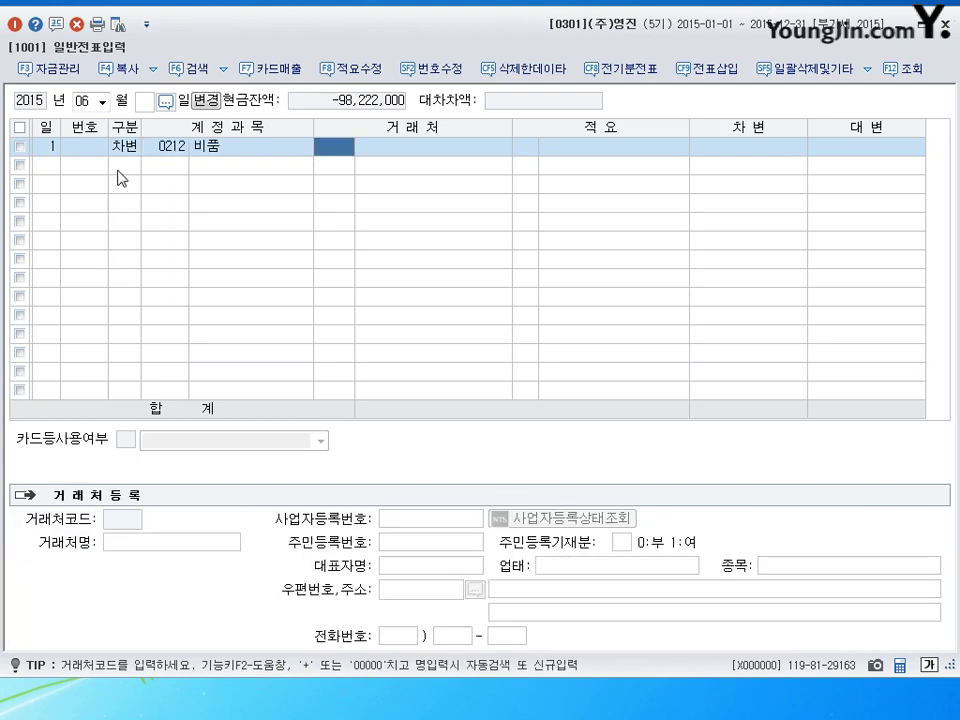
key(Return)
key(Return)
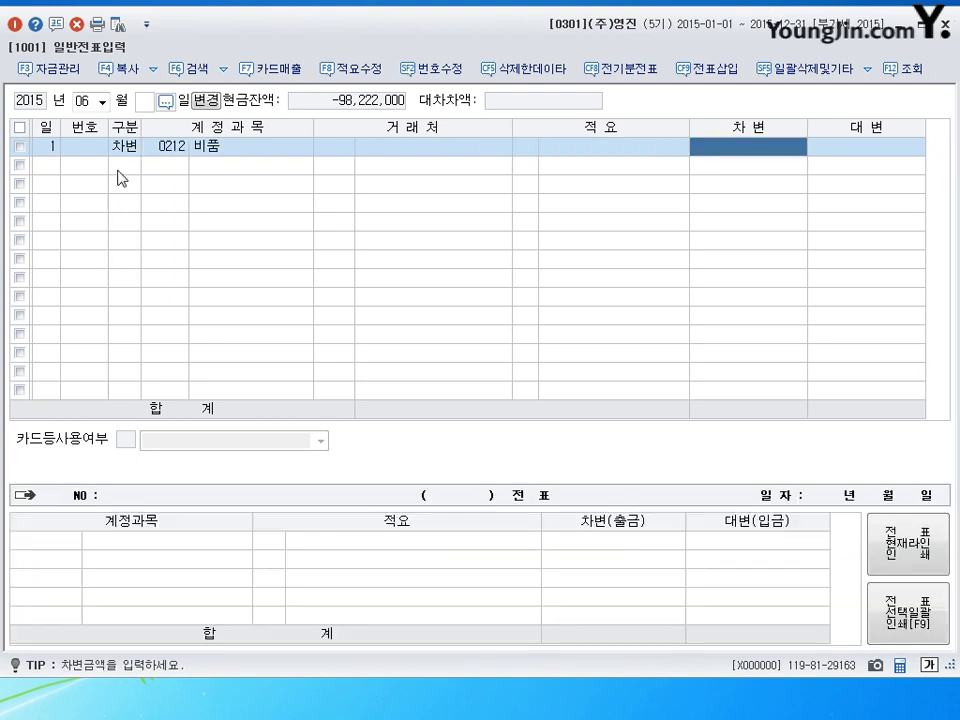
text(1750000)
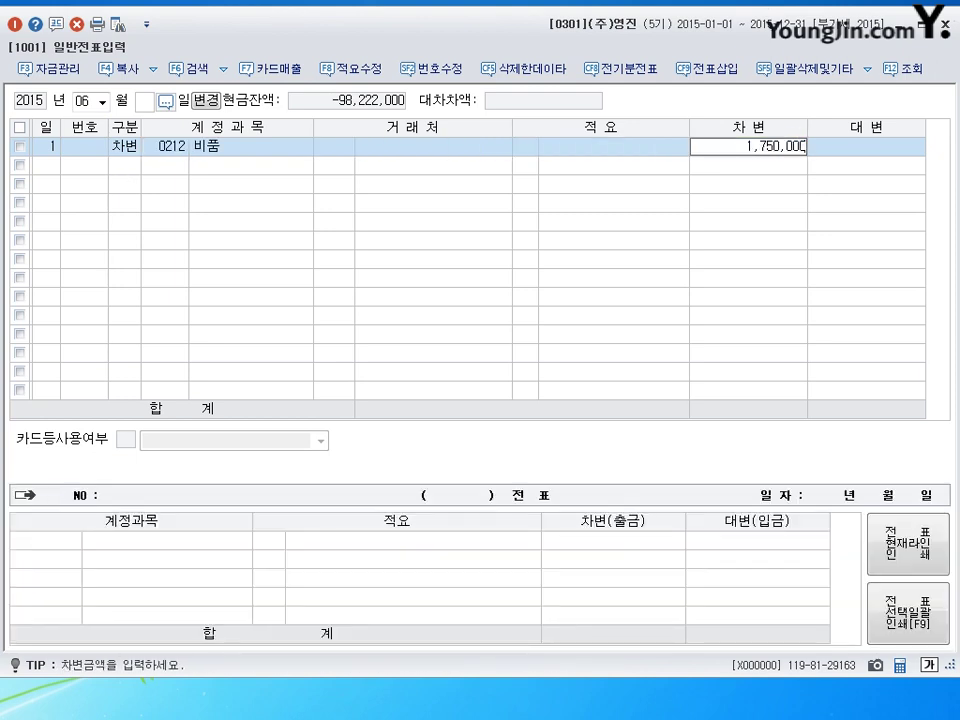
key(Return)
Add a June 1 credit line for account 0101 현금 with an amount of 250,000
text(1)
key(Return)
text(4)
key(Return)
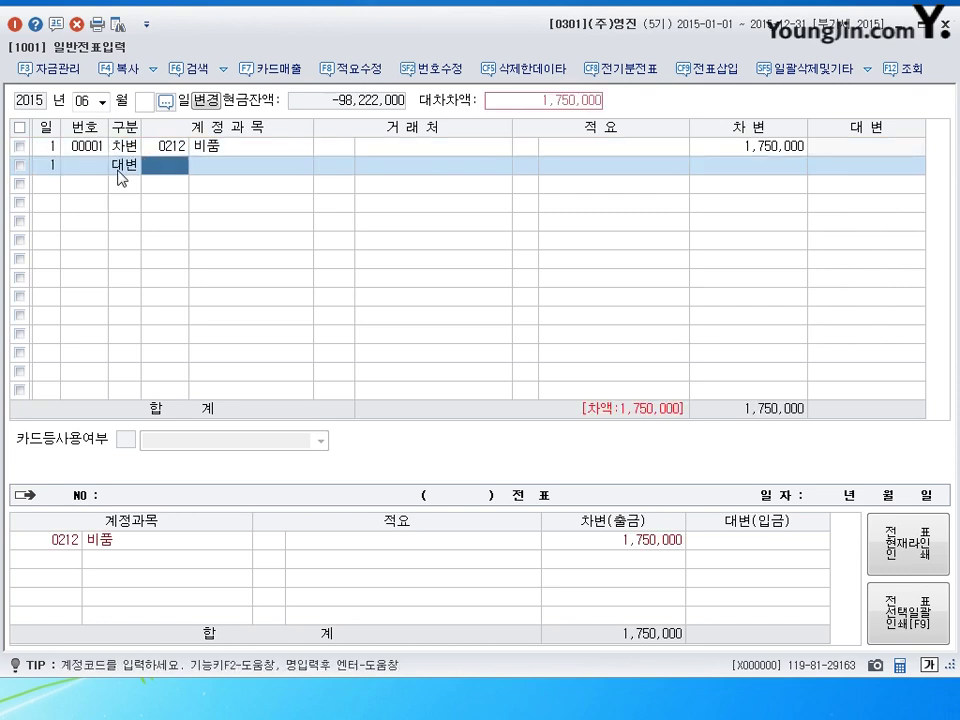
text(101)
key(Return)
key(Return)
key(Return)
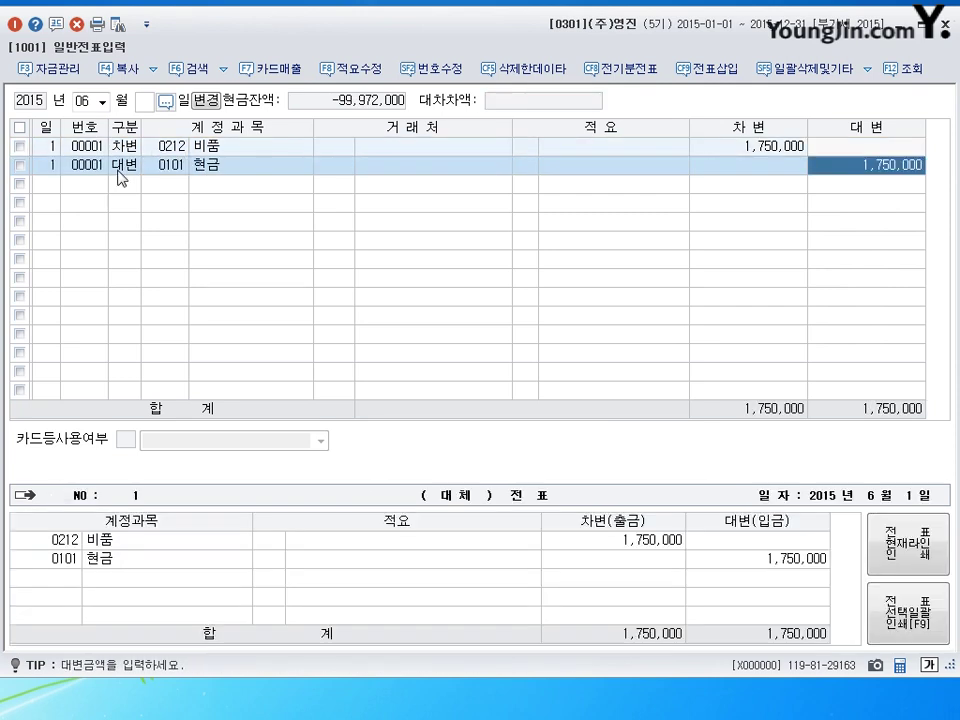
text(250,000)
key(Return)
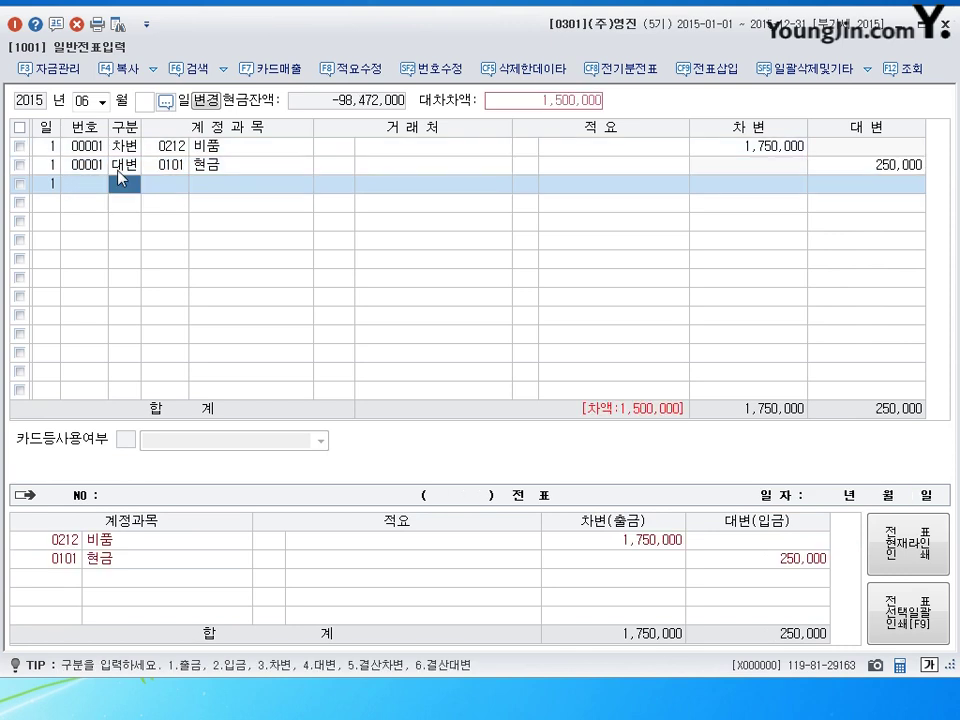
Add a June 1 credit line for account 0253 미지급금 with vendor (주)지후 and an amount of 1,500,000
text(4)
key(Return)
text(253)
key(Return)
text(2)
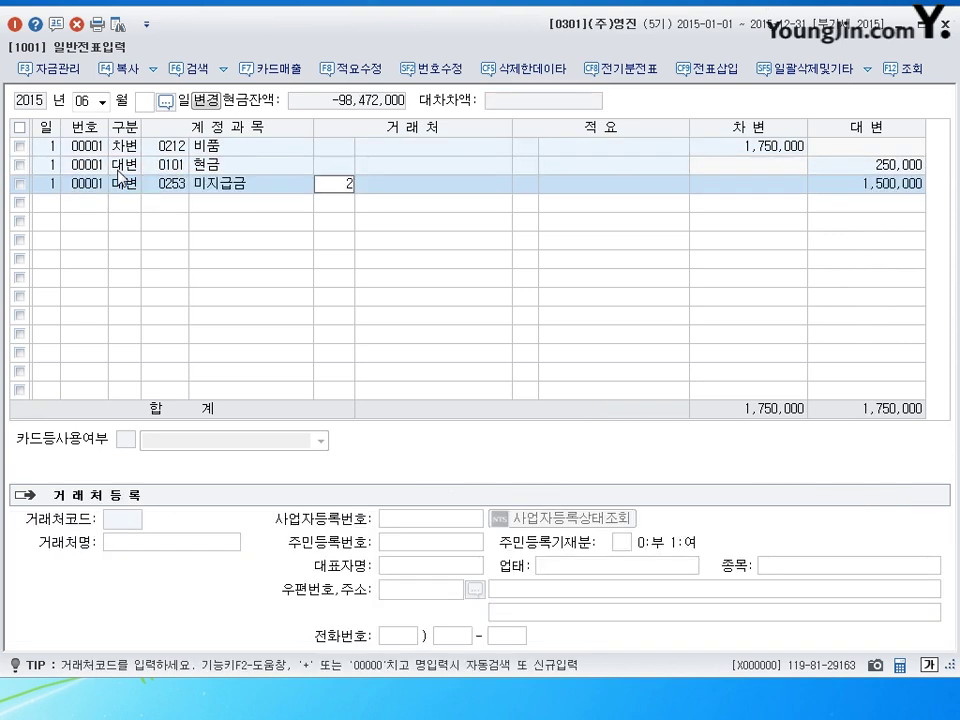
key(BackSpace)
text(지후)
key(Return)
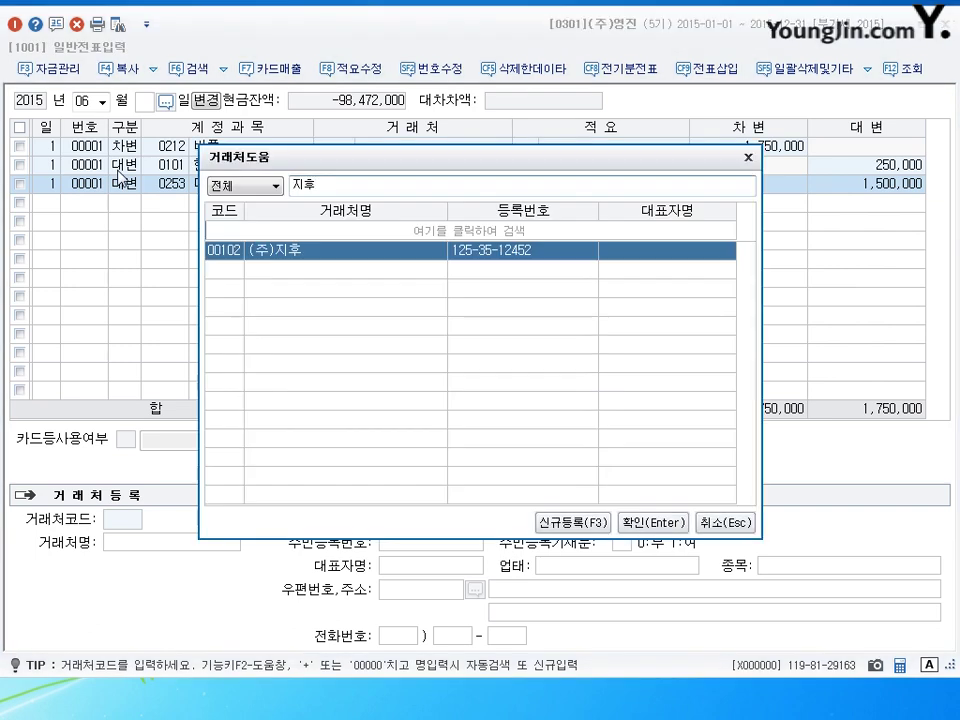
key(Return)
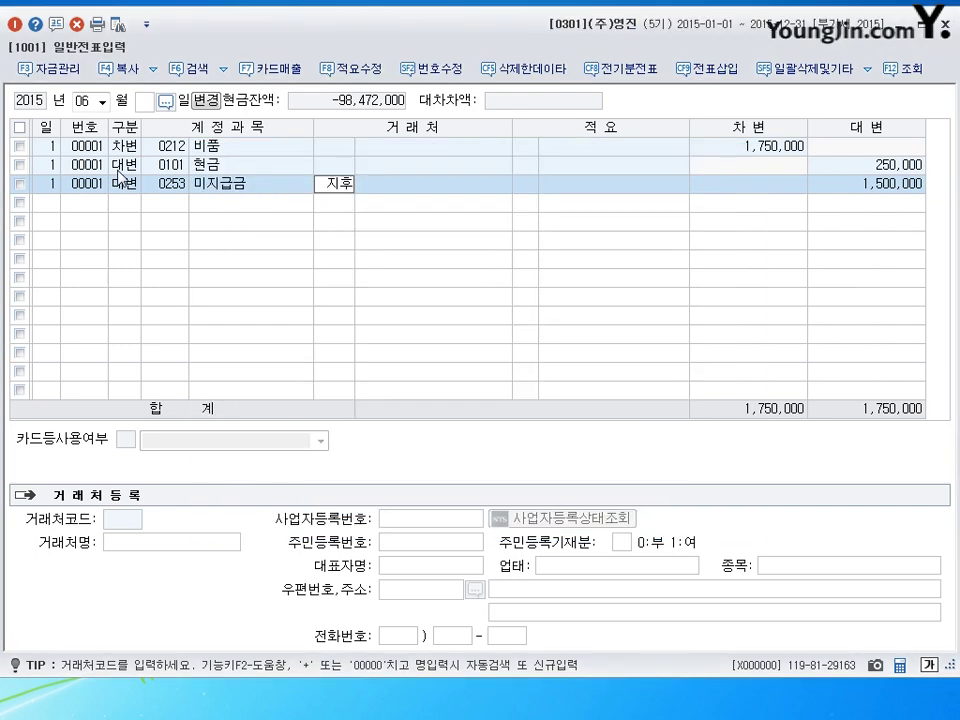
key(Return)
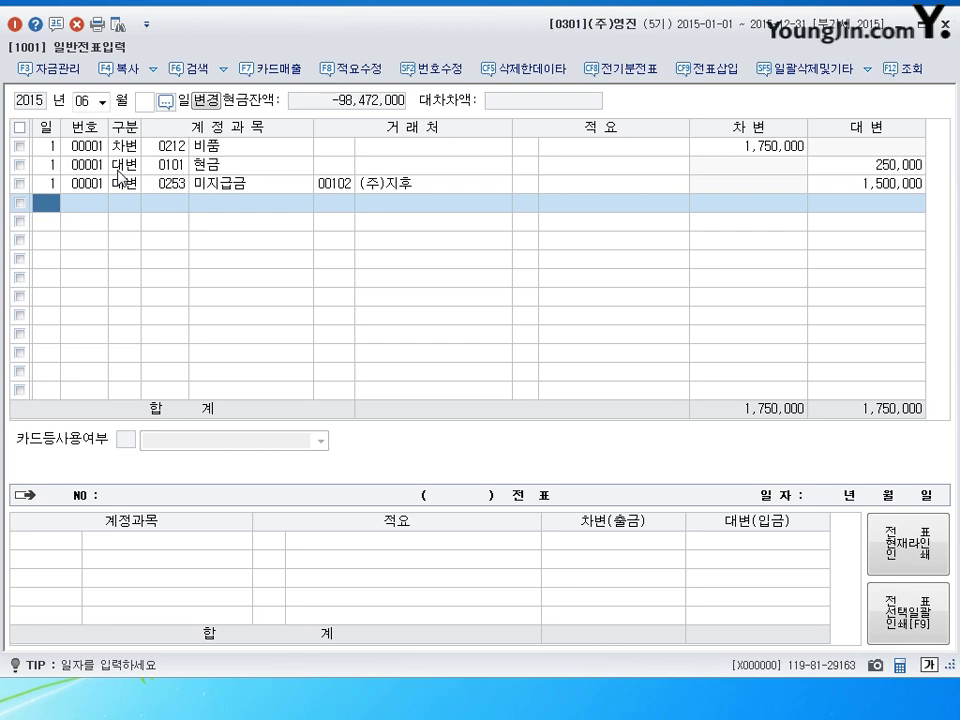
Enter a debit line dated June 2 for account 0202 건물 with an amount of 100,000,000
text(2)
key(Return)
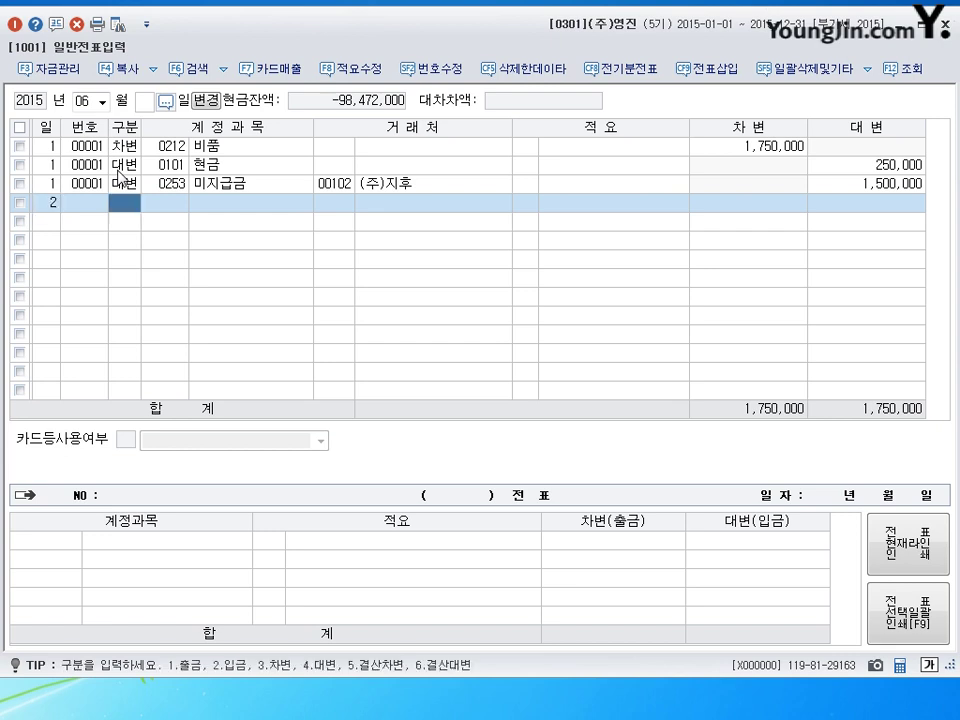
text(3)
key(Return)
text(0202)
key(Return)
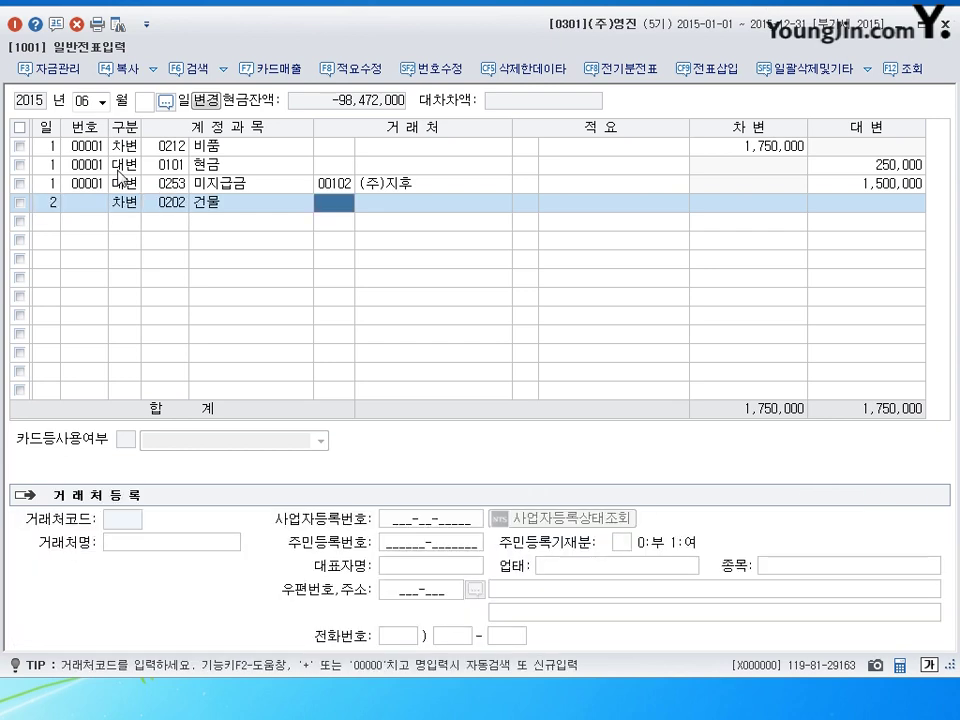
key(Return)
key(Return)
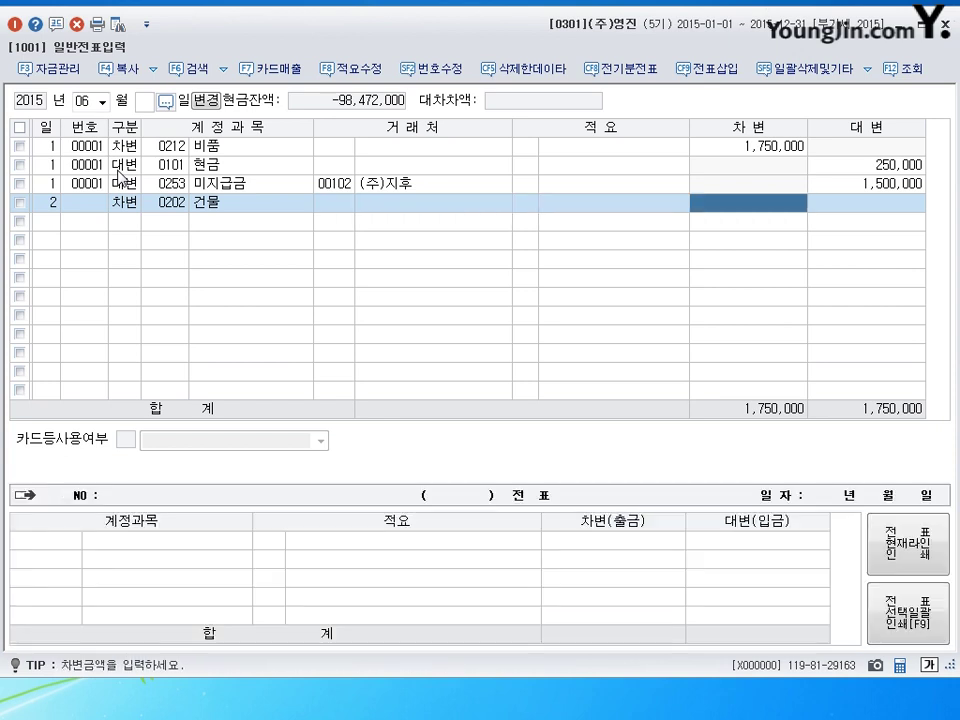
text(100,000,000)
key(Return)
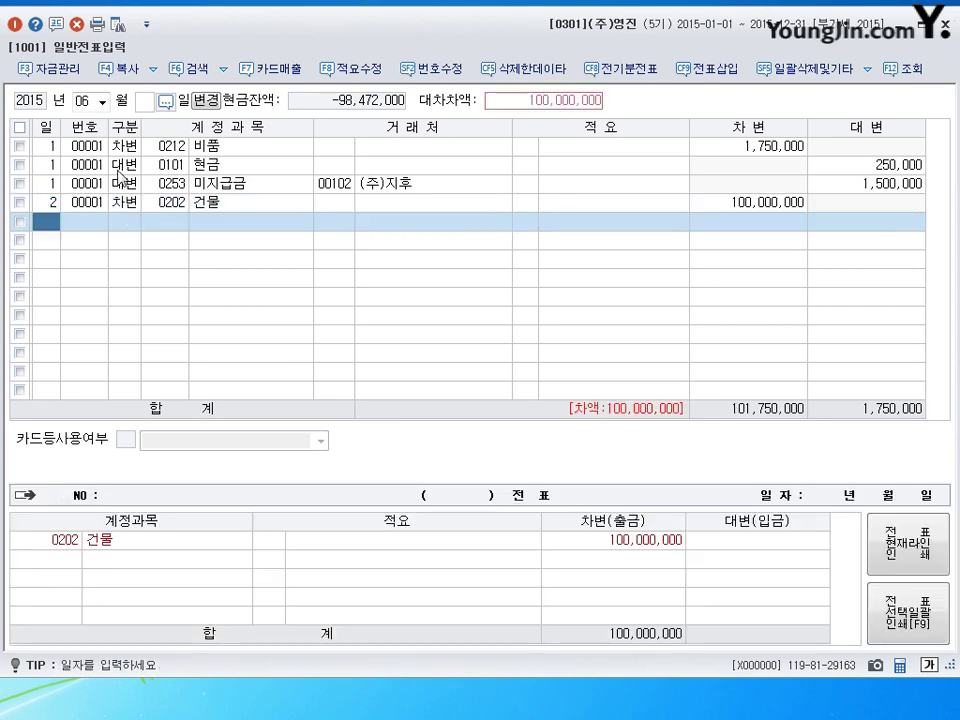
Add a June 2 credit line for account 0131 선급금 with vendor (주)상도 and an amount of 40,000,000
text(2)
key(Return)
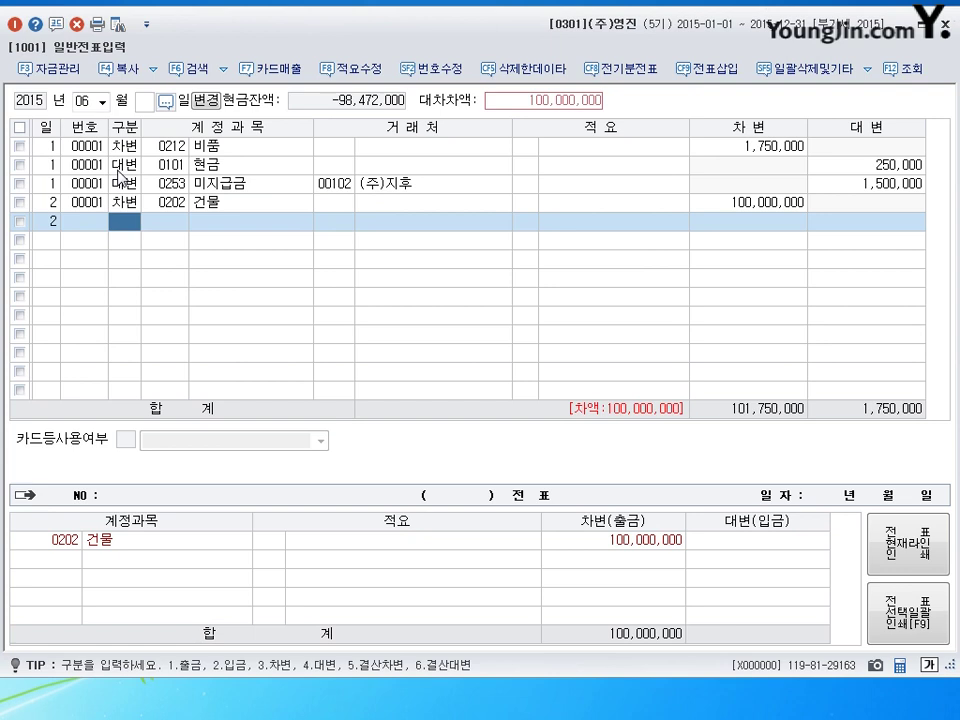
text(4)
key(Return)
text(0131)
key(Return)
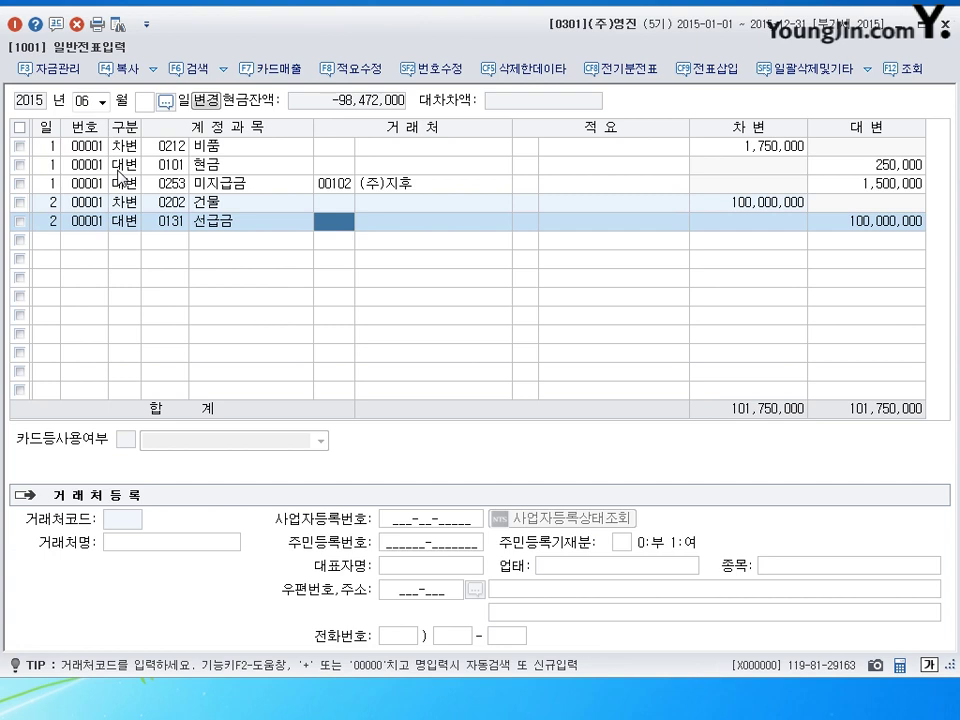
text(상도)
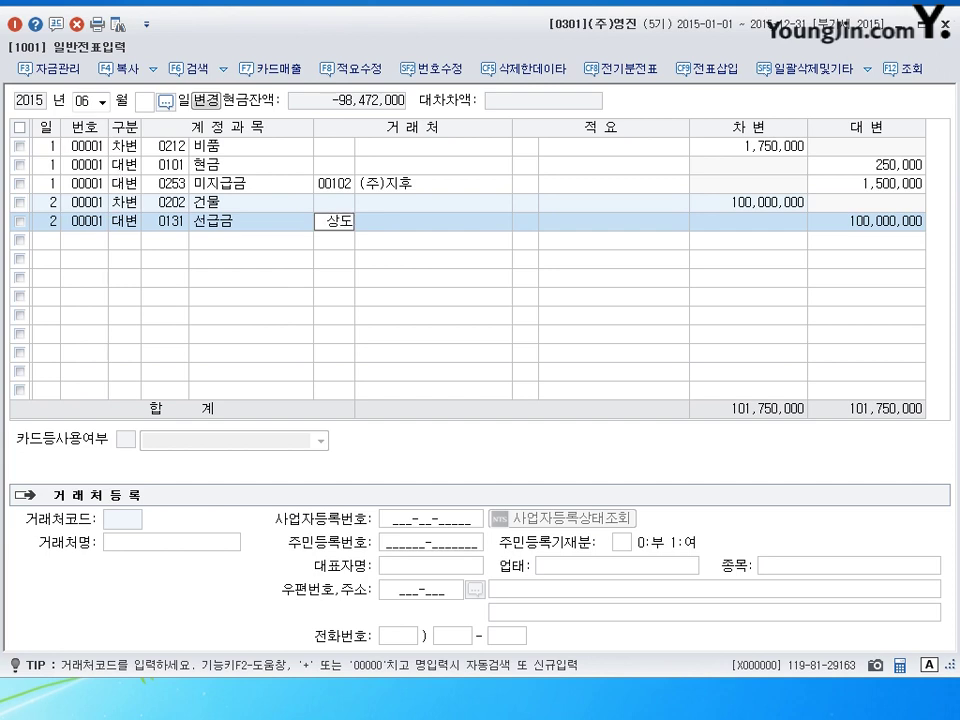
key(Return)
key(Return)
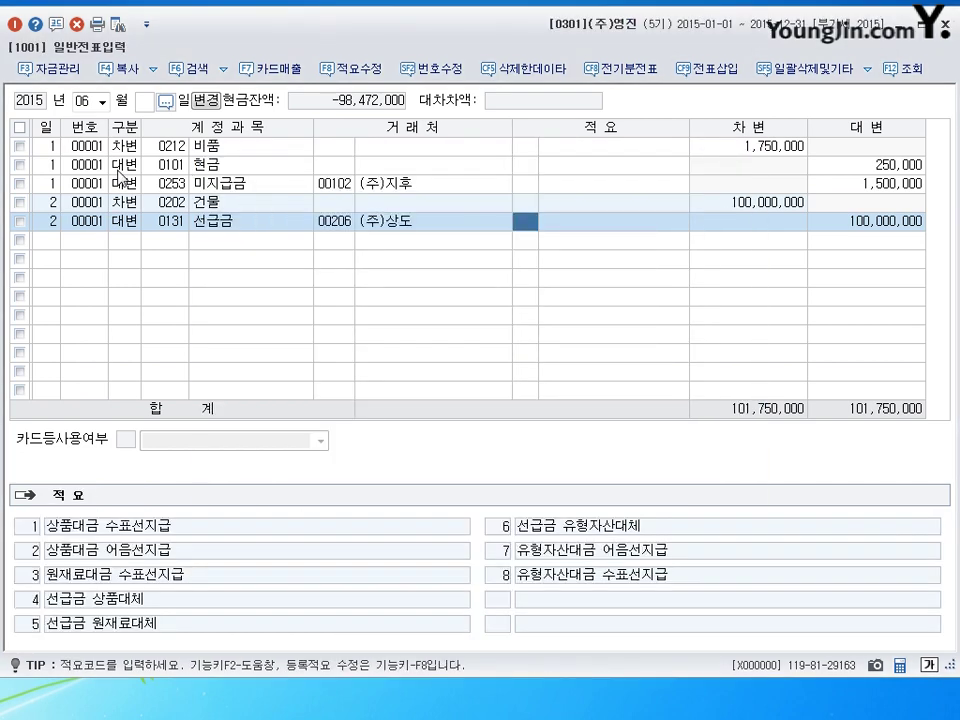
key(Return)
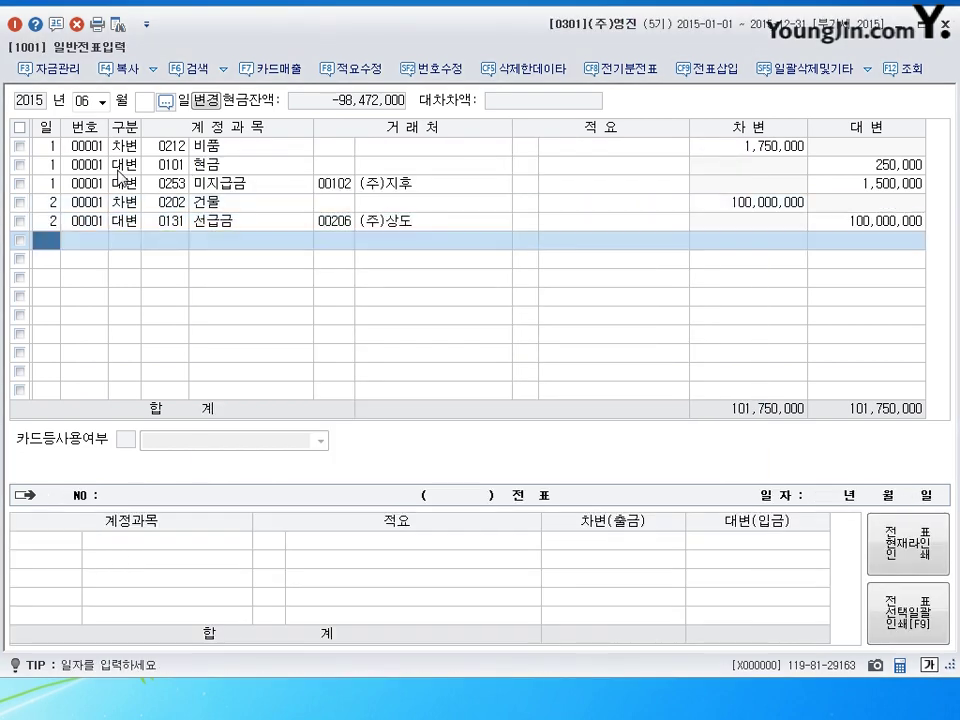
click(896, 221)
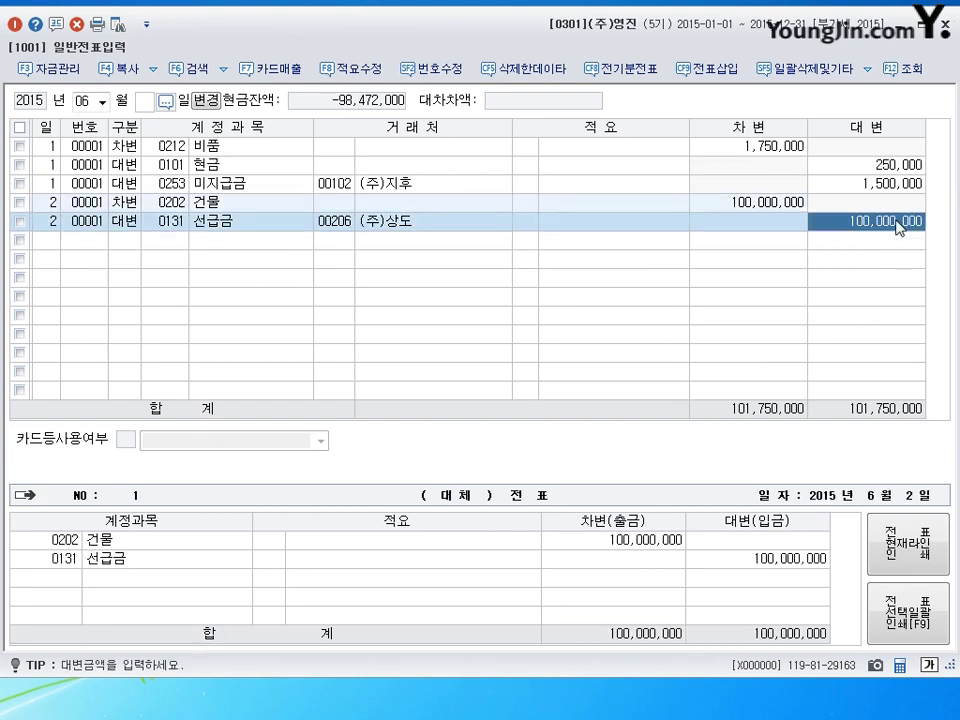
text(40000000)
key(Return)
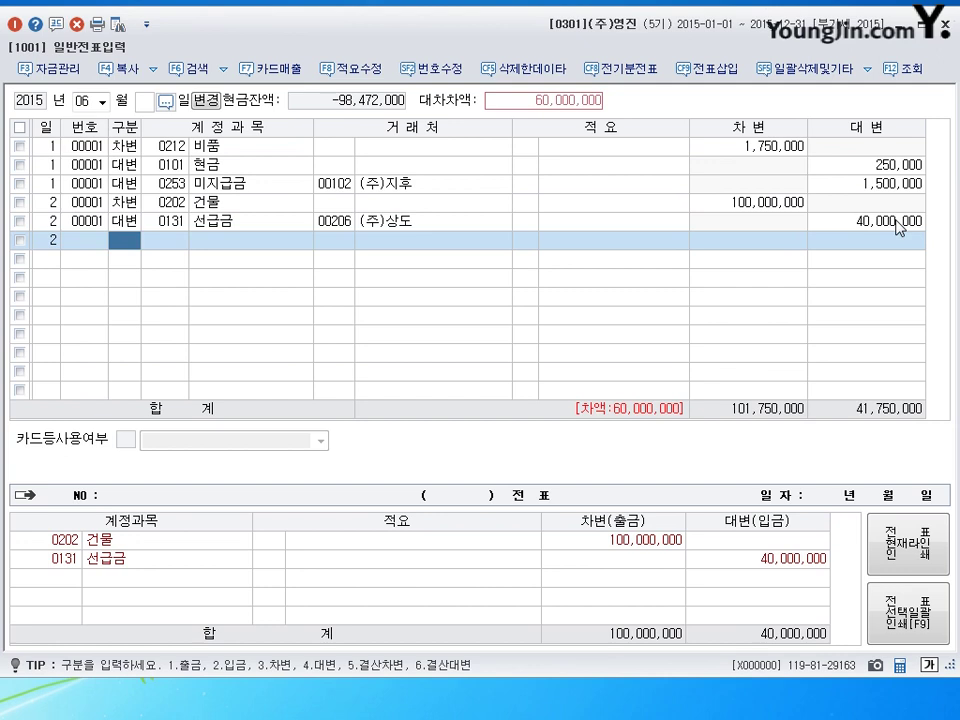
Add a June 2 credit line for account 0102 당좌예금 with an amount of 50,000,000
text(4)
key(Return)
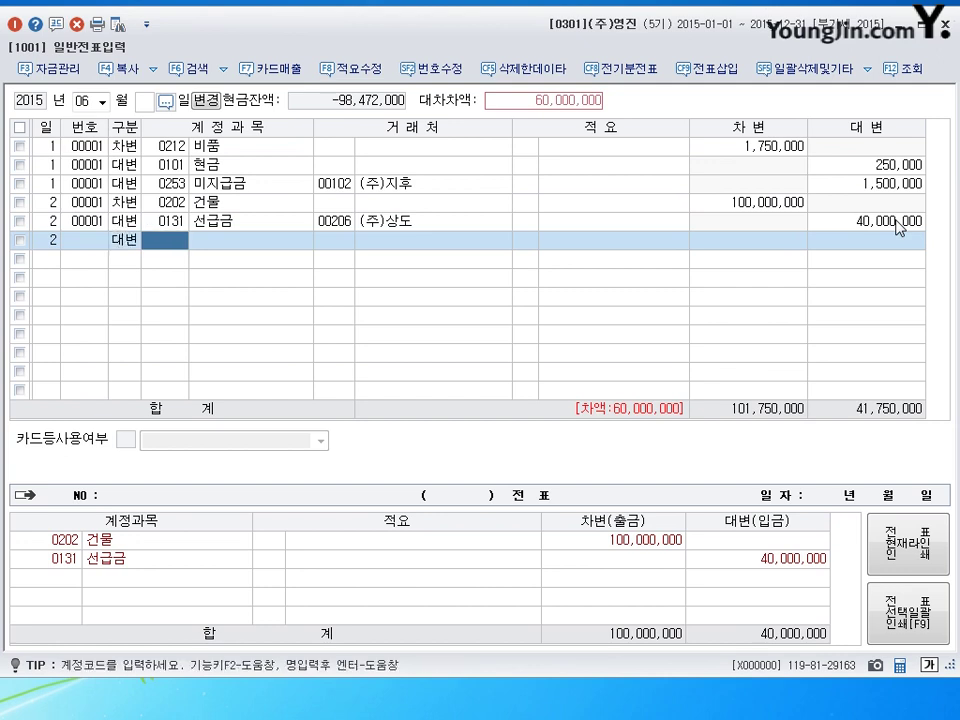
text(102)
key(Return)
key(Return)
key(Return)
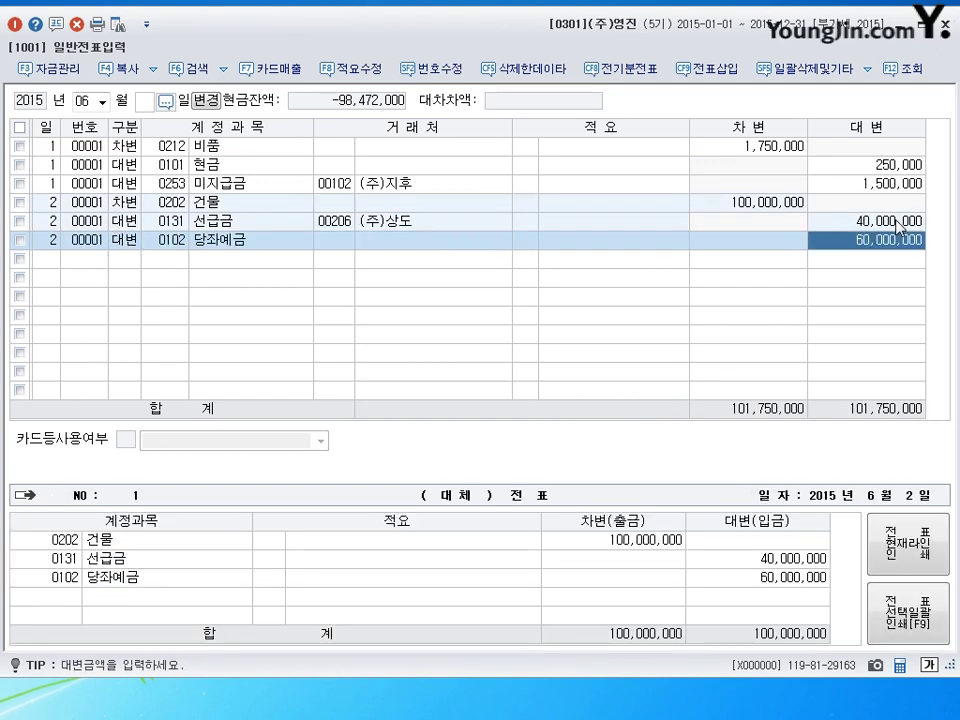
text(50000000)
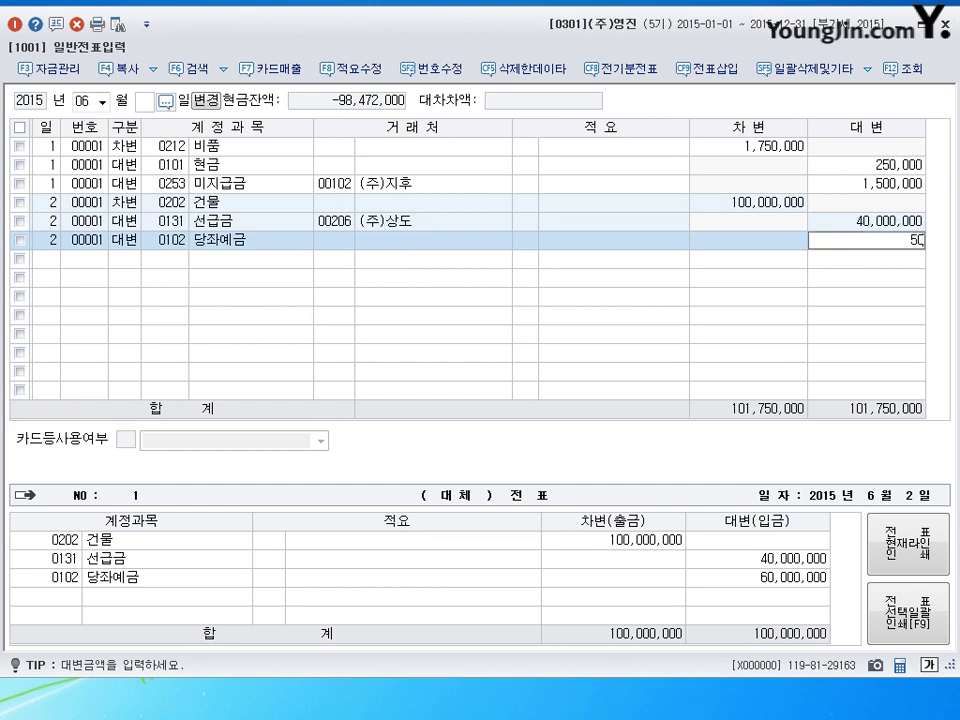
key(Return)
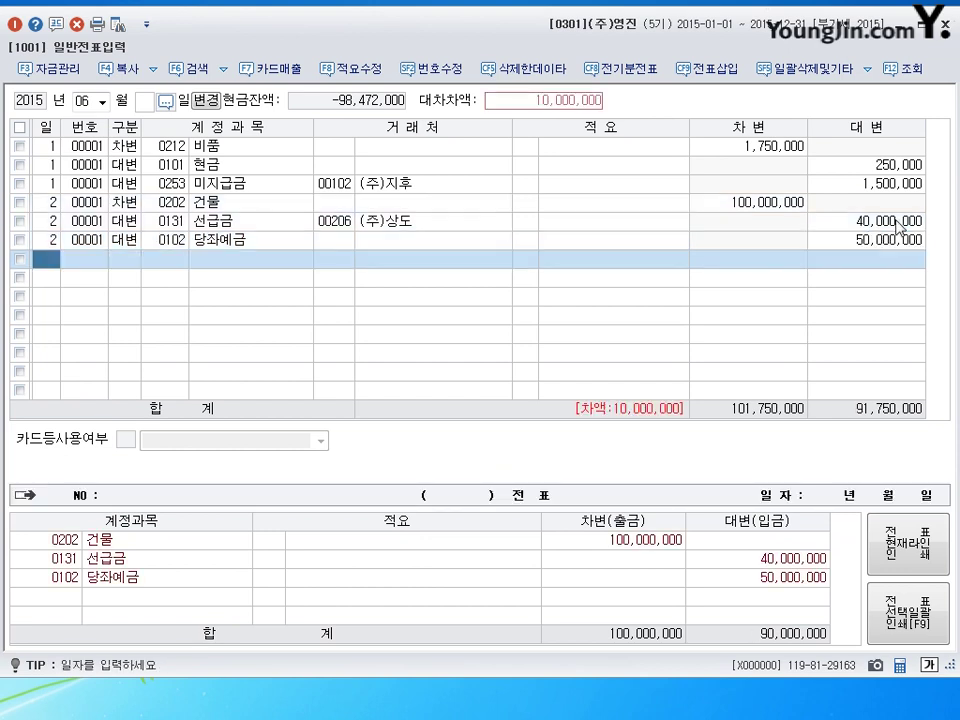
Complete the June 2 voucher with a credit line for account 0101 현금 of 10,000,000
text(2)
key(Return)
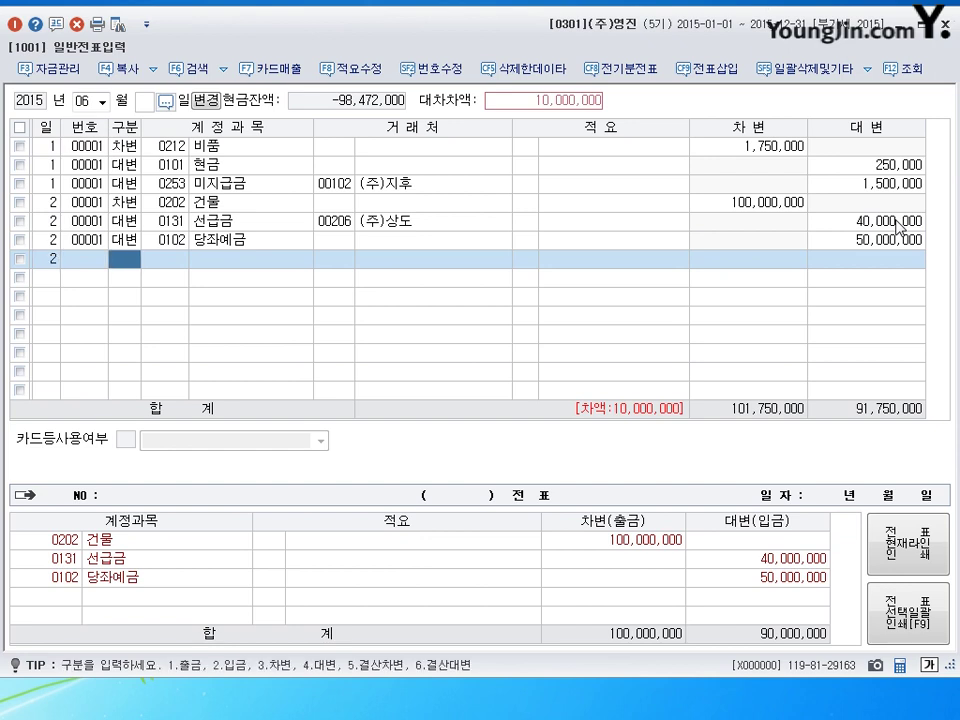
text(4)
key(Return)
text(101)
key(Return)
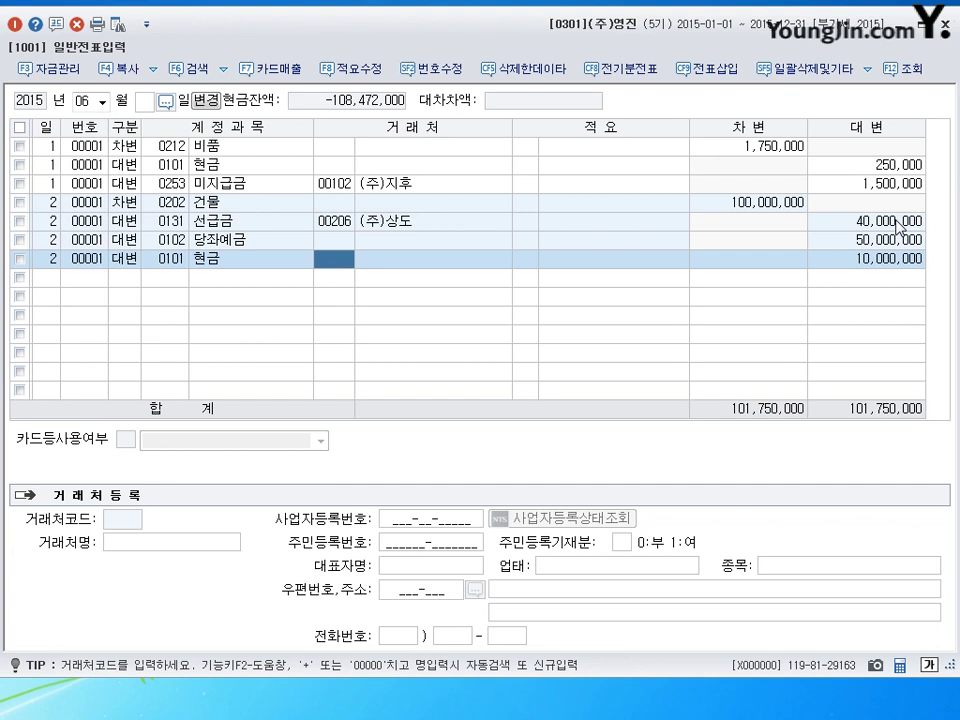
key(Return)
key(Return)
key(Return)
Enter a debit line dated June 3 for account 0204 구축물 with an amount of 5,500,000
text(3)
key(Return)
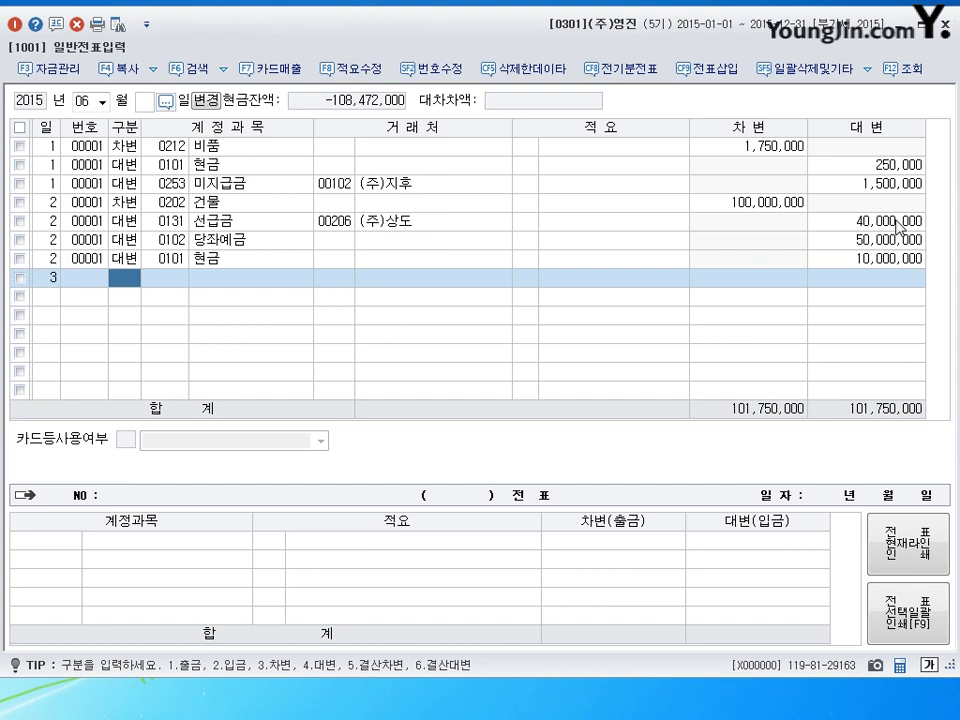
text(3구축)
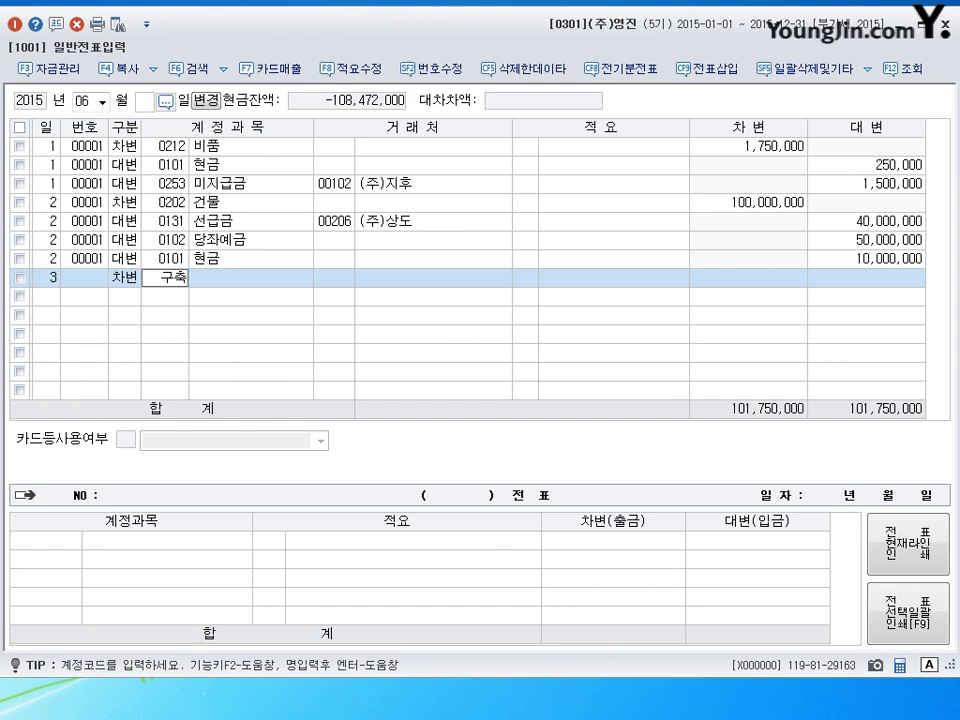
key(Return)
key(Return)
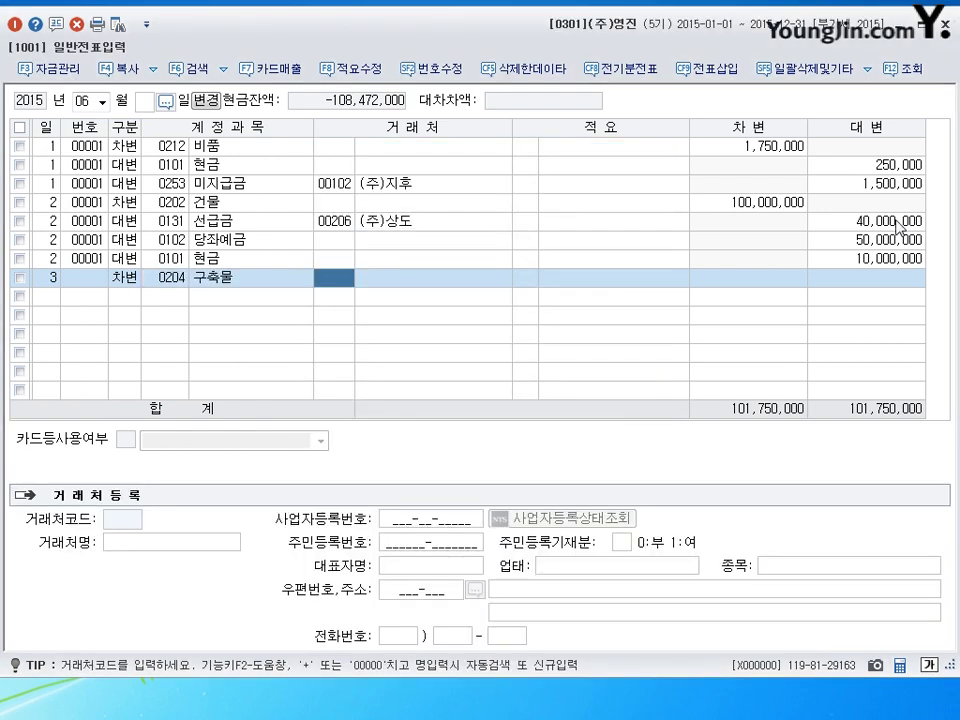
key(Return)
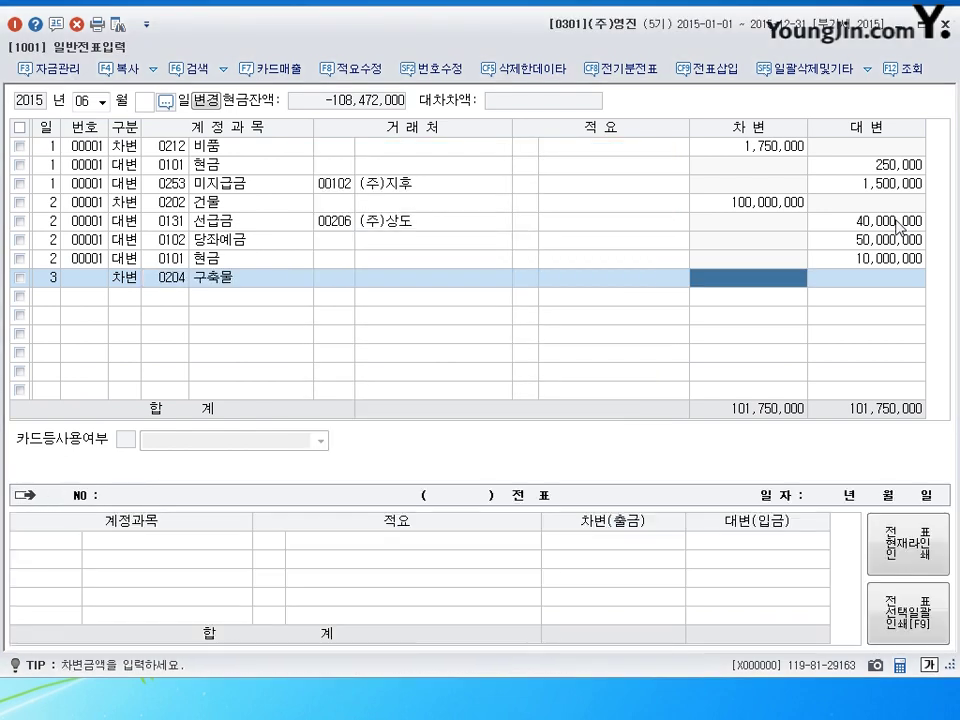
text(5500000)
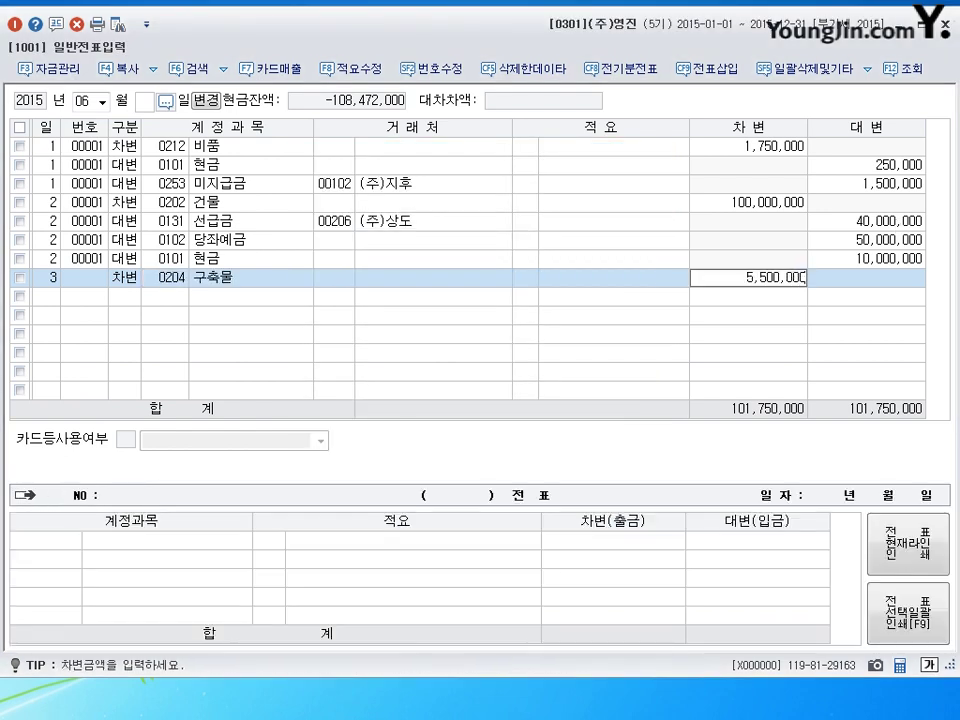
key(Return)
Complete the June 3 voucher with a credit line for account 0102 당좌예금 of 5,500,000
text(4)
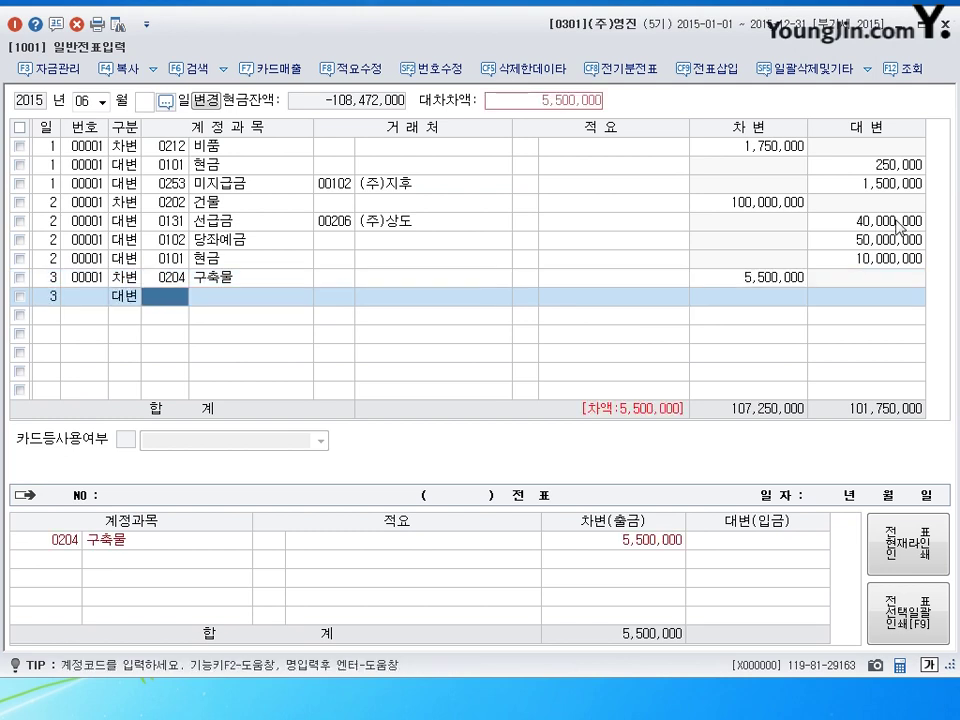
text(102)
key(Return)
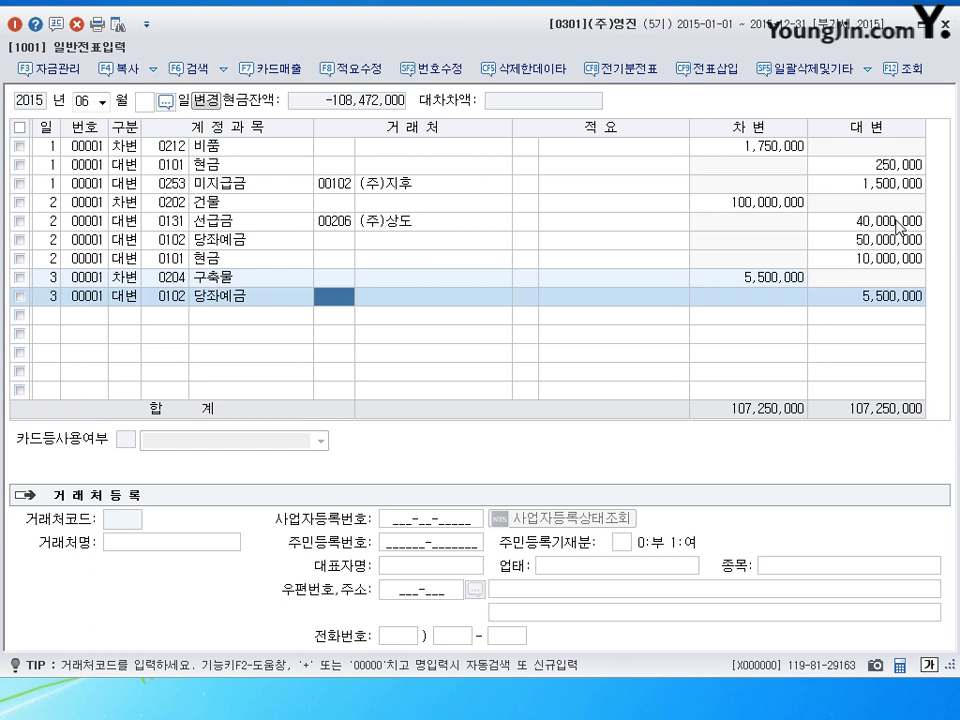
key(Return)
key(Return)
key(Return)
key(Return)
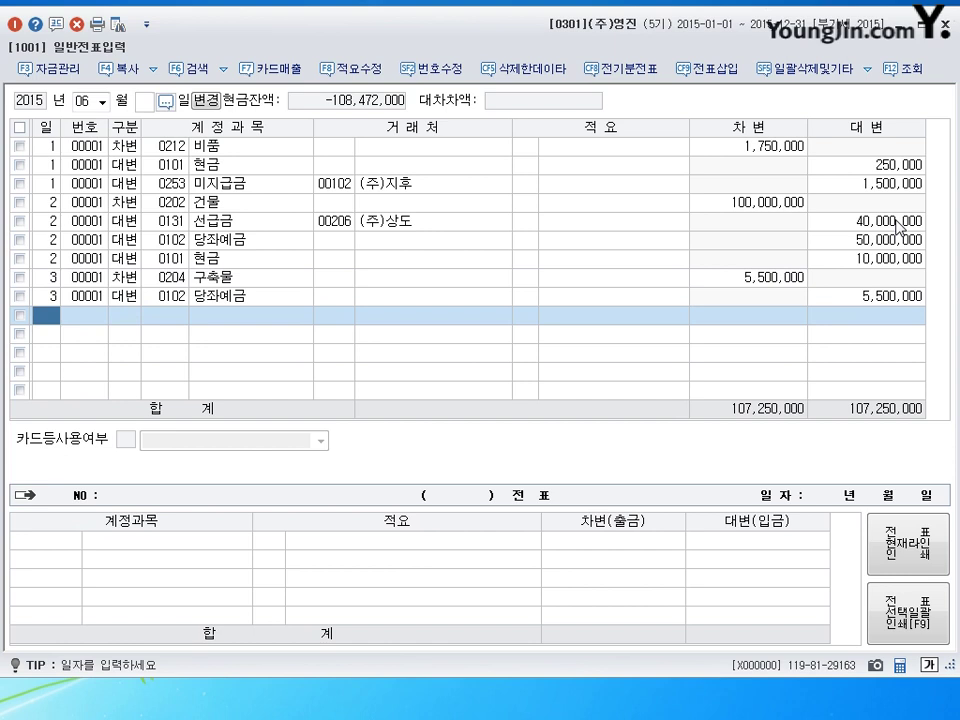
Start a June 4 debit line and pick account 0214 건설중인자산 by searching the account codes for 건설
text(4)
key(Return)
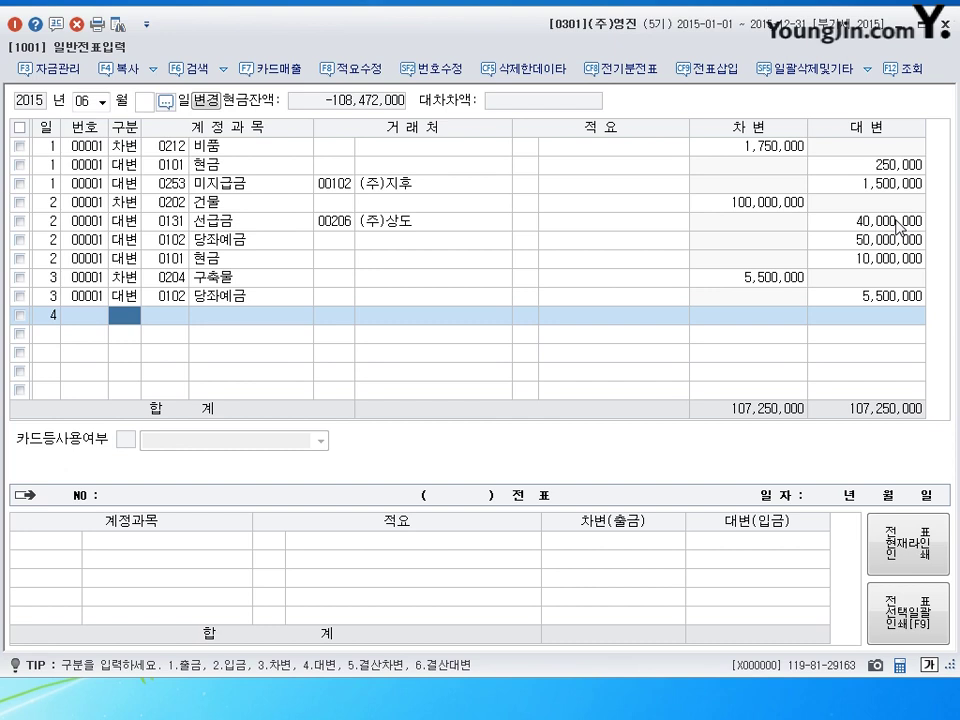
text(3)
key(Return)
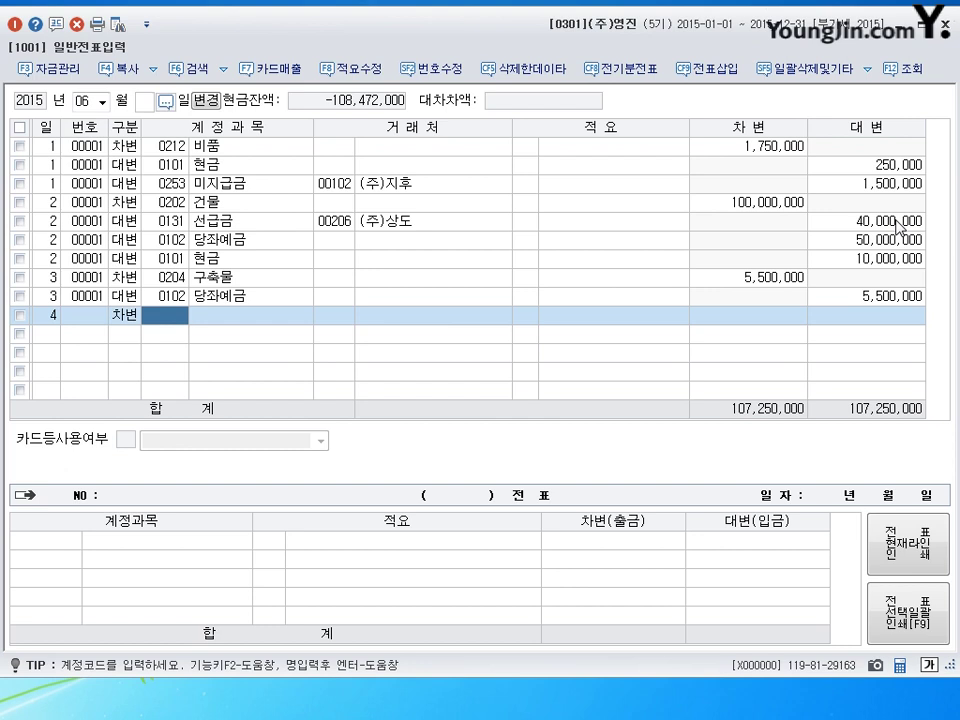
text(건설)
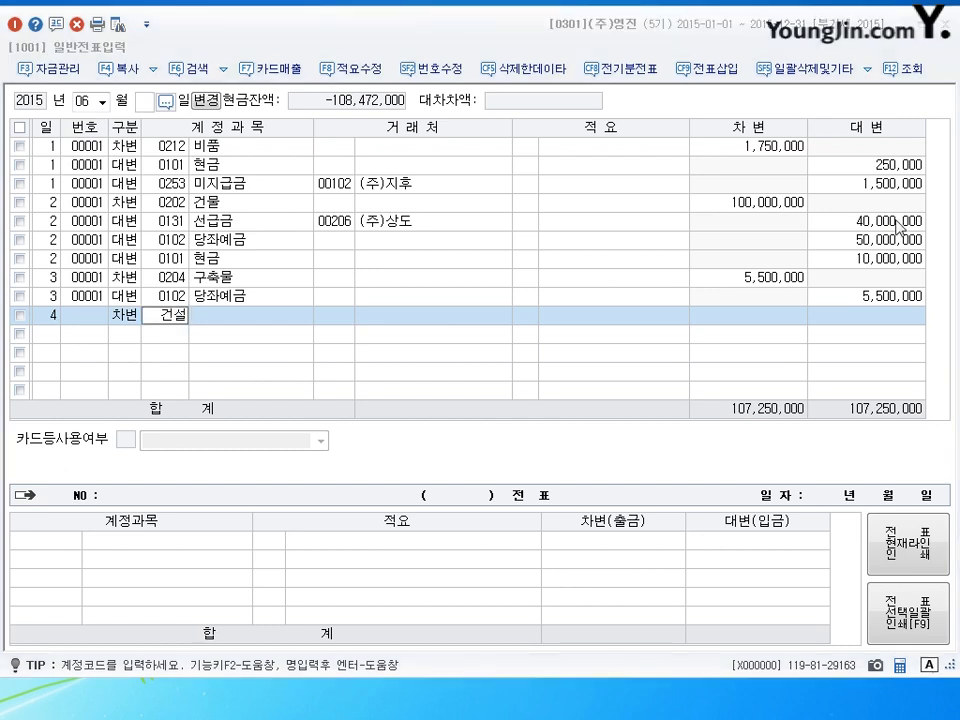
key(Return)
key(Down)
key(Down)
key(Down)
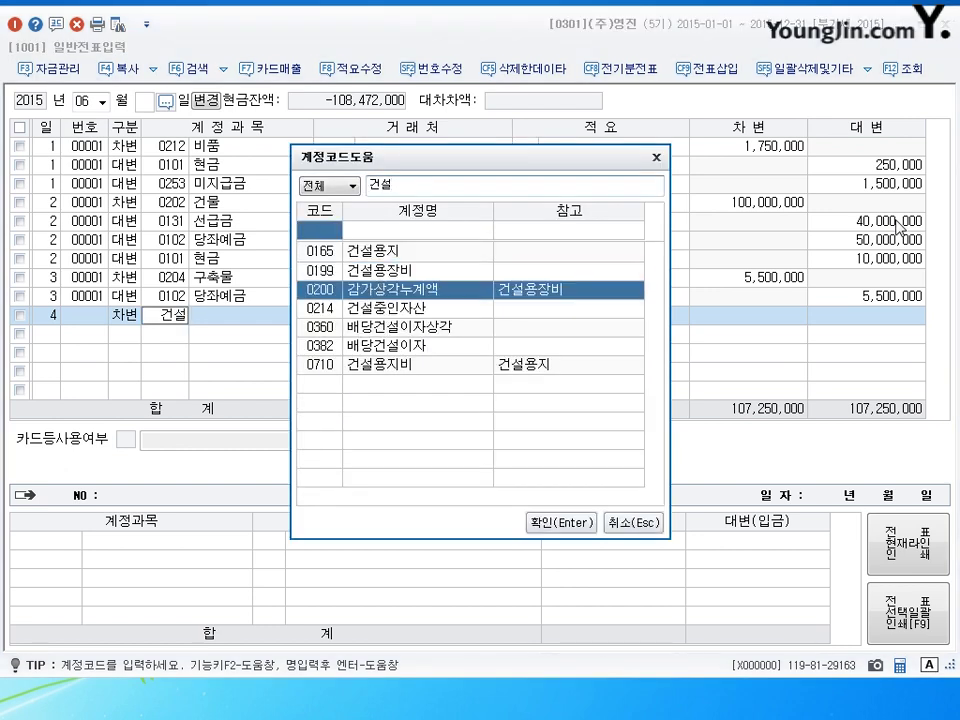
key(Return)
Enter 1,000,000 as the June 4 debit amount, leaving the vendor and description blank
key(Return)
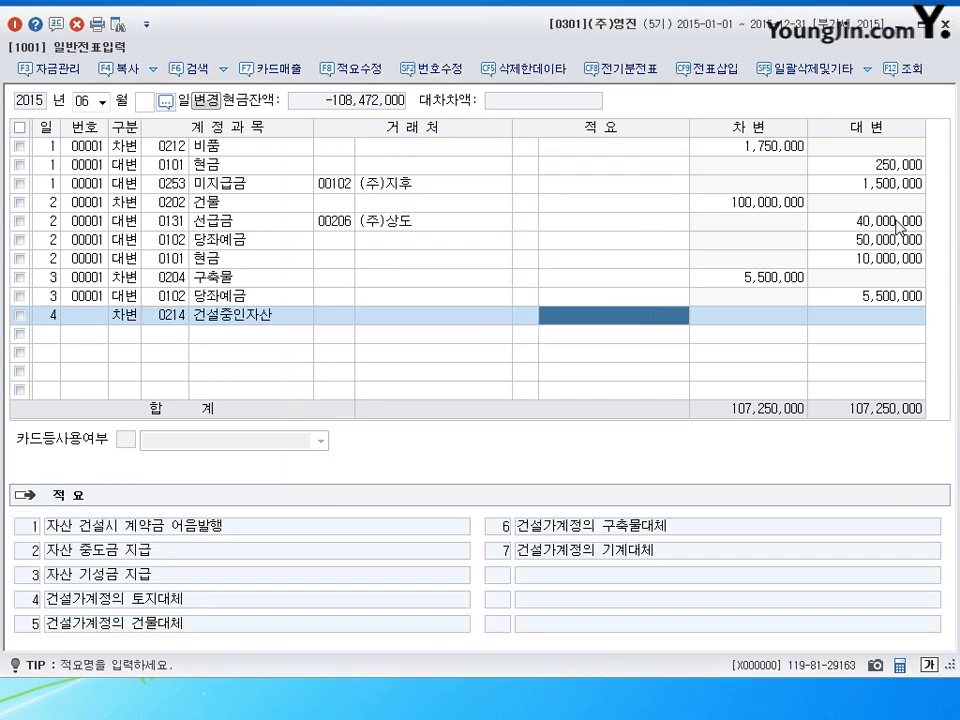
key(Return)
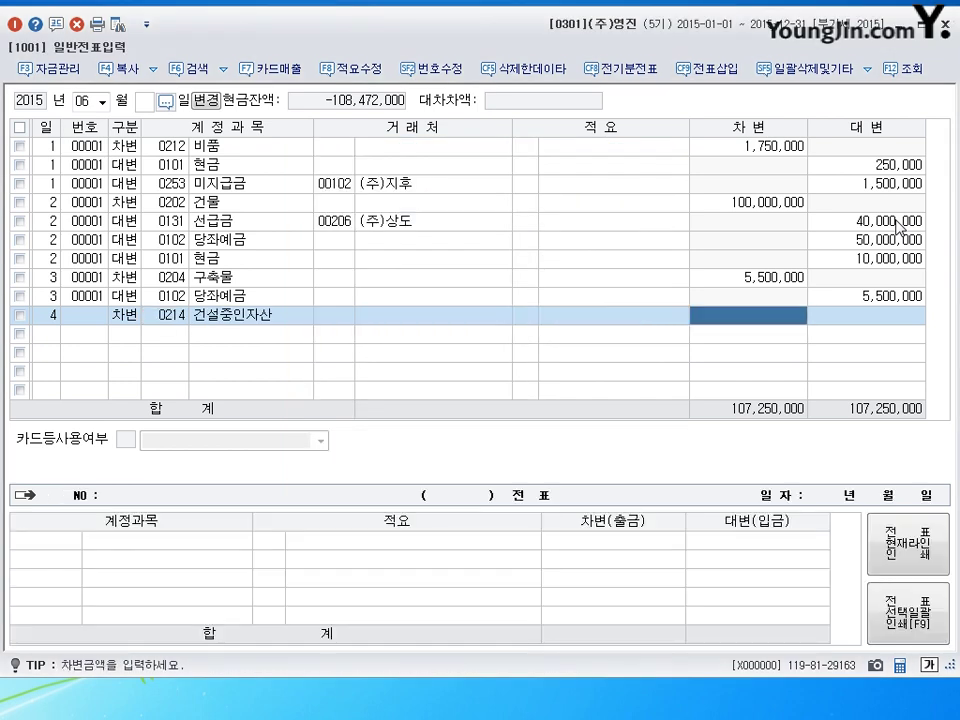
text(1000000)
key(Return)
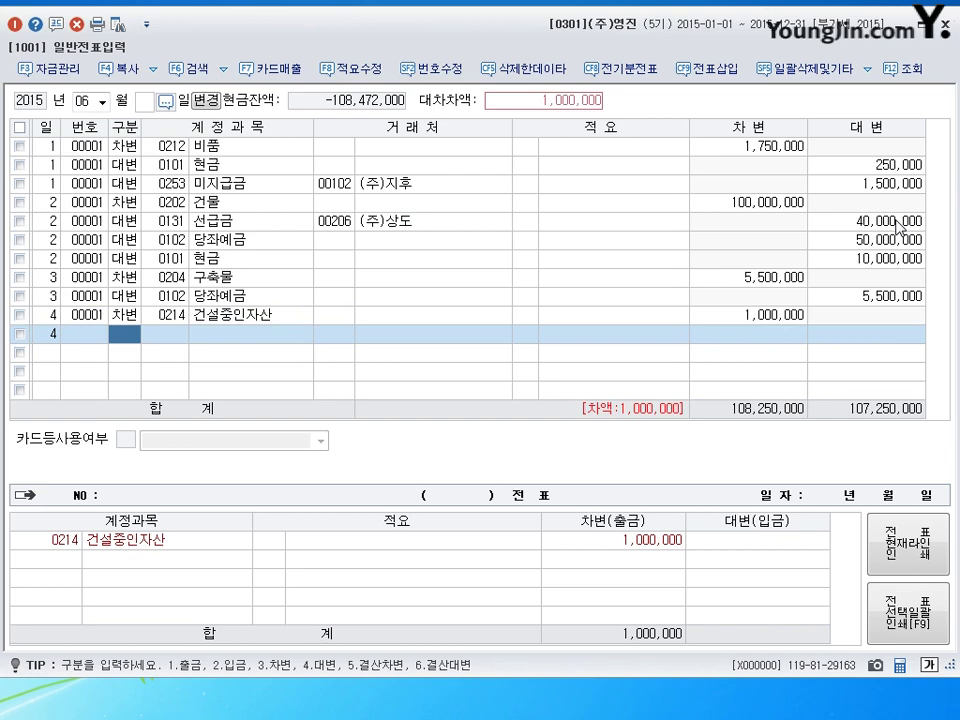
Complete the June 4 voucher with a credit line for account 0103 보통예금 of 1,000,000
text(4)
key(Return)
text(103)
key(Return)
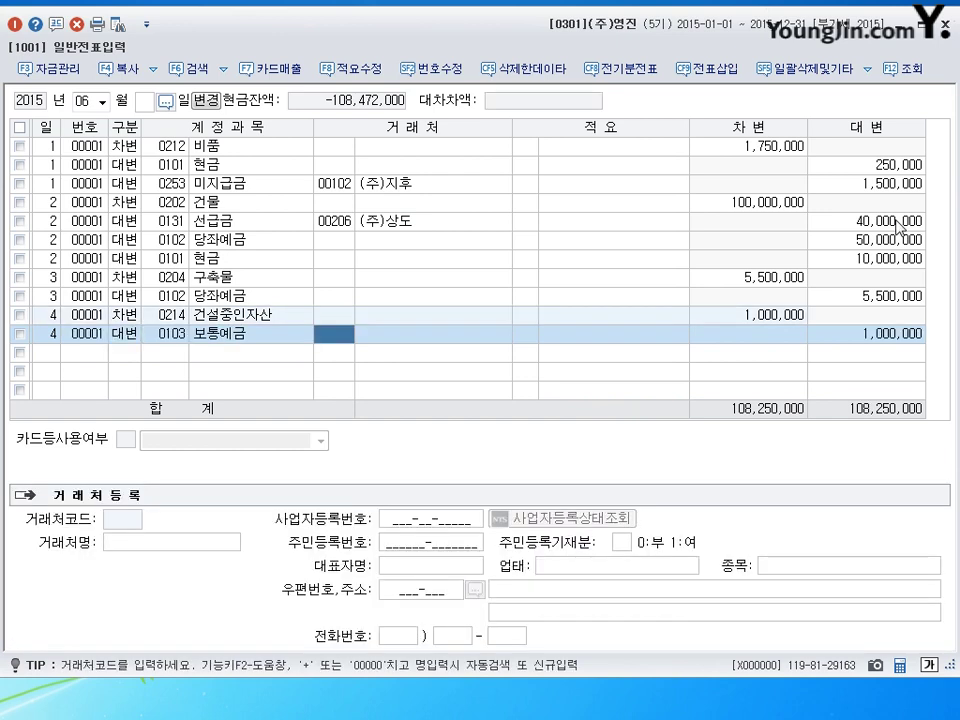
key(Return)
key(Return)
key(Return)
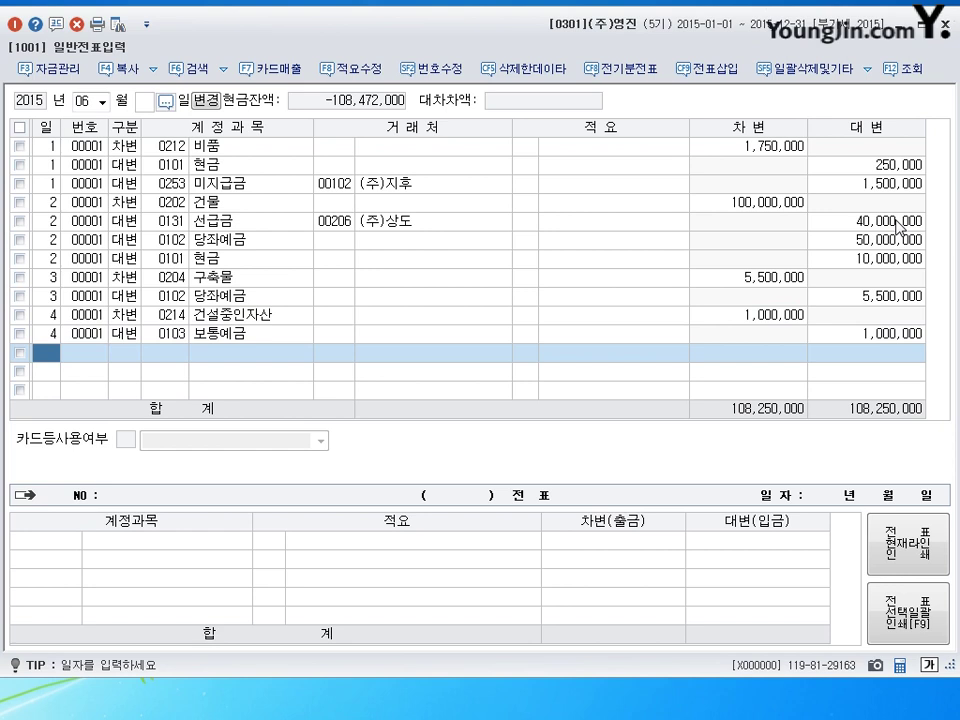
Start a new line dated June 5 with the cash payment type 출금
text(5)
key(Return)
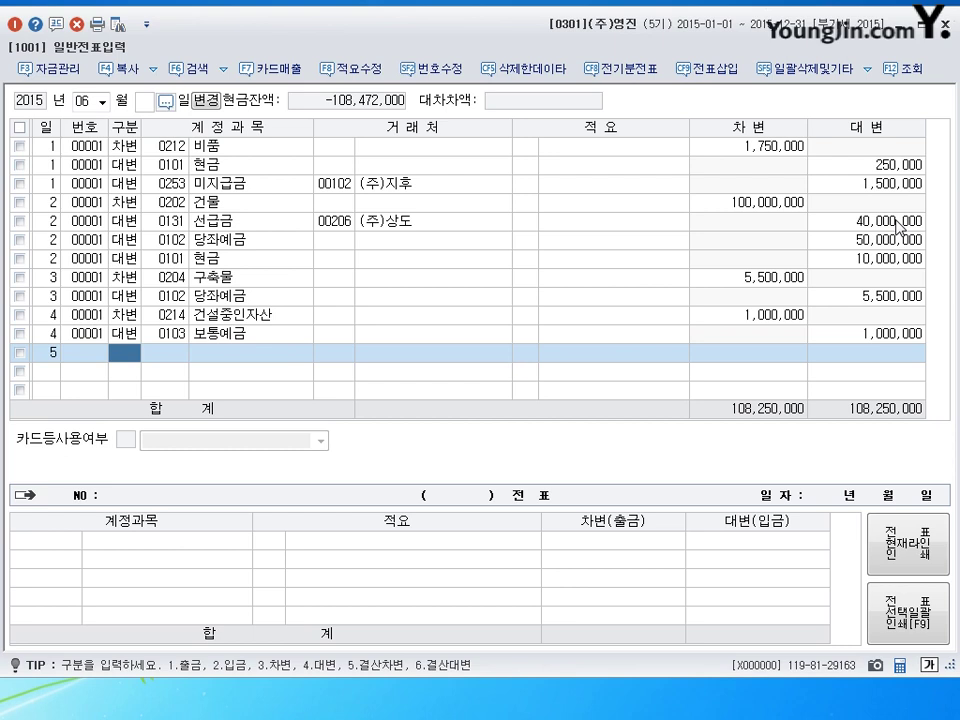
text(1)
key(Return)
text(320)
key(Return)
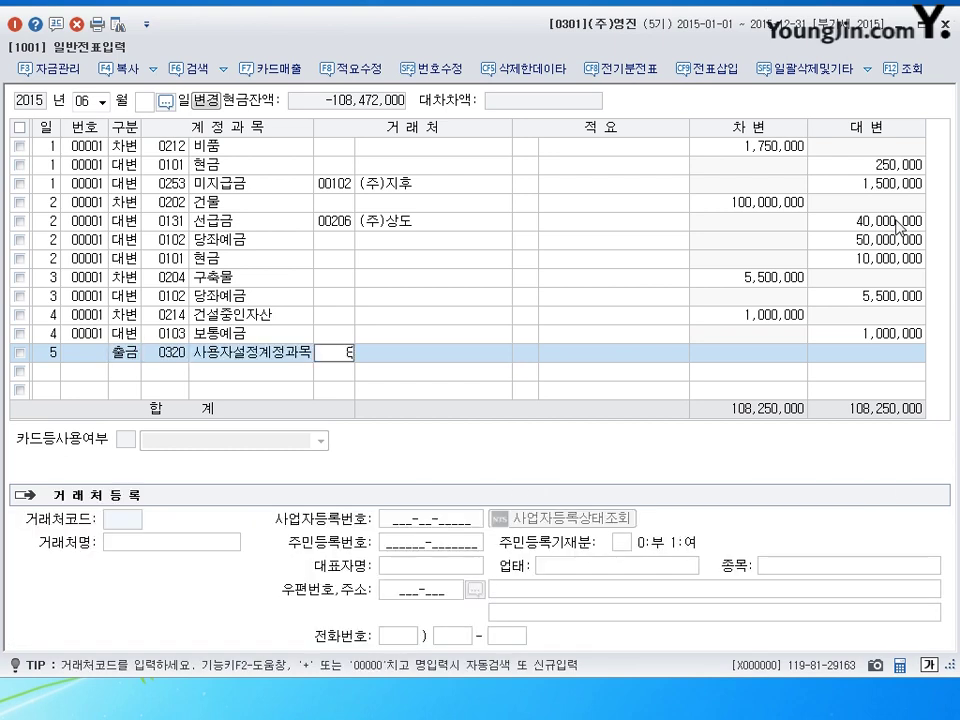
key(Left)
key(Left)
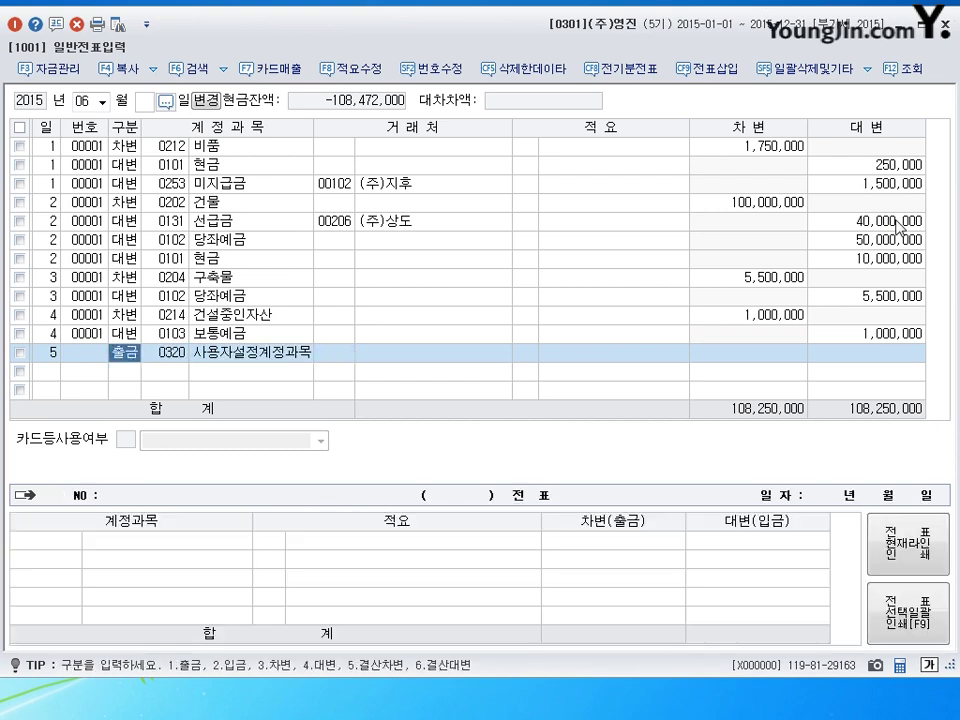
Set the June 5 payment line to account 0208 차량운반구 with an amount of 250,000 and review its voucher
key(Return)
text(208)
key(Return)
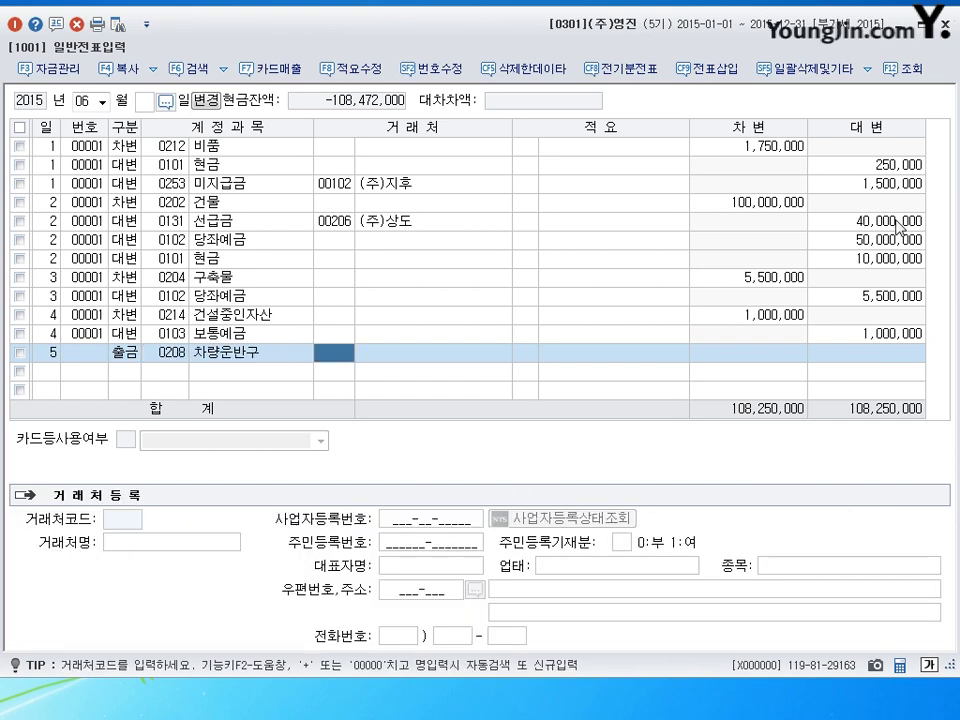
key(Return)
key(Return)
text(2500000)
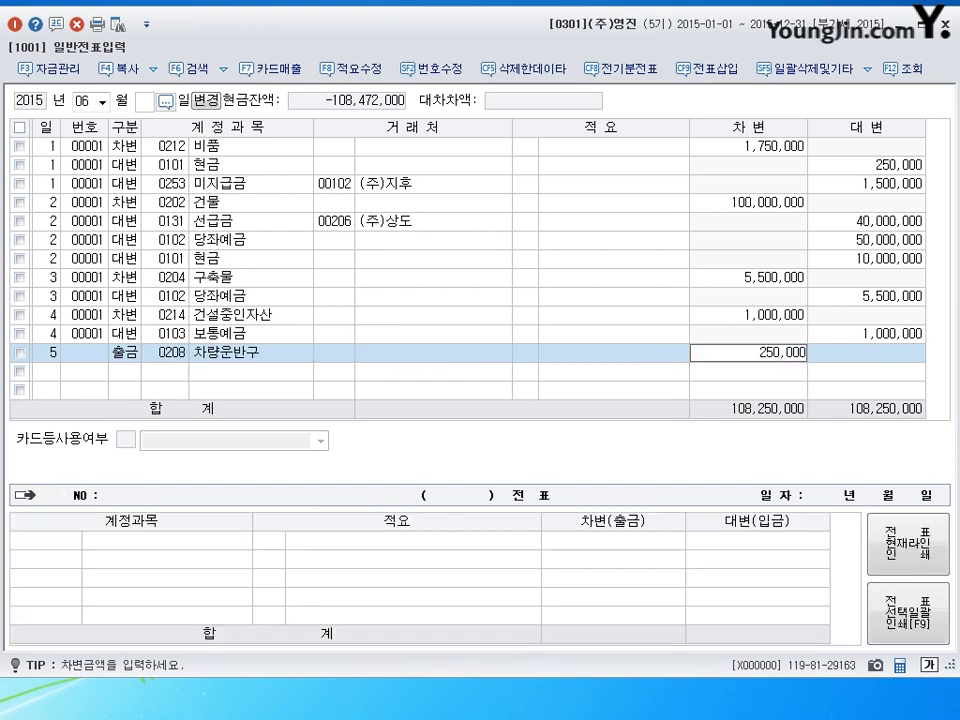
key(Return)
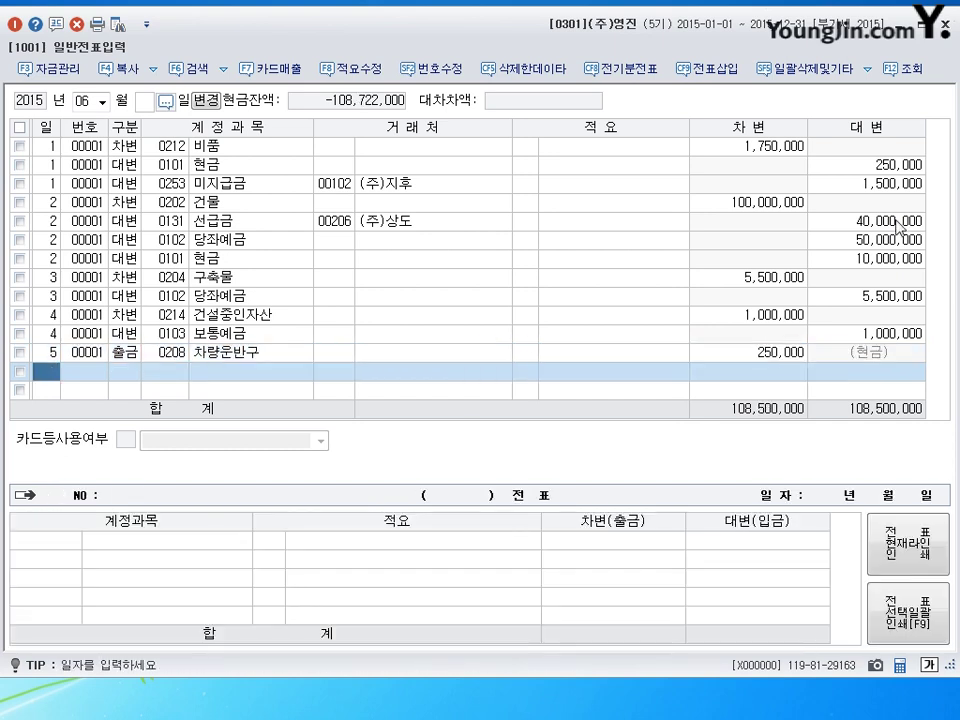
key(Up)
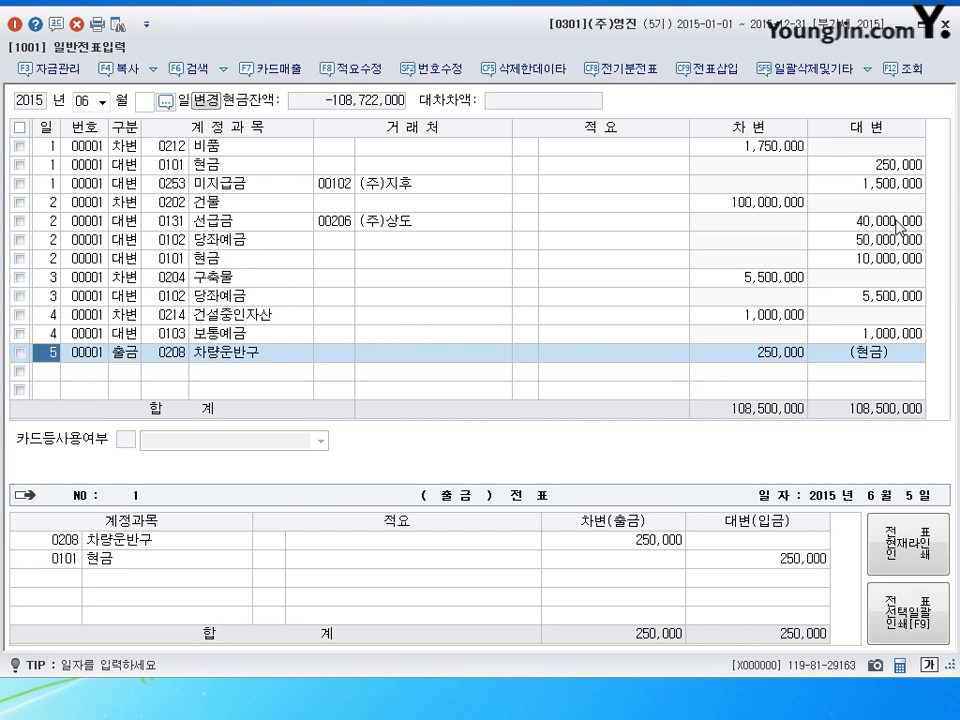
key(Down)
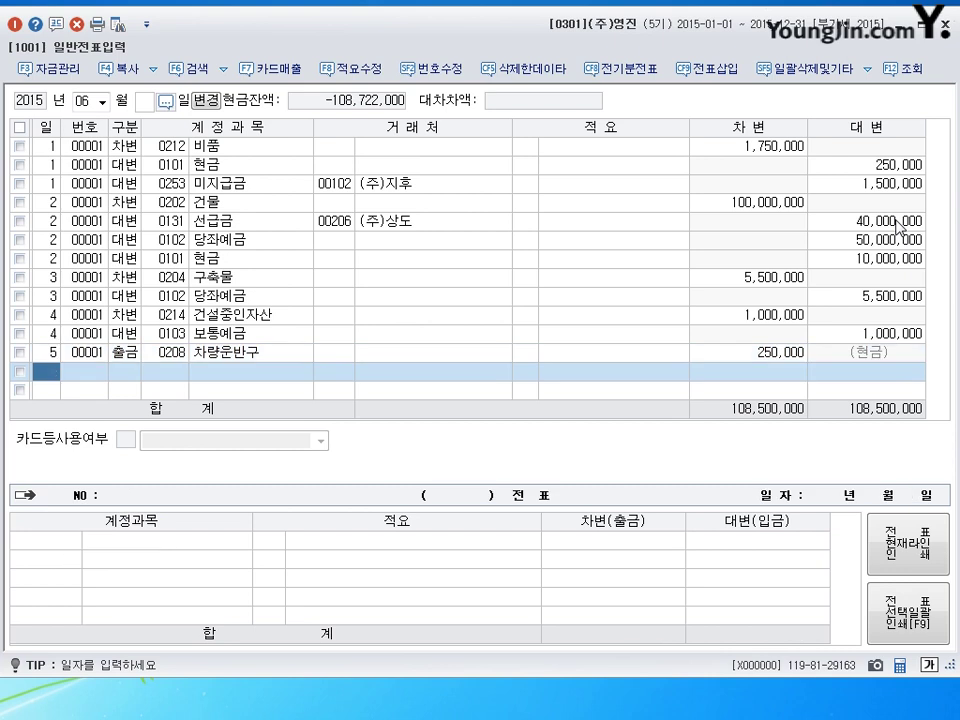
Start a debit line dated June 6 for account 0201 토지
text(6)
key(Return)
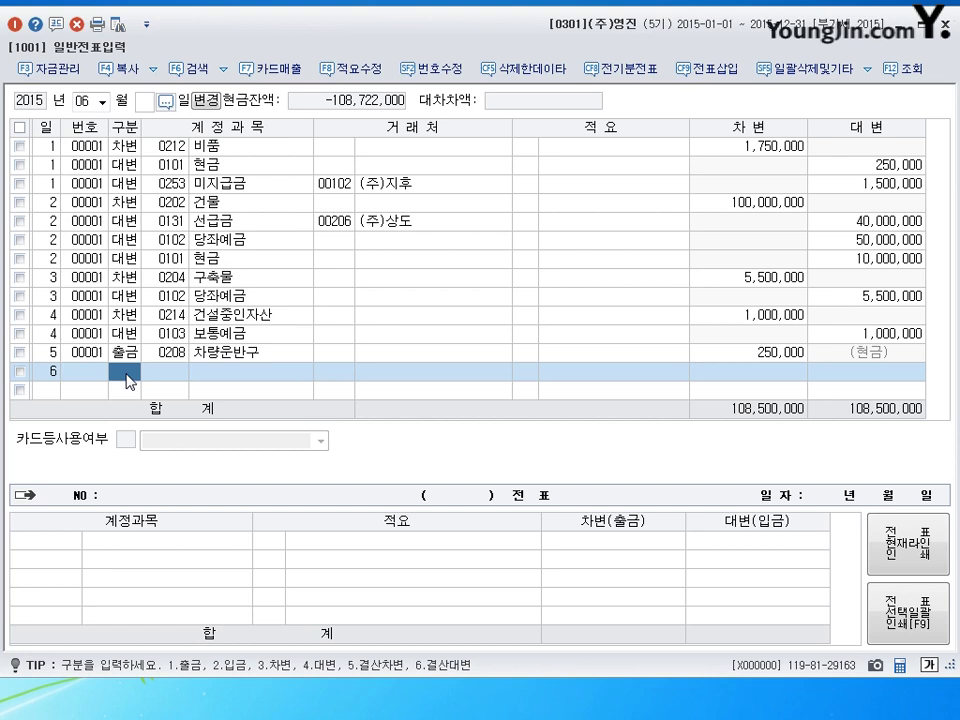
text(3)
key(Return)
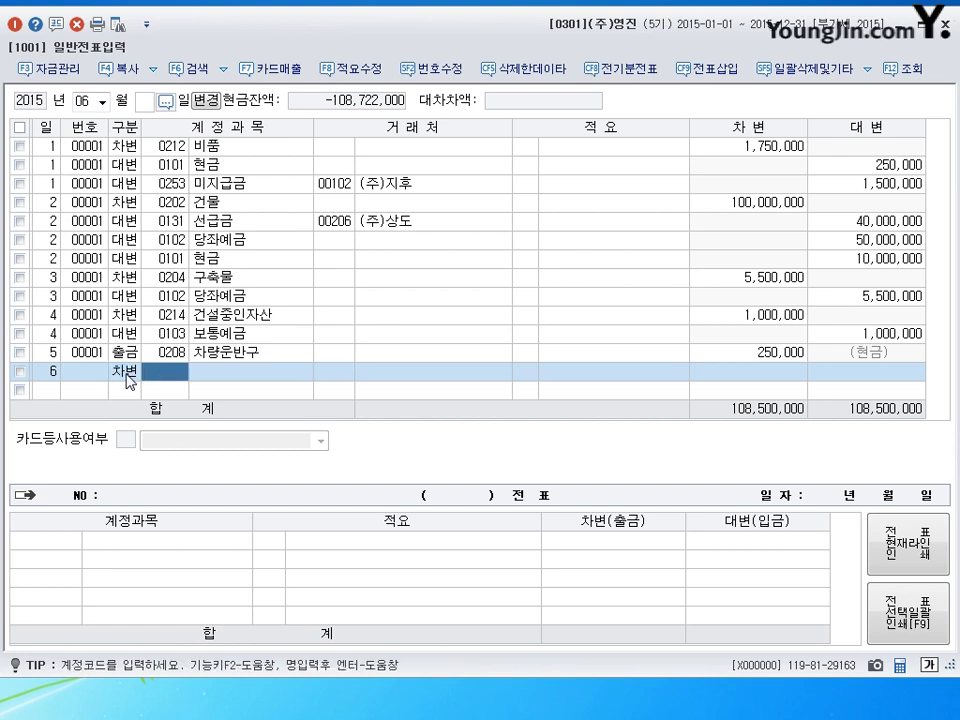
text(0201)
key(Return)
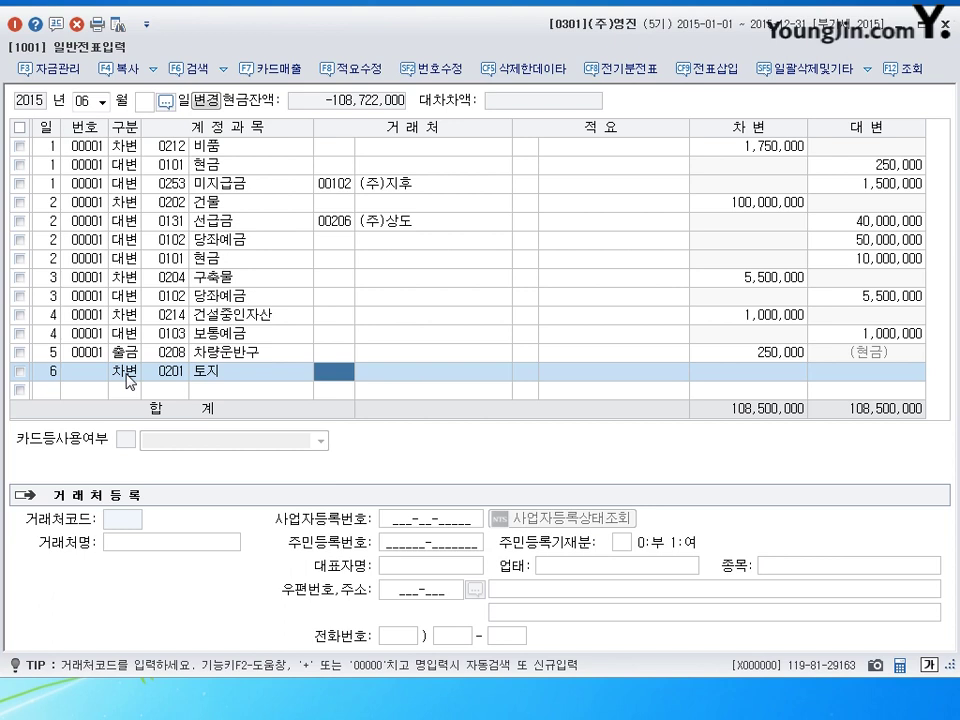
text(206)
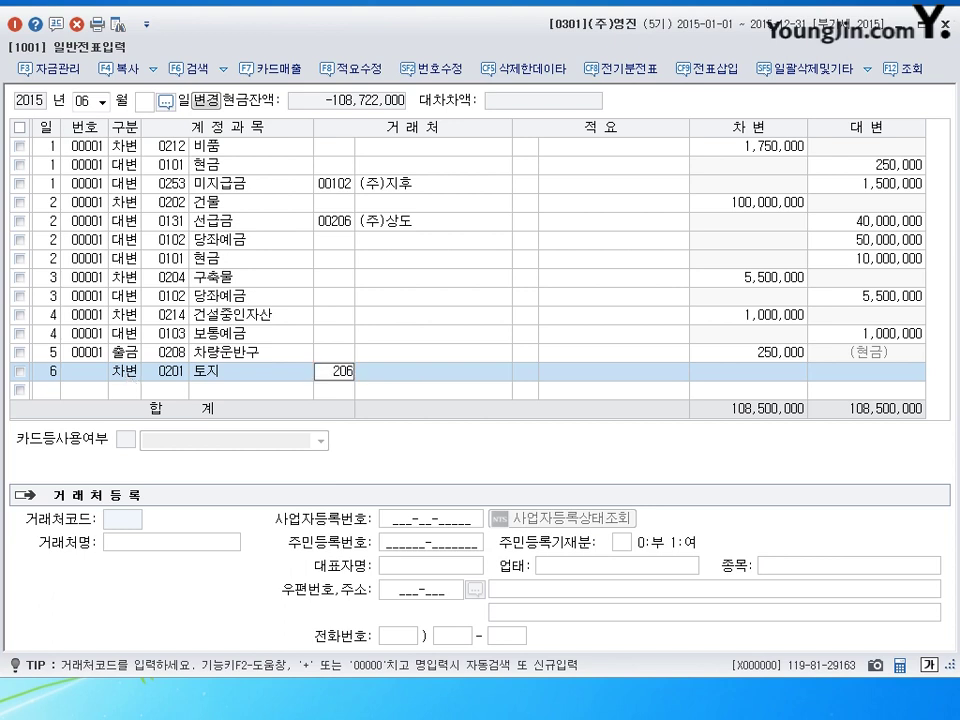
key(Return)
key(Left)
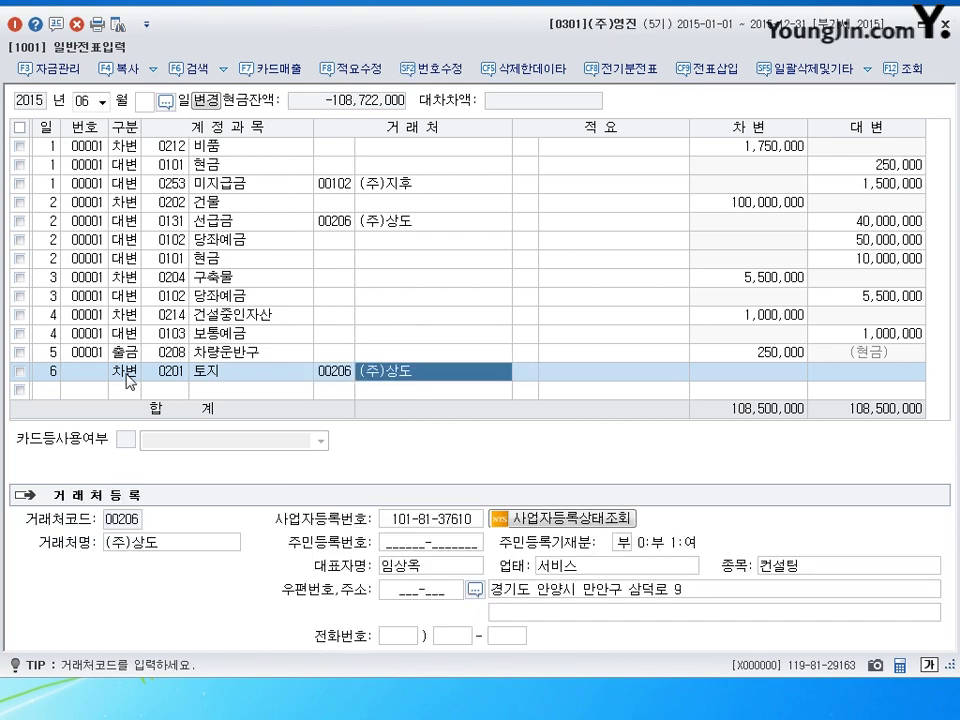
key(BackSpace)
key(Return)
key(BackSpace)
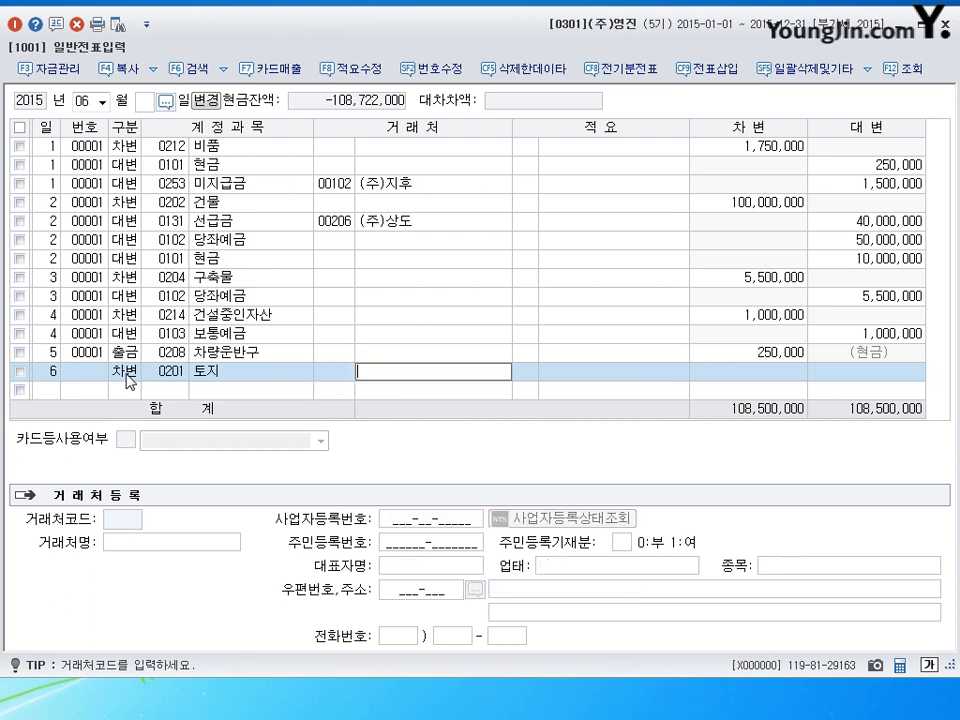
Enter 206,000,000 as the debit amount of the June 6 토지 line, without a vendor
key(Return)
key(Return)
text(206)
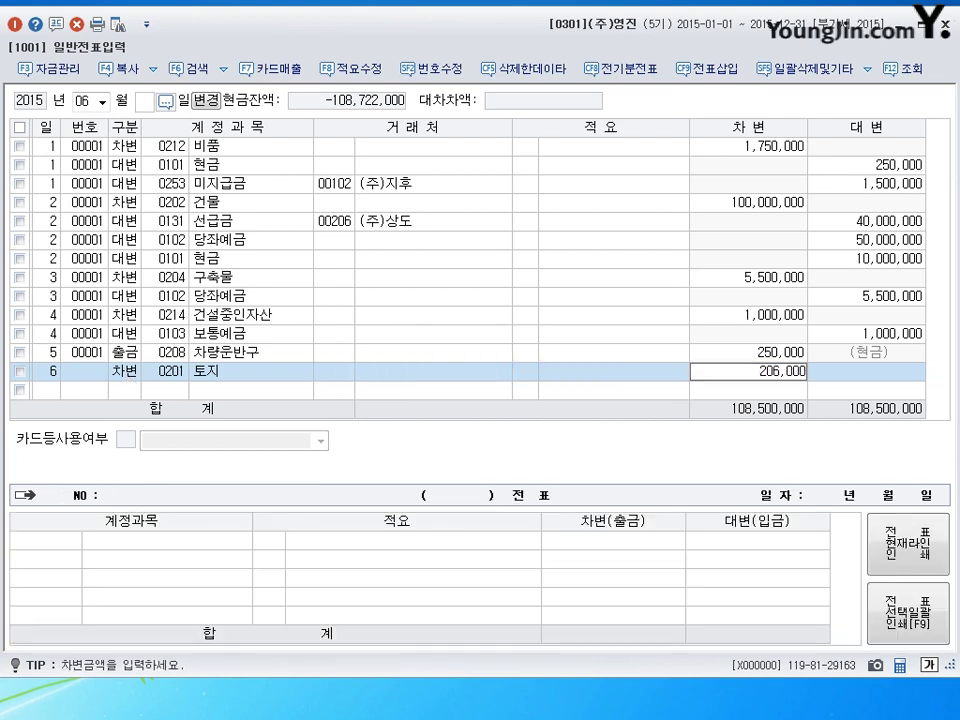
key(plus)
key(plus)
key(Return)
Add a June 6 debit line for account 0202 건물 with an amount of 26,000,000
text(3)
key(Return)
text(202)
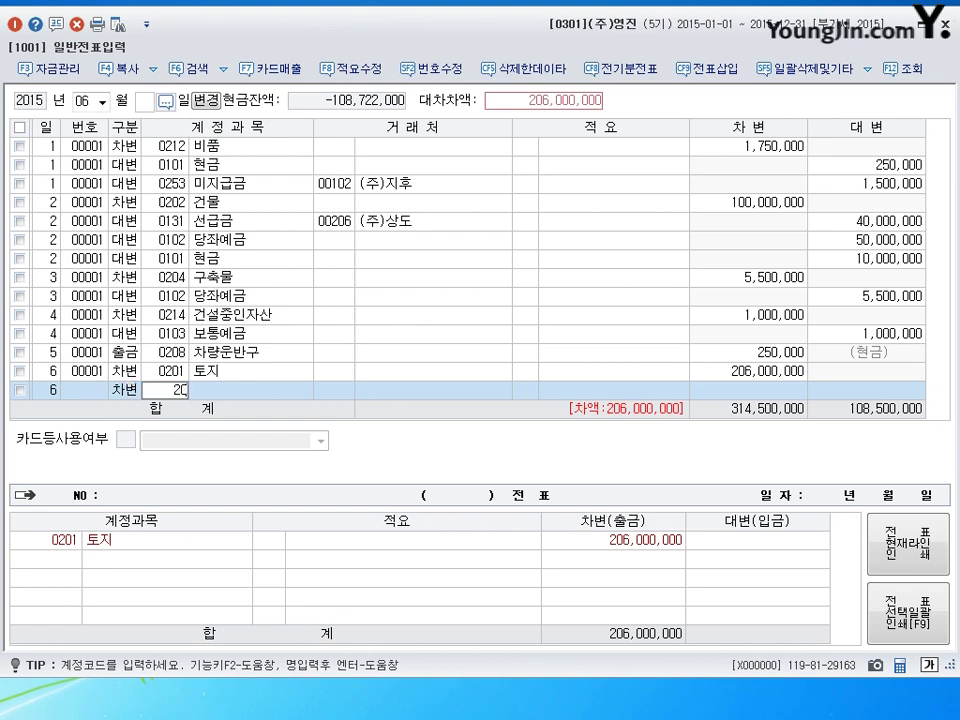
key(Return)
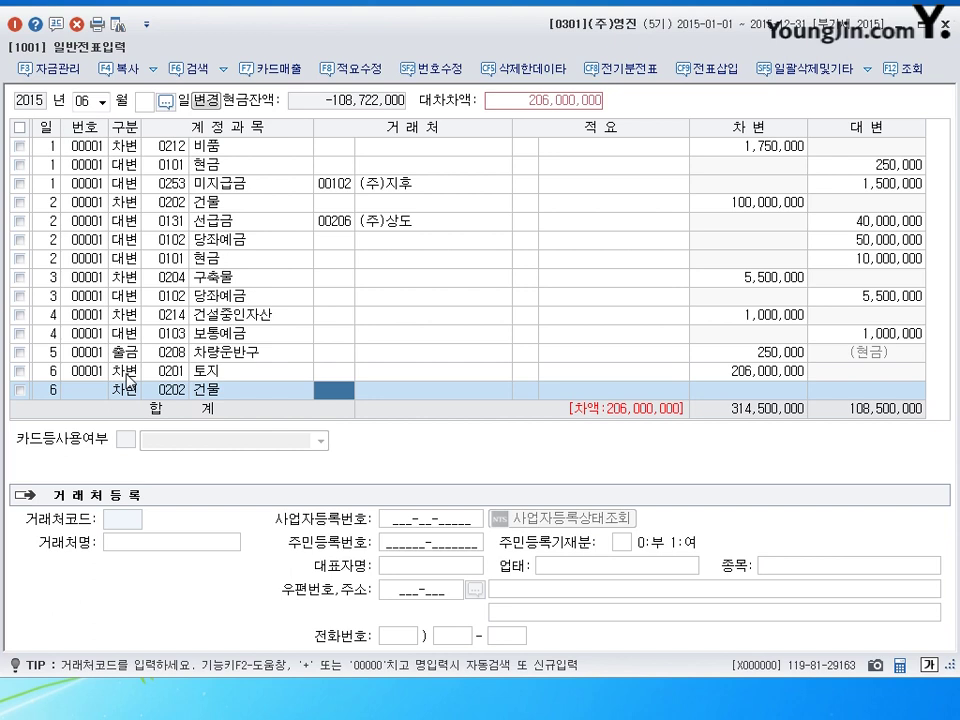
key(Return)
key(Return)
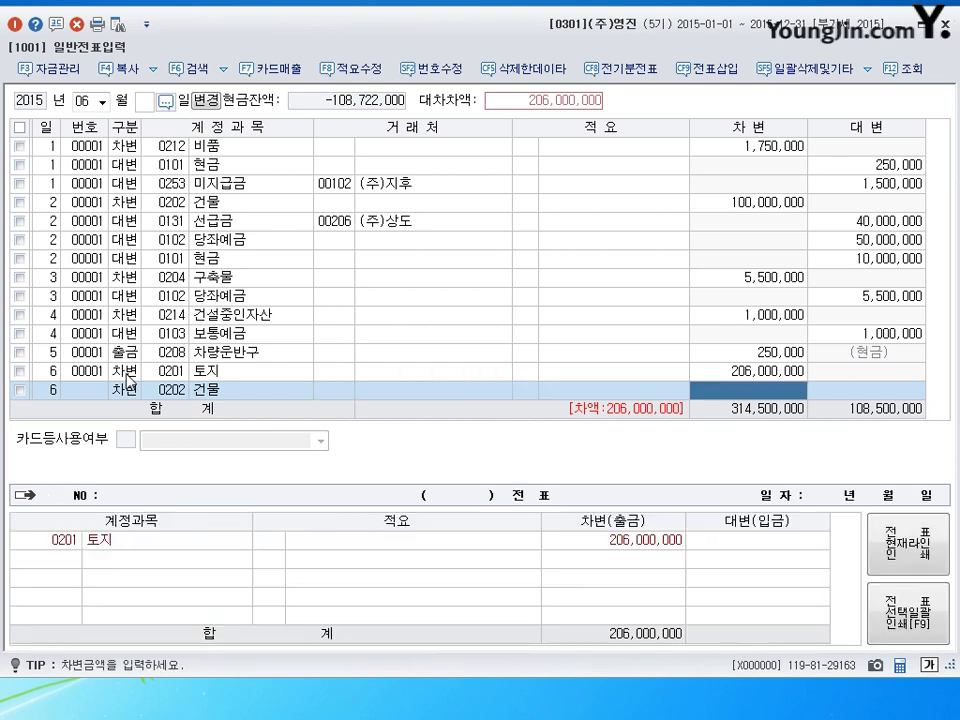
text(26++)
key(Return)
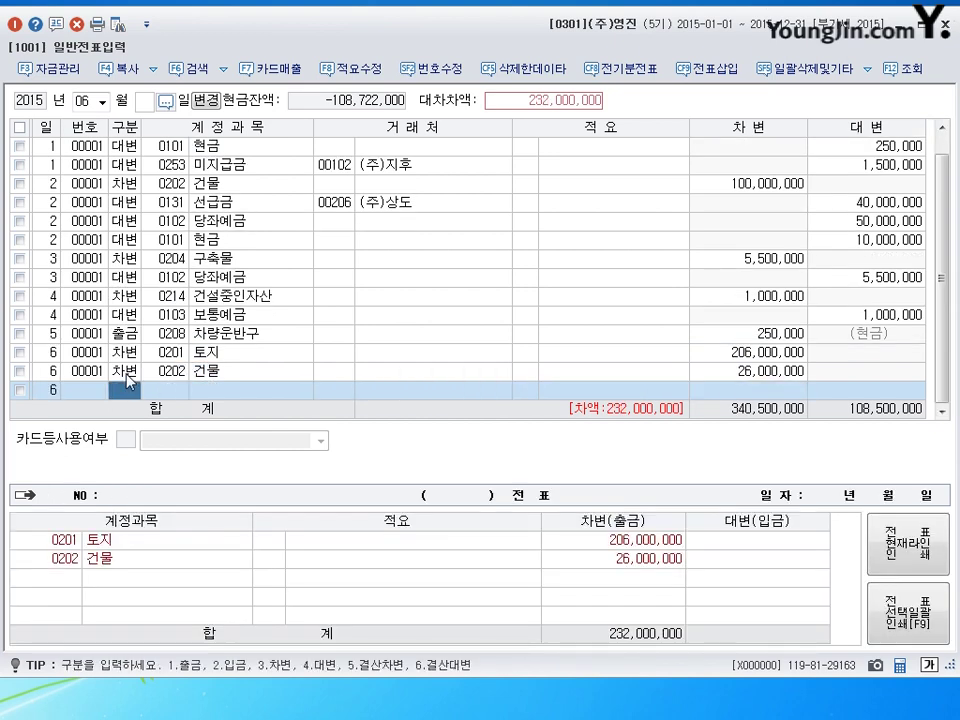
Complete the June 6 voucher with a credit line for account 0103 보통예금 of 232,000,000 and check its amount
text(4)
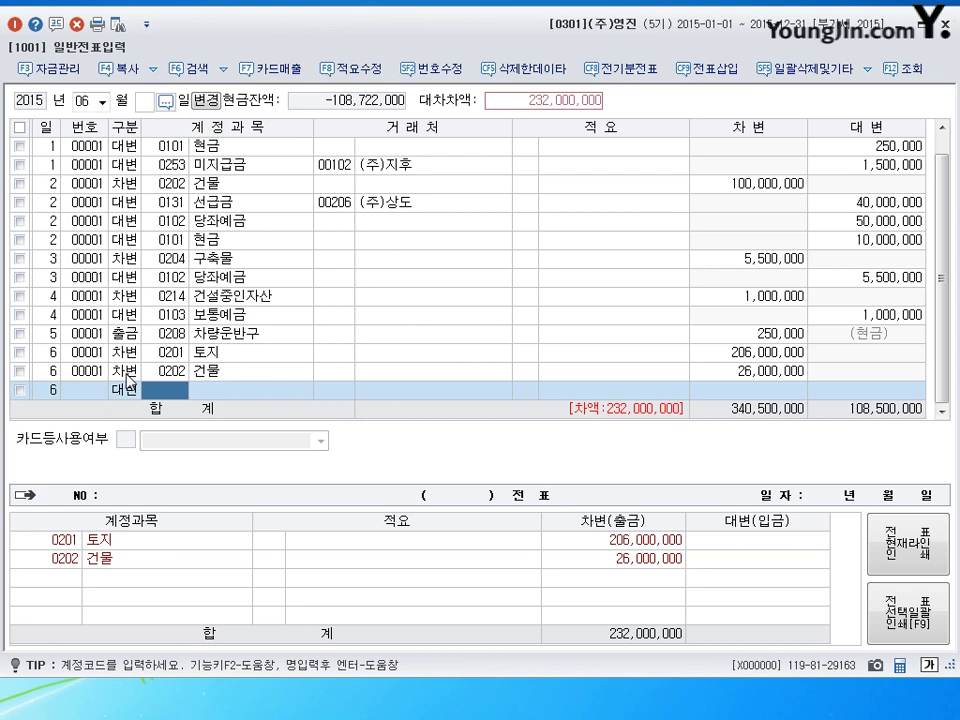
text(103)
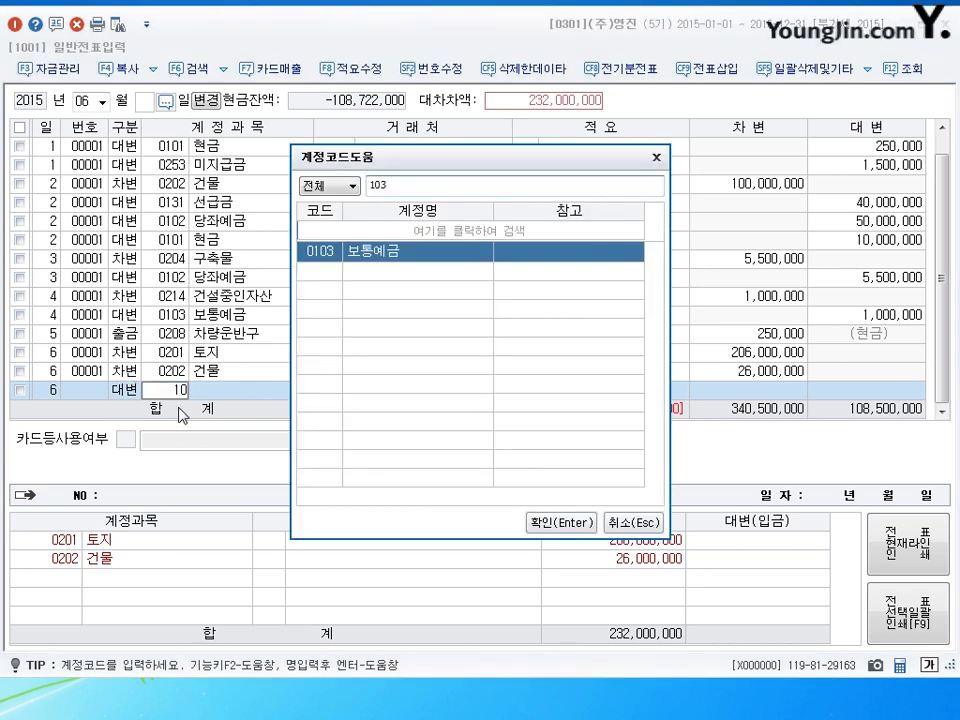
key(Return)
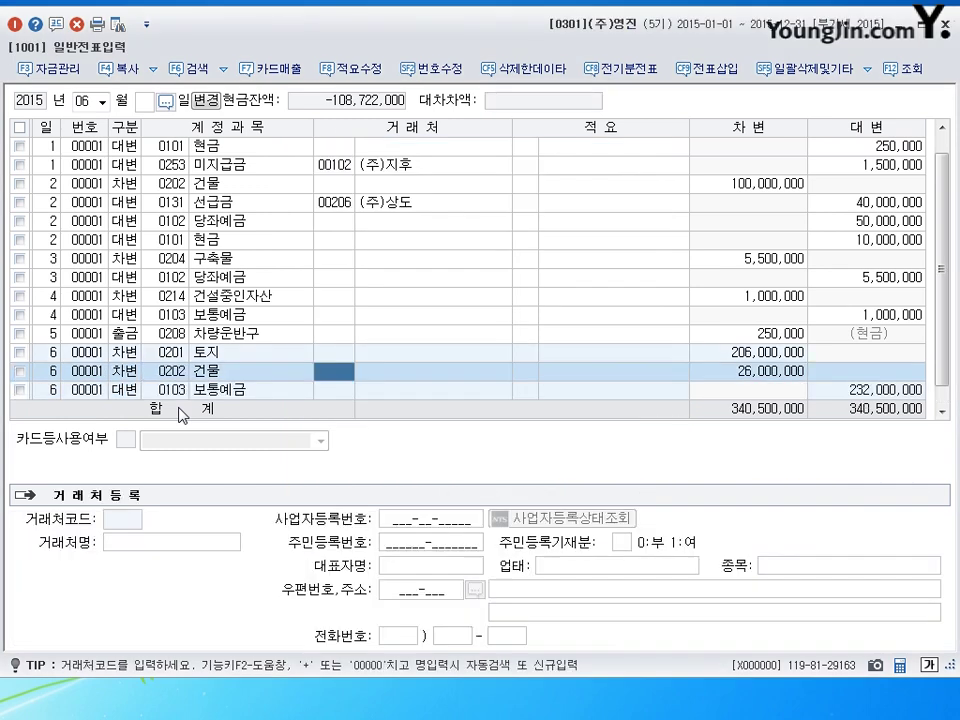
click(880, 395)
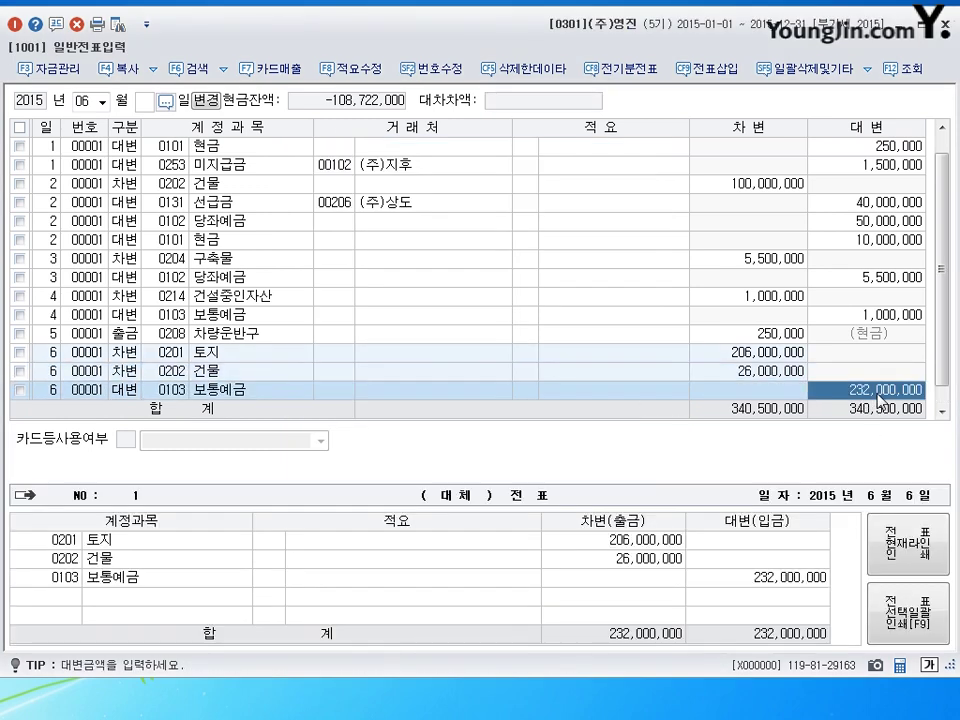
Set the June 6 보통예금 credit to 220,000,000 and add a credit line for account 0101 현금 of 12,000,000
text(220000000)
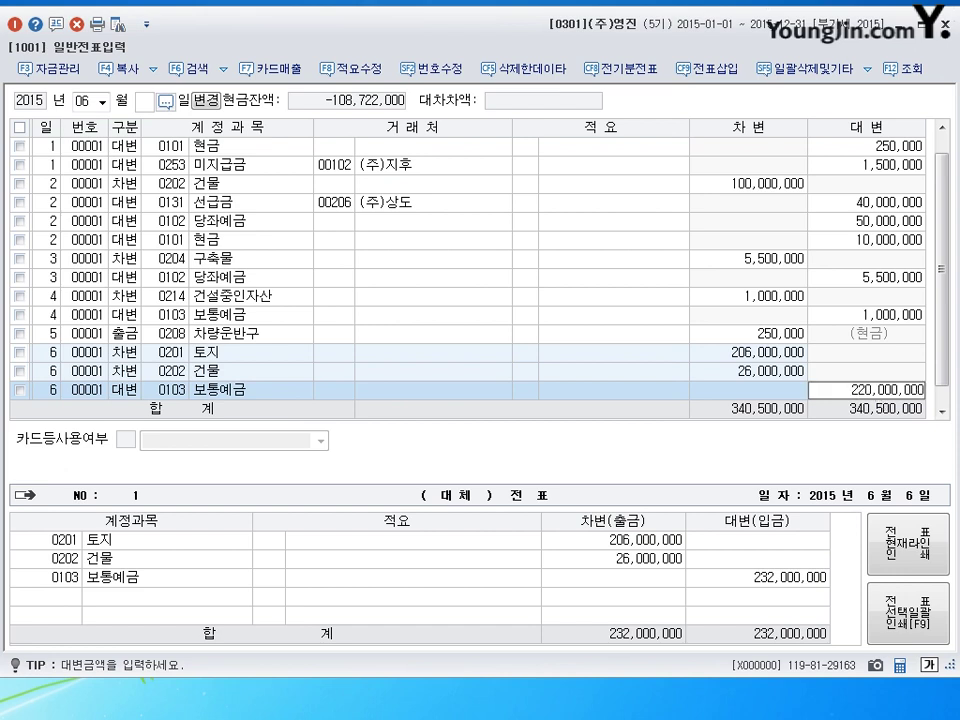
key(Return)
key(Return)
key(4)
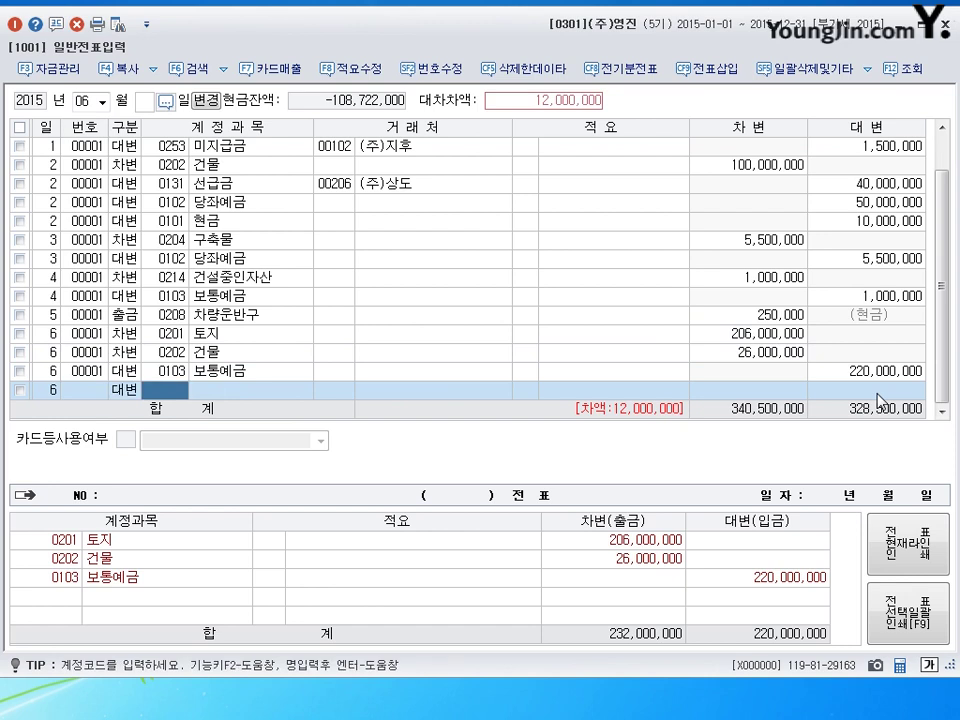
text(101)
key(Return)
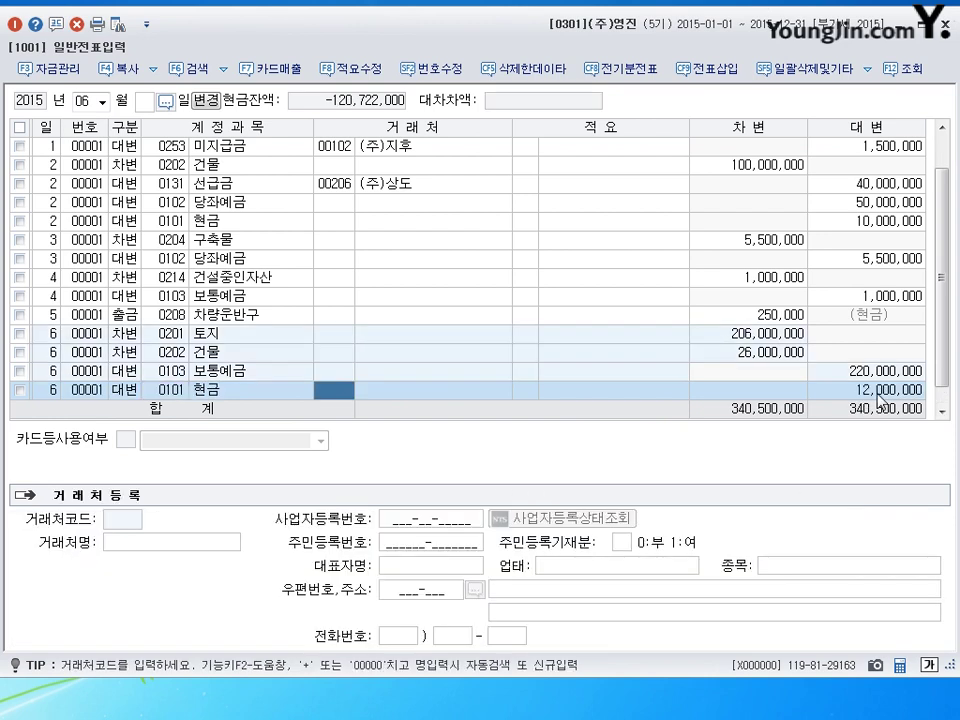
key(Return)
key(Return)
key(Return)
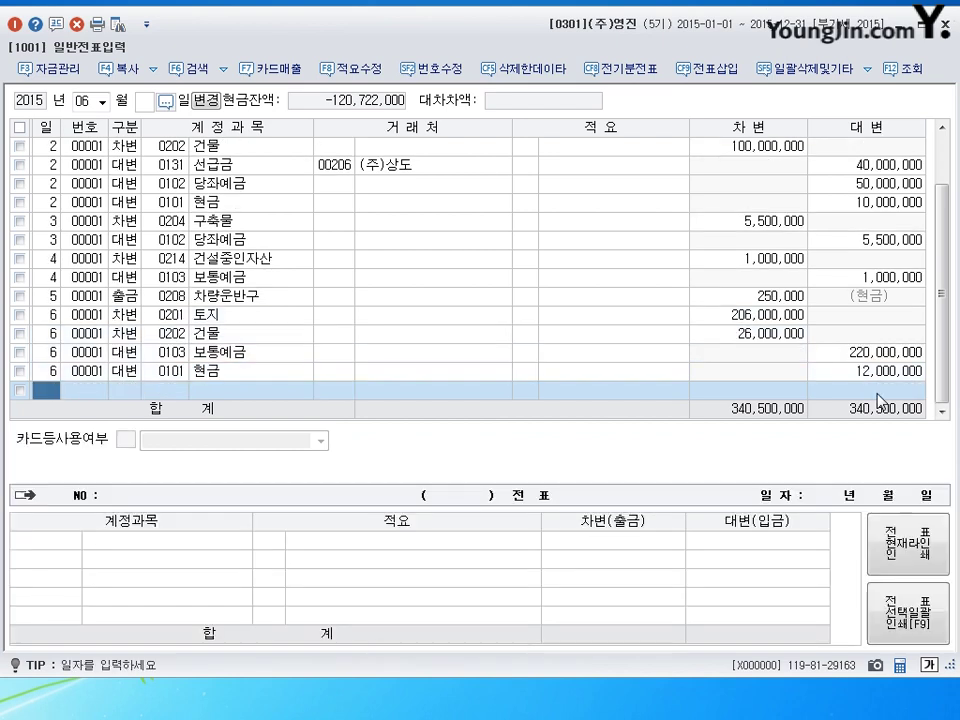
Add a June 7 debit line for account 0201 토지 with an amount of 9,800,000, without a vendor
text(7)
key(Return)
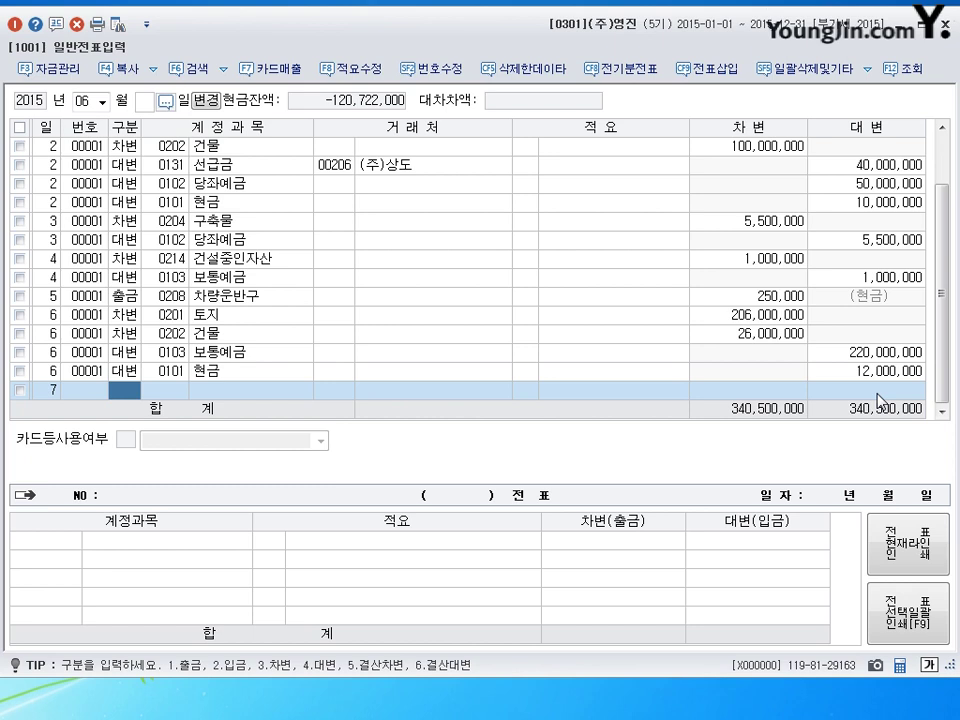
text(3201)
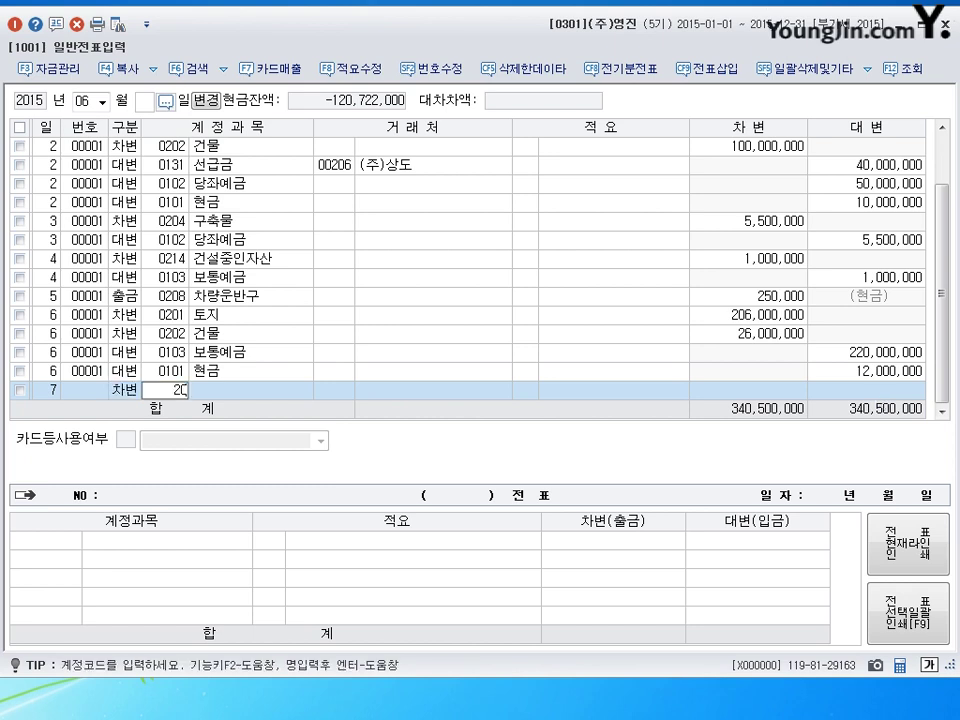
key(Return)
key(Return)
key(Return)
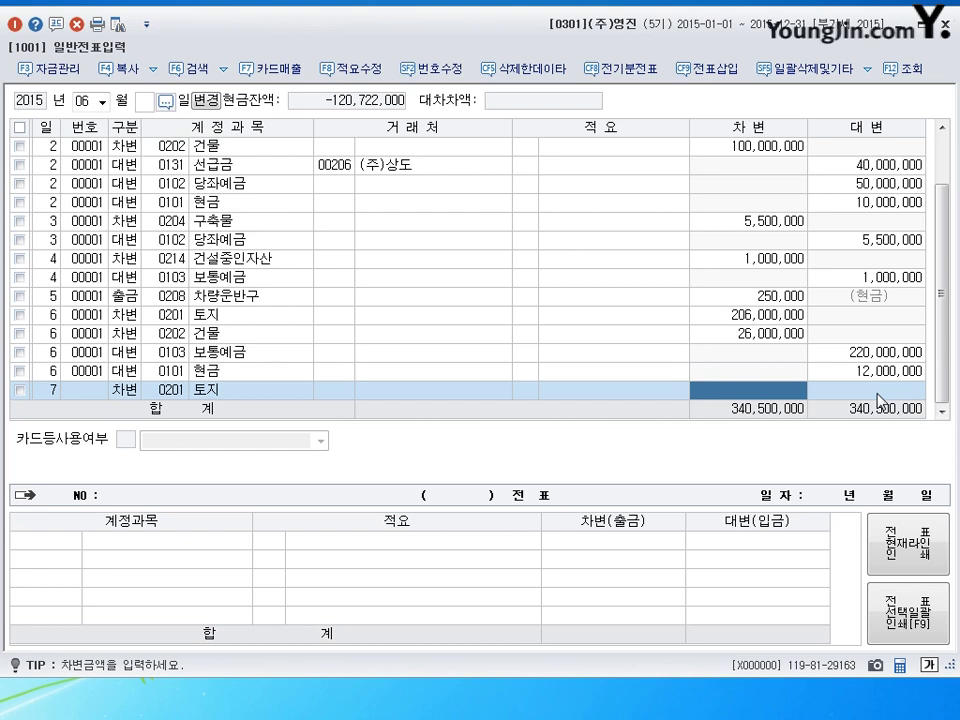
text(9800000)
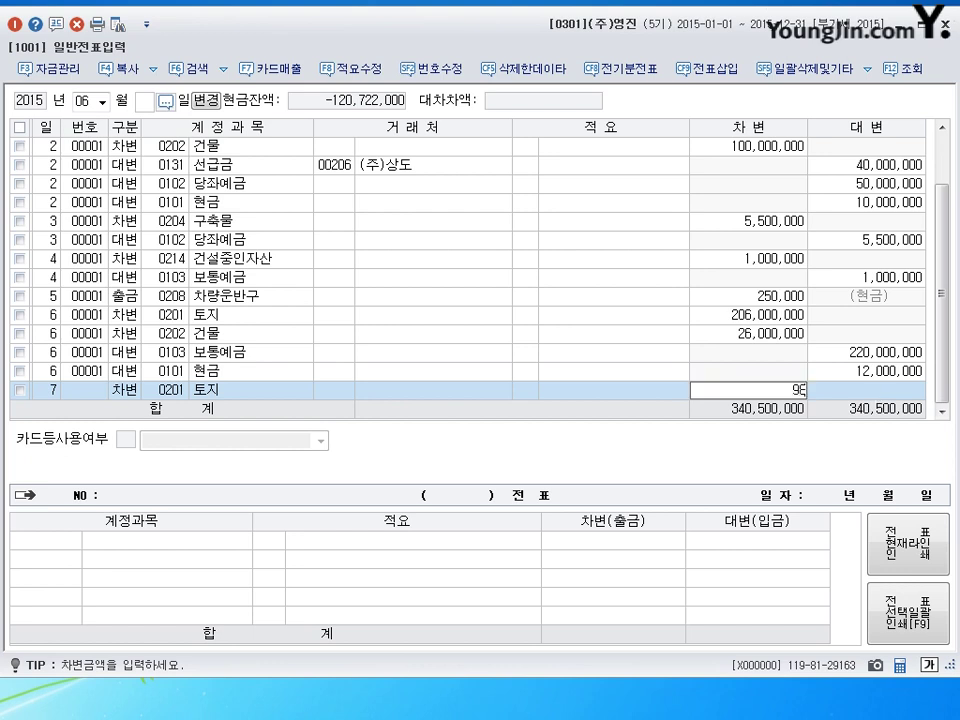
key(Return)
Complete the June 7 voucher with a credit line for account 0102 당좌예금 of 9,800,000
text(7)
key(Return)
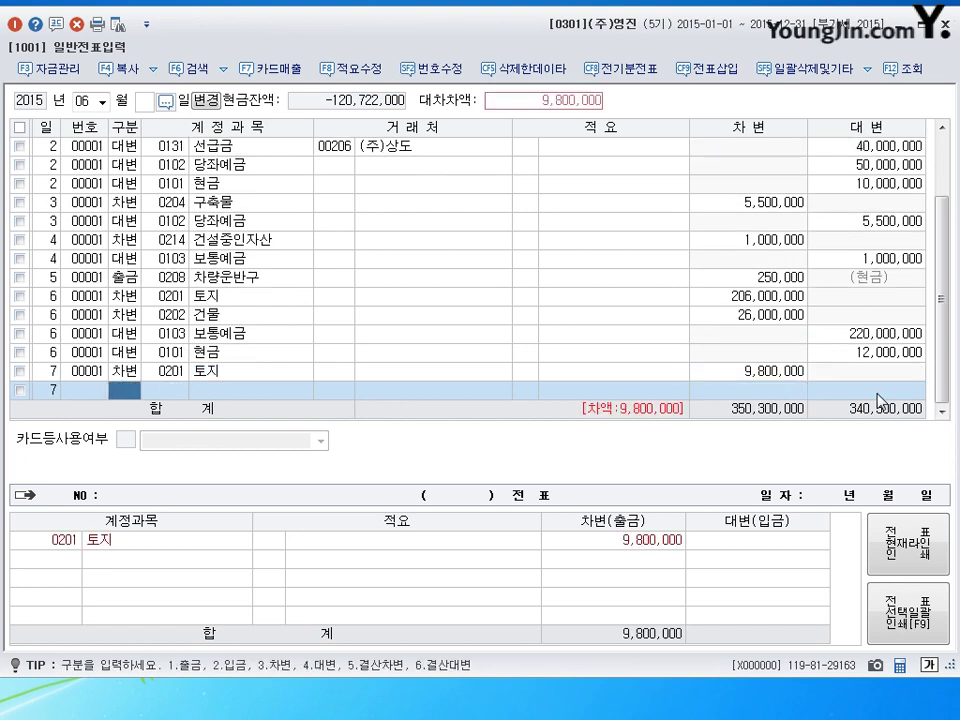
text(4)
key(Return)
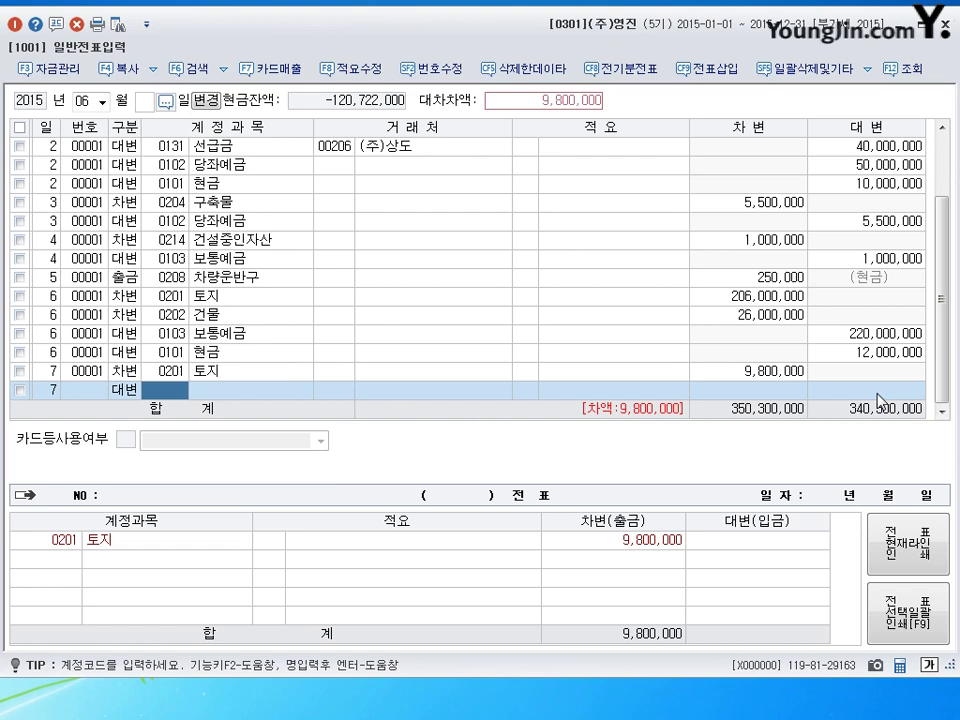
text(102)
key(Return)
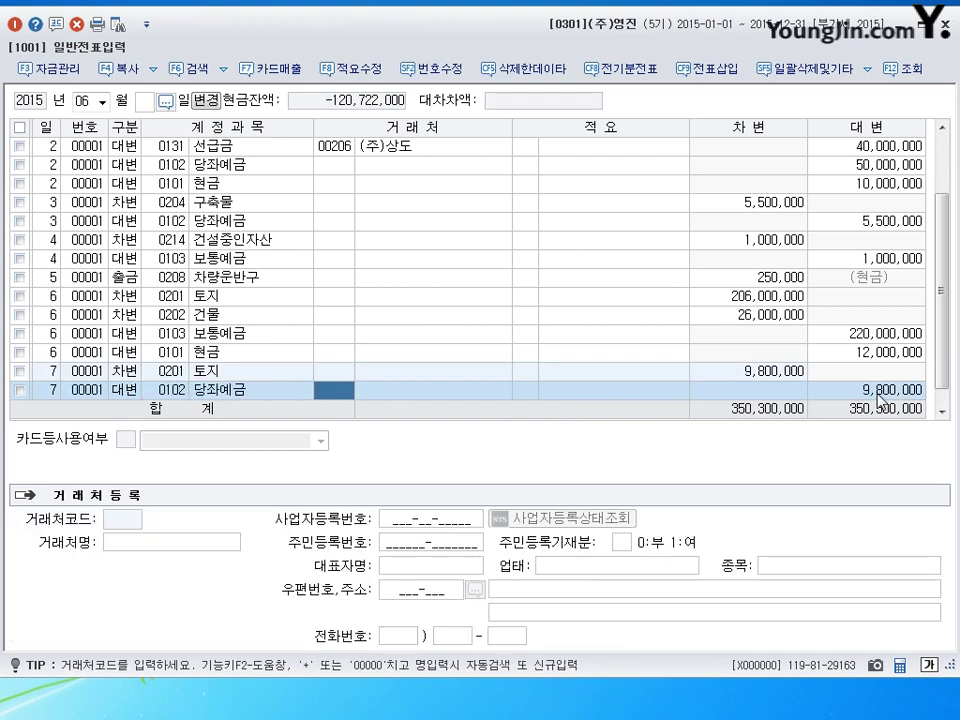
key(Return)
key(Return)
key(Return)
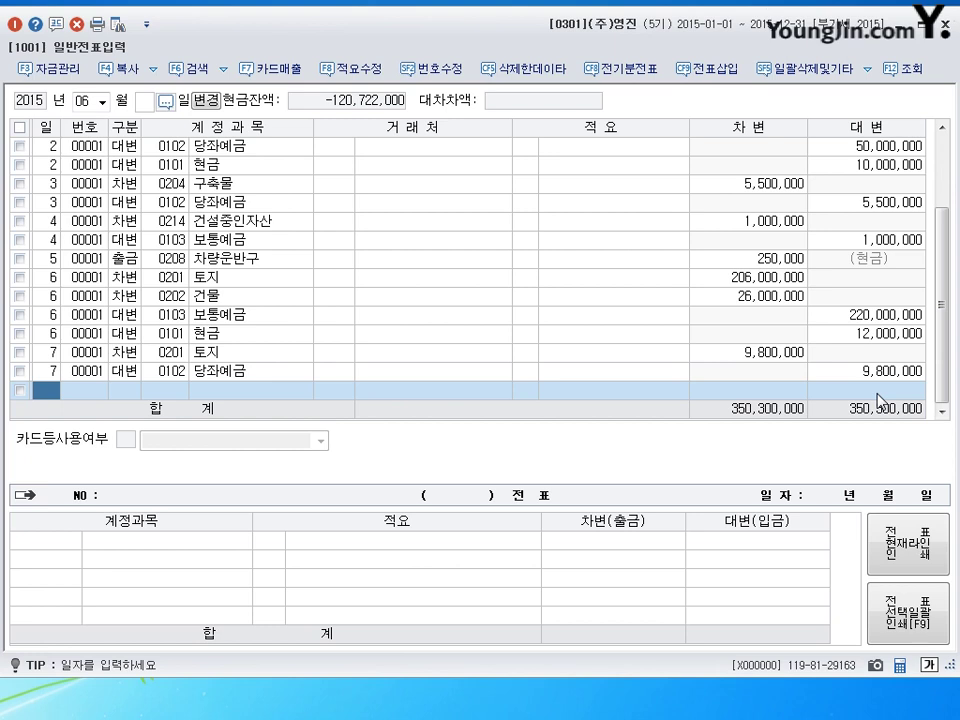
Add a June 8 debit line for account 0203 감가상각누계액 with an amount of 40,000,000
text(8)
key(Return)
text(3)
key(Return)
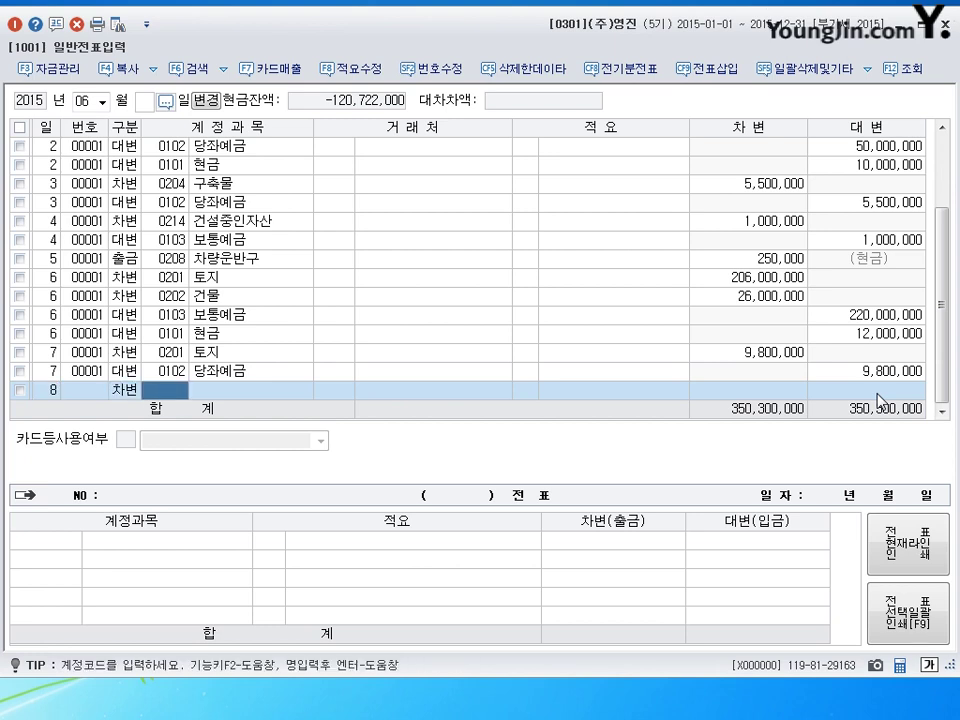
text(0203)
key(Return)
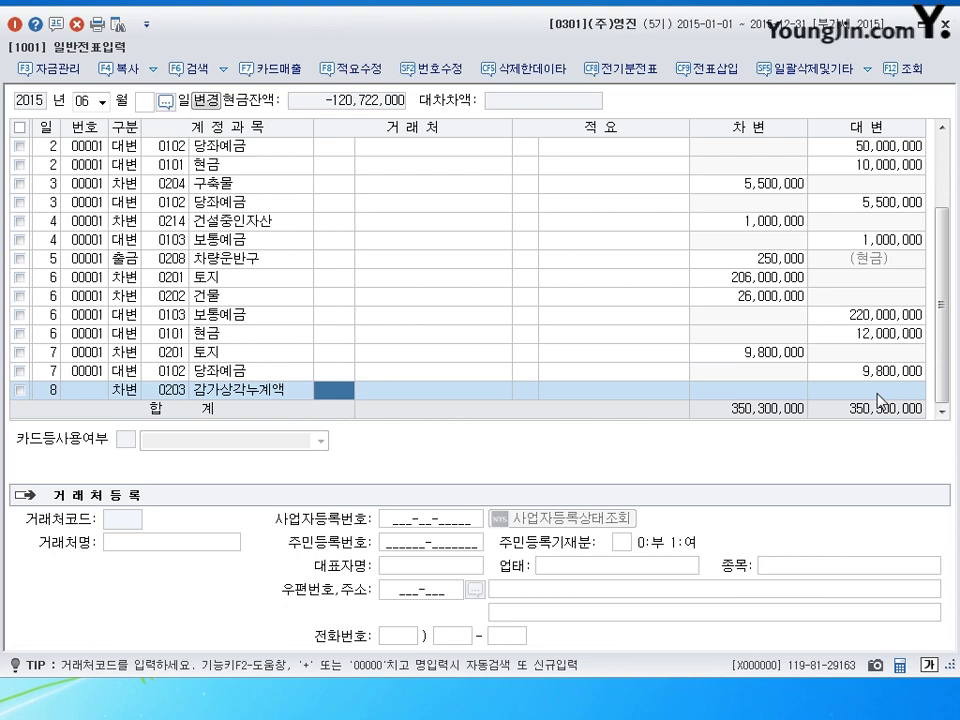
key(Return)
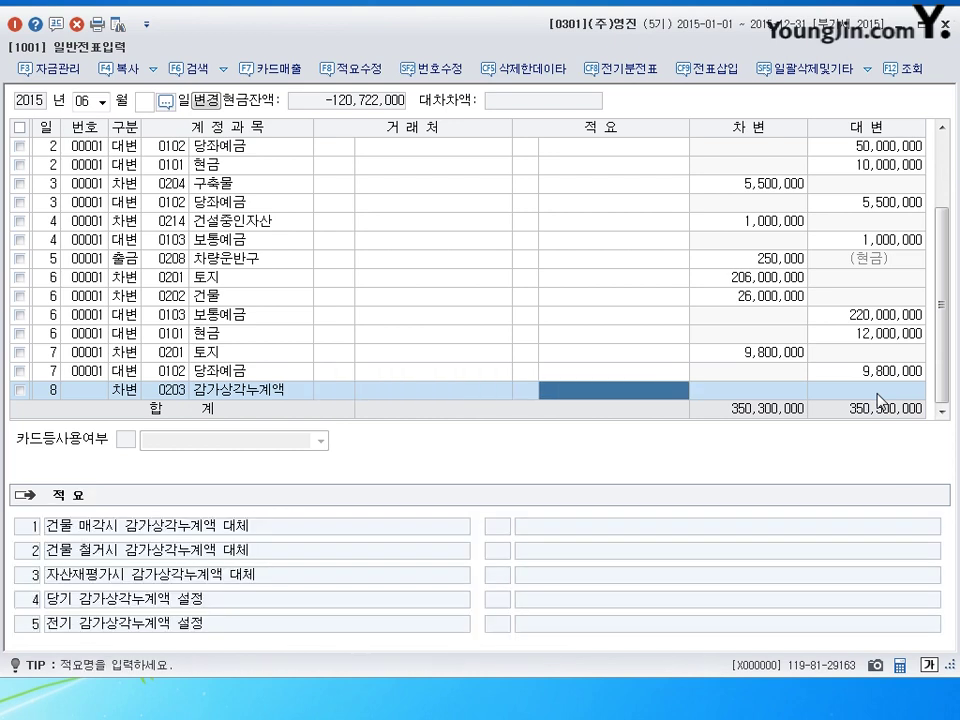
key(Return)
text(40000000)
key(Return)
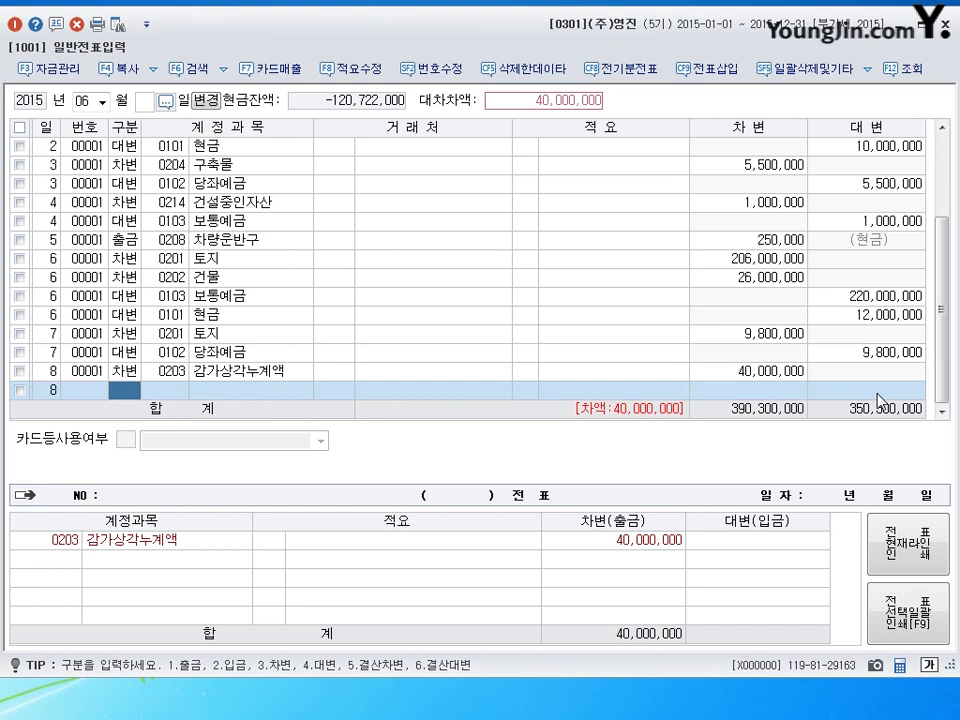
Add a second June 8 debit line for account 0970 유형자산처분손실 with an amount of 12,000,000
text(3)
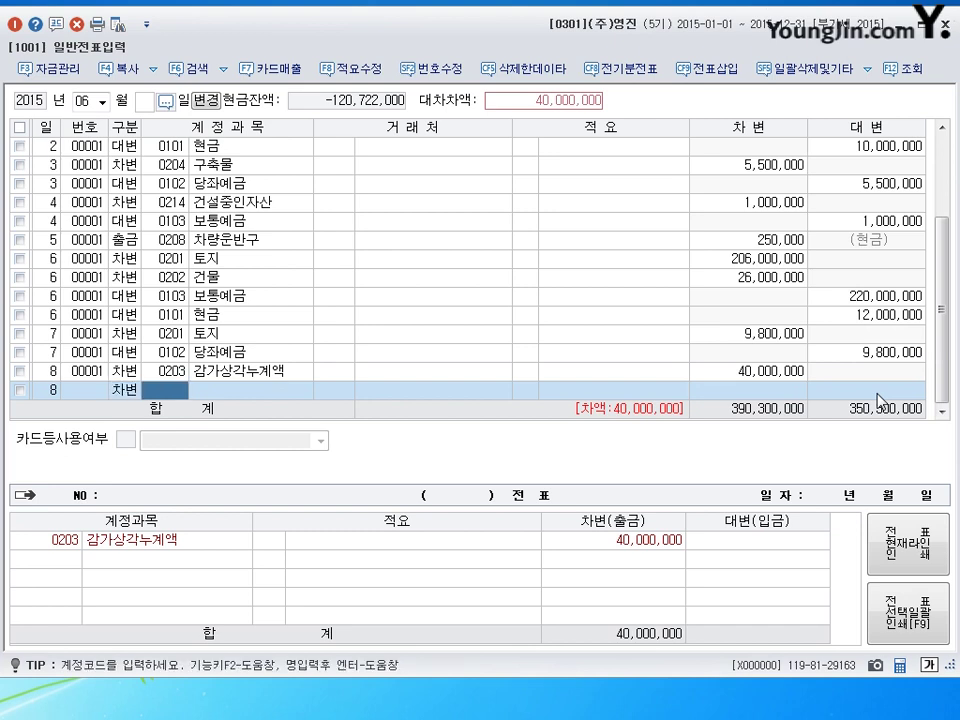
text(940)
key(Return)
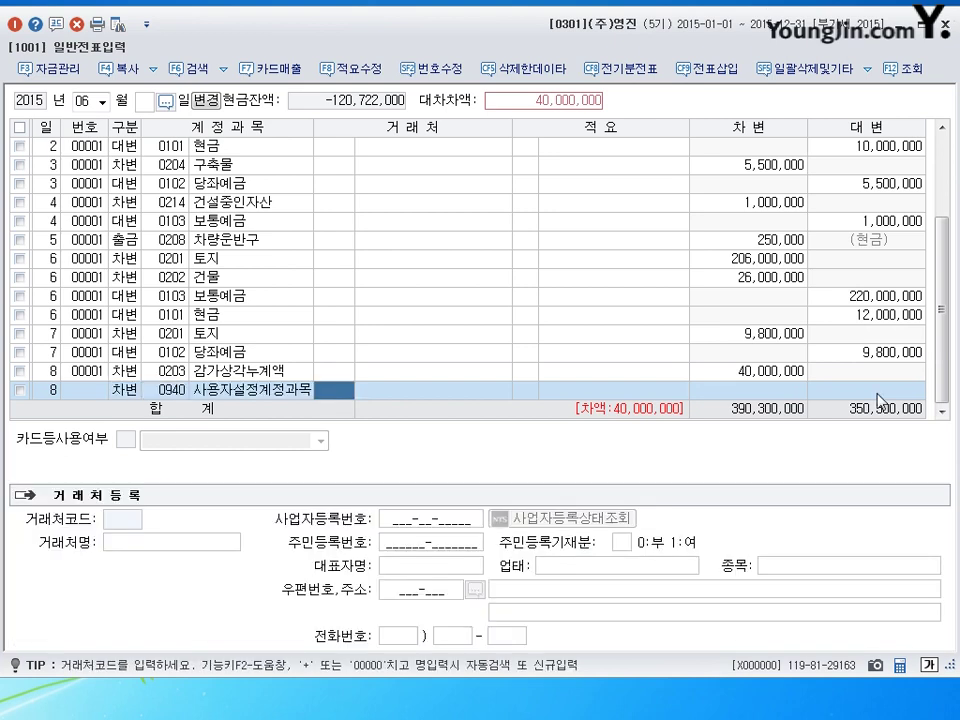
key(Left)
text(970)
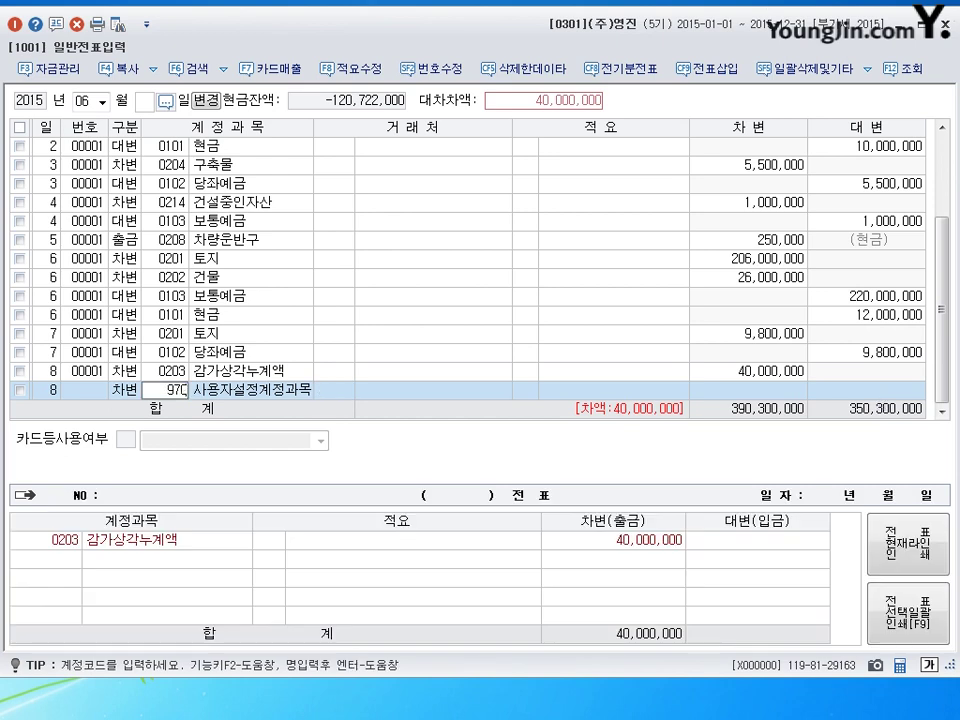
key(Return)
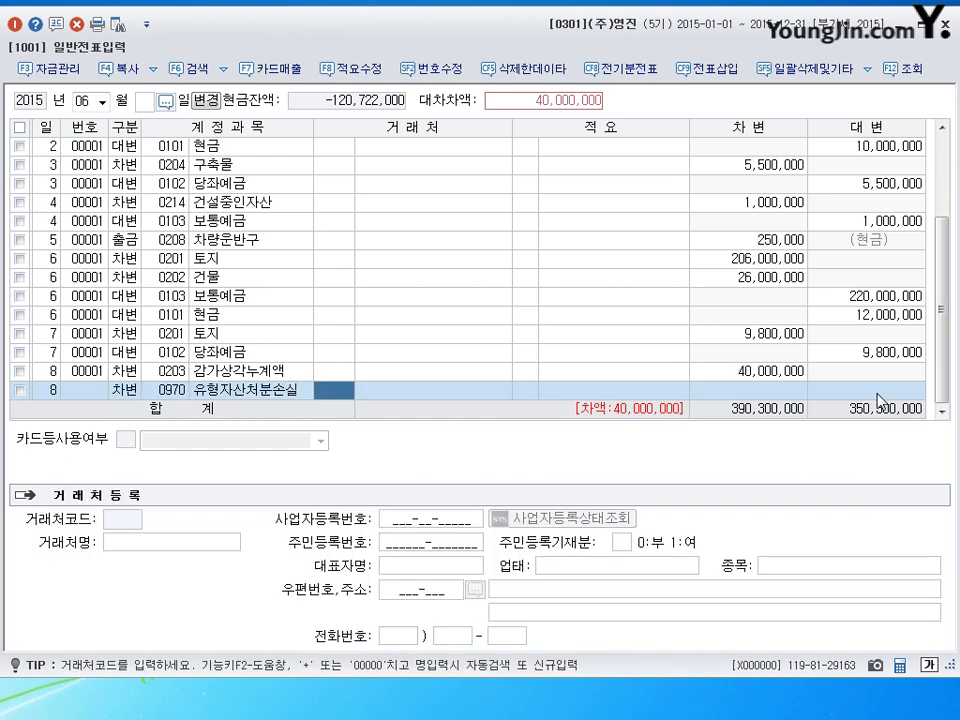
key(Return)
key(Return)
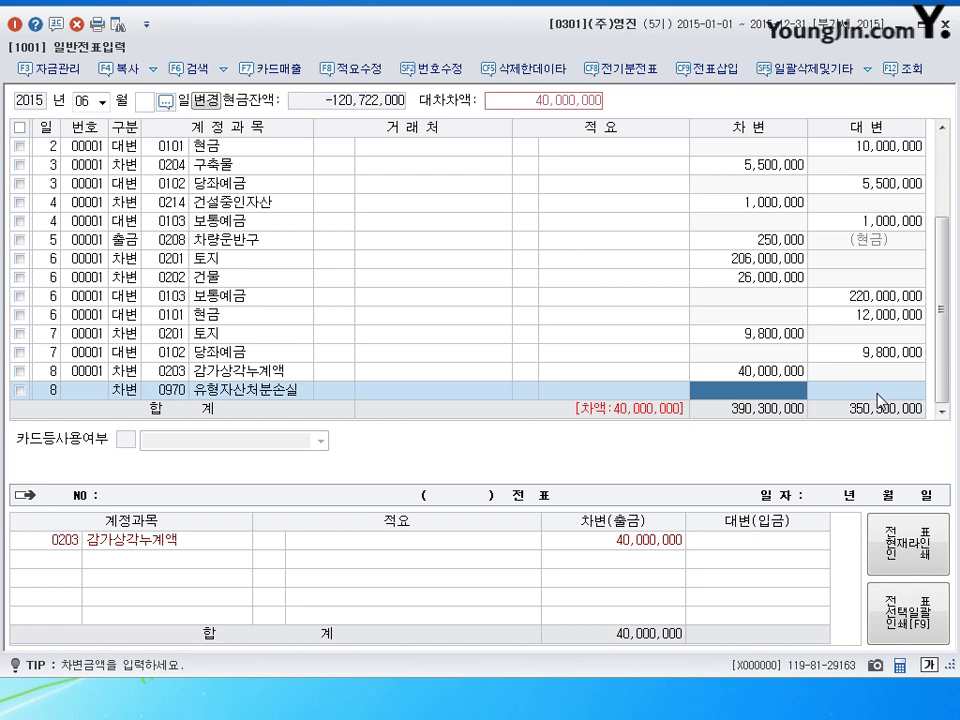
text(12000000)
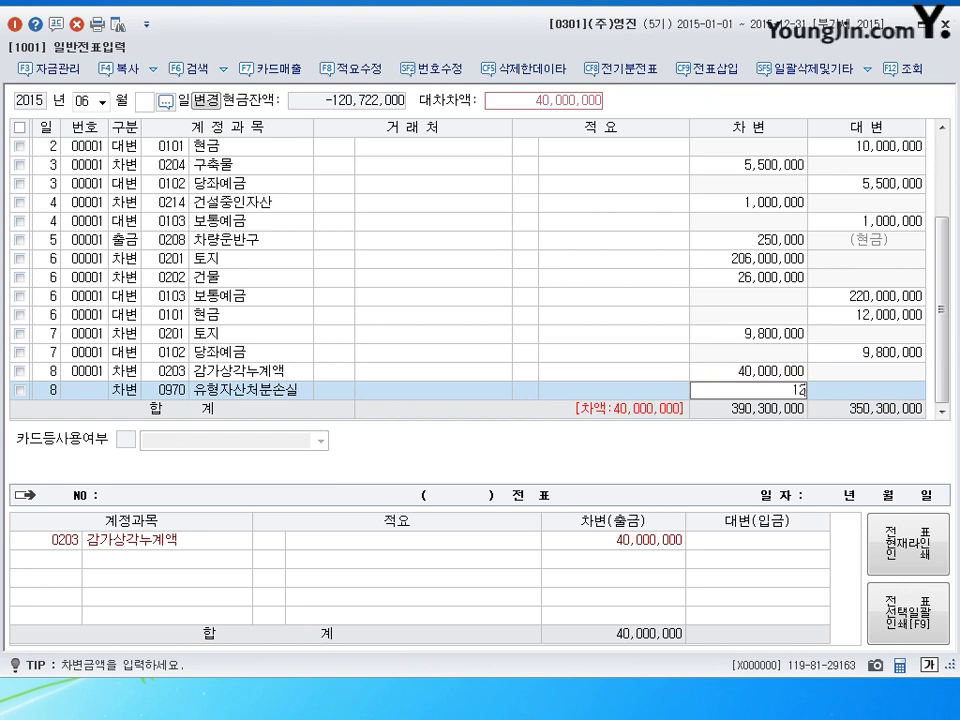
key(Return)
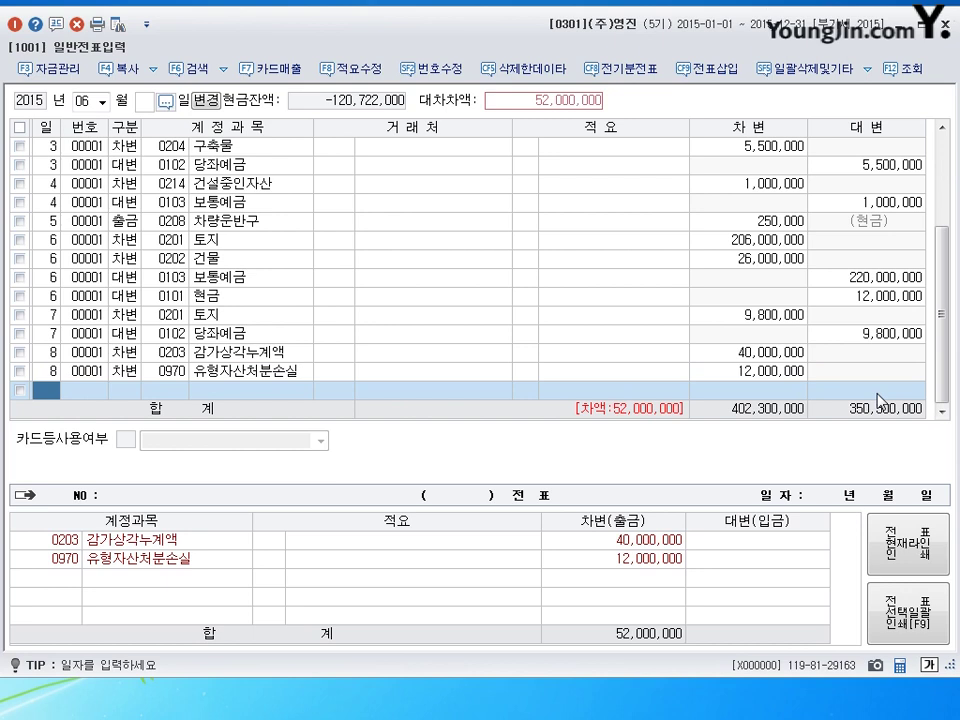
Start a June 8 credit line for account 0202 건물
text(8)
key(Return)
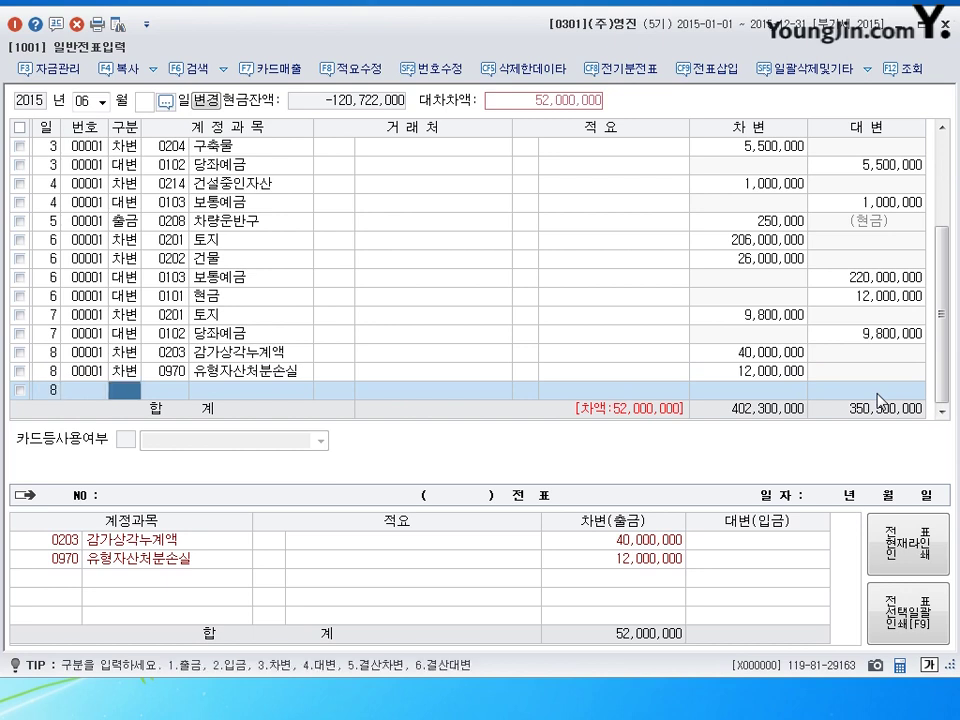
text(4)
key(Return)
text(0203)
key(Return)
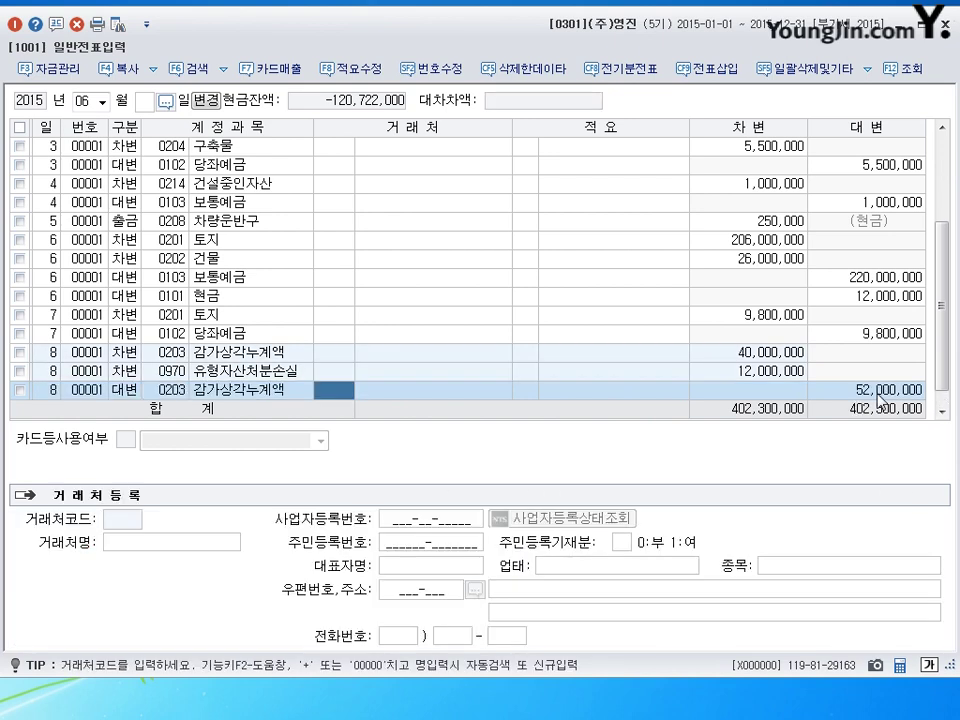
key(Left)
text(0202)
key(Return)
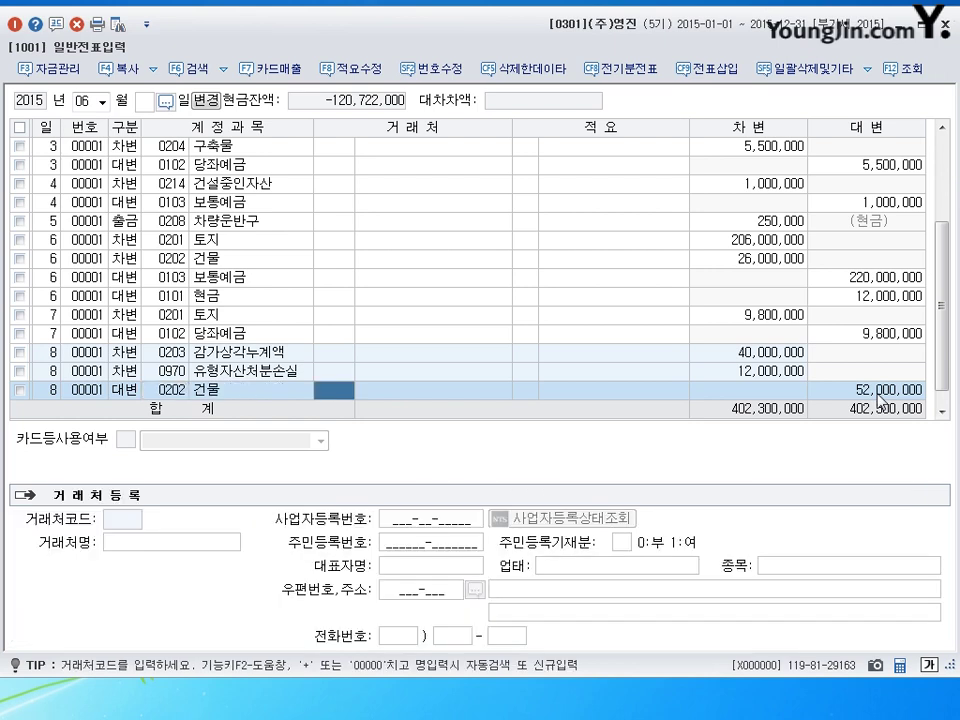
Set the credit amount of the June 8 건물 line to 50,000,000, without a vendor
key(Return)
key(Return)
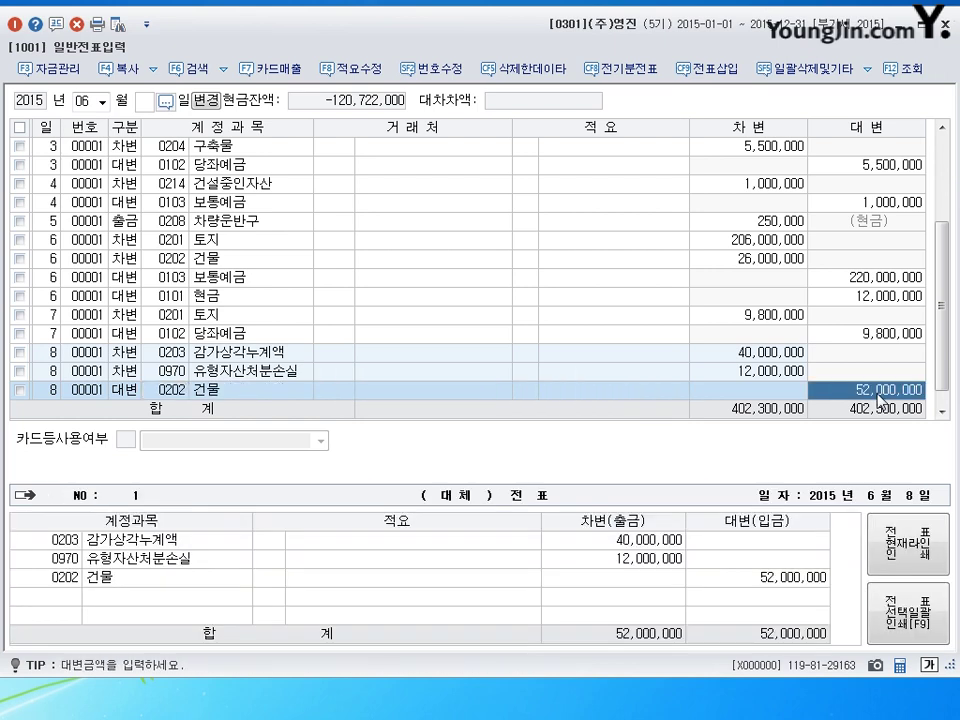
text(50)
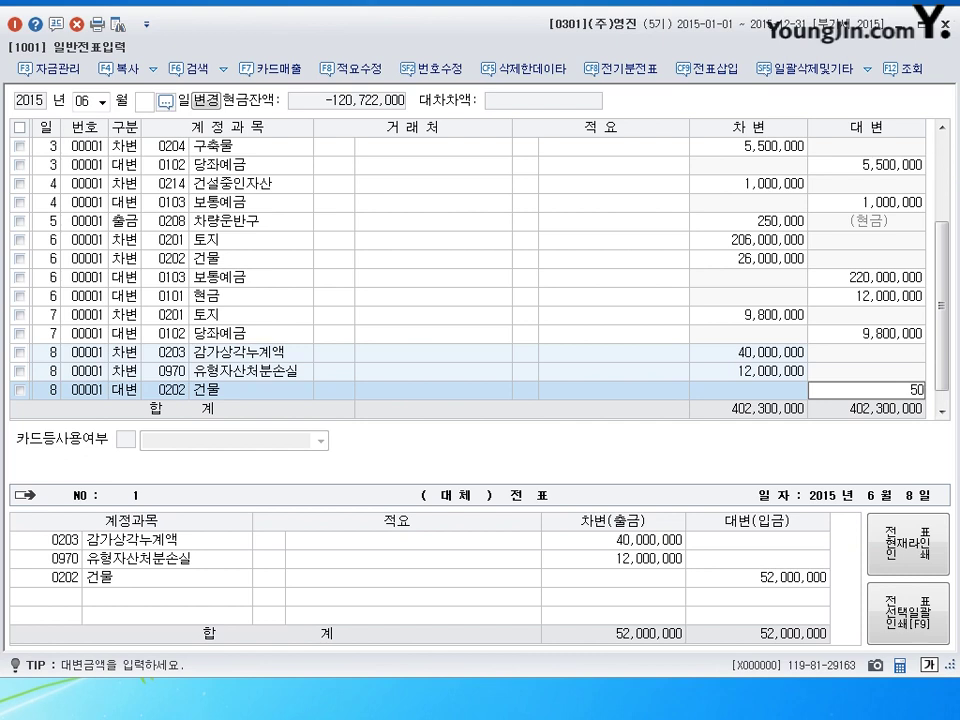
text(0000000)
key(Return)
Complete the June 8 voucher with a credit line for account 0103 보통예금 of 2,000,000
text(4103)
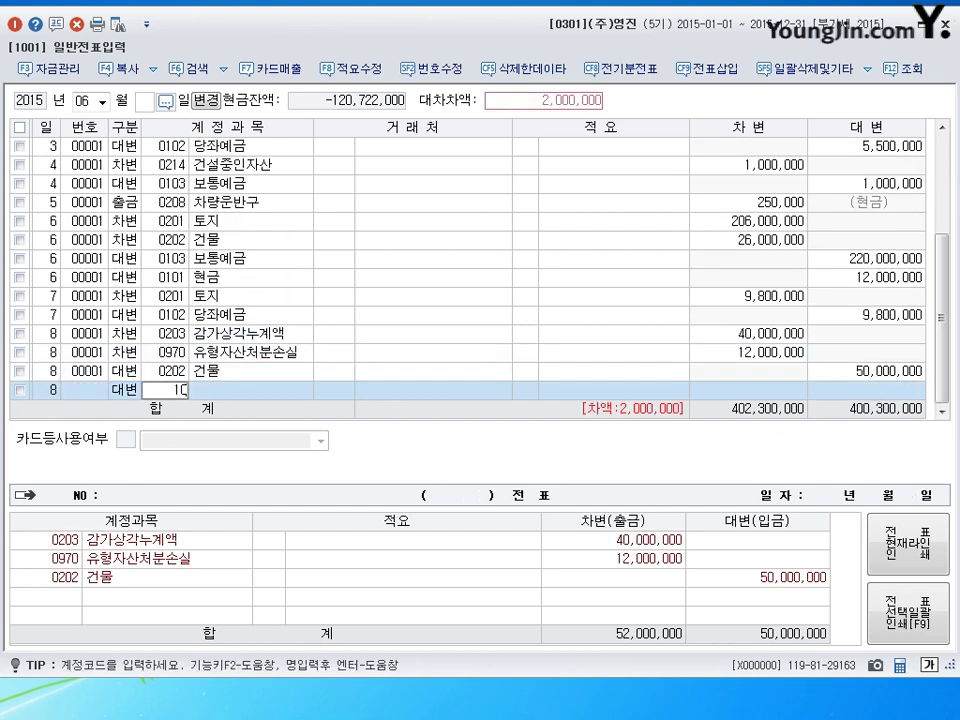
key(Return)
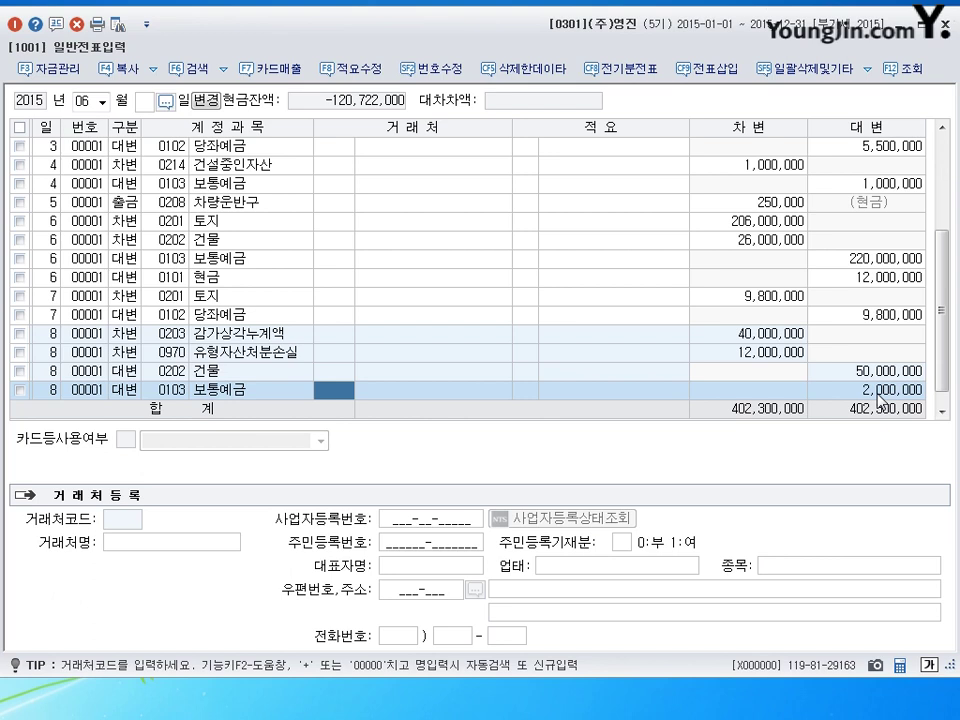
key(Return)
key(Return)
key(Return)
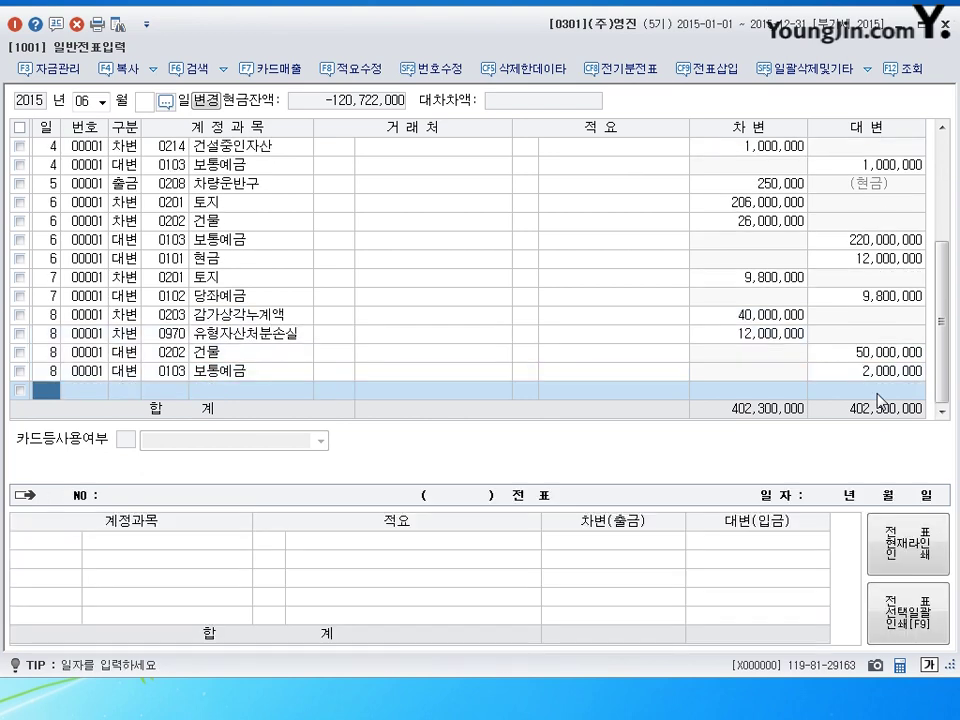
Enter a June 9 debit line for account 0202 건물 with an amount of 2,500,000 and no vendor
text(9)
key(Return)
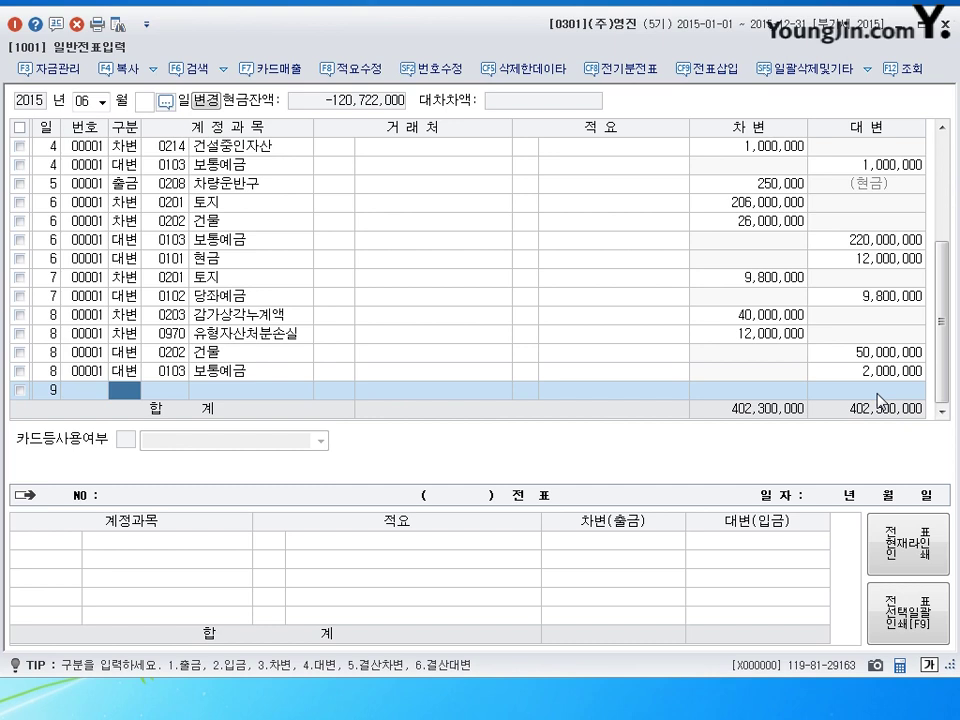
text(3)
key(Return)
text(202)
key(Return)
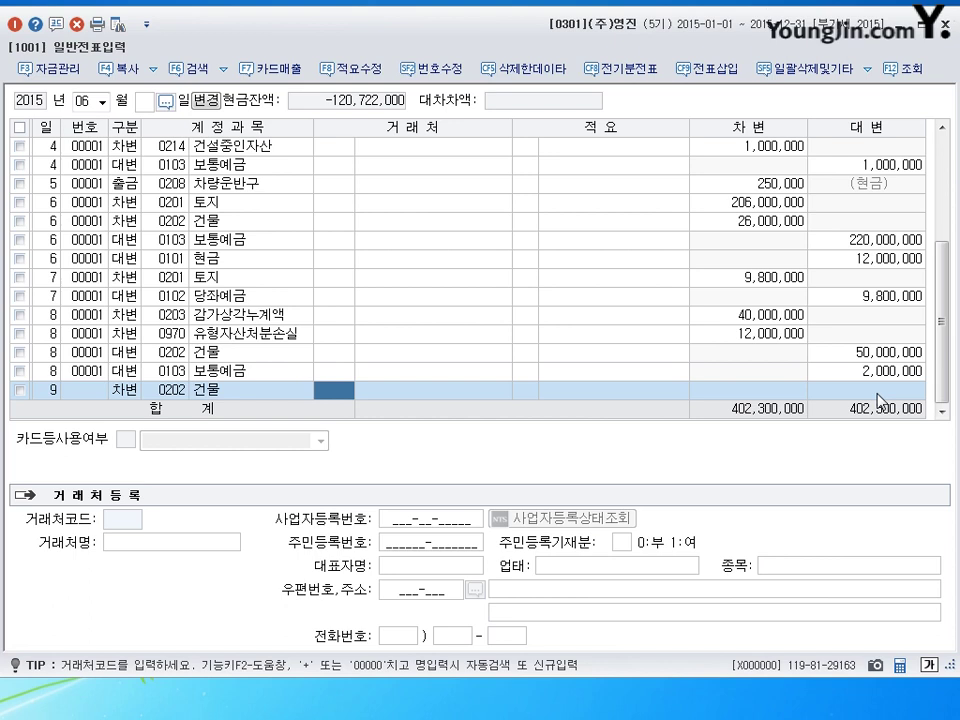
key(Return)
key(Return)
key(Return)
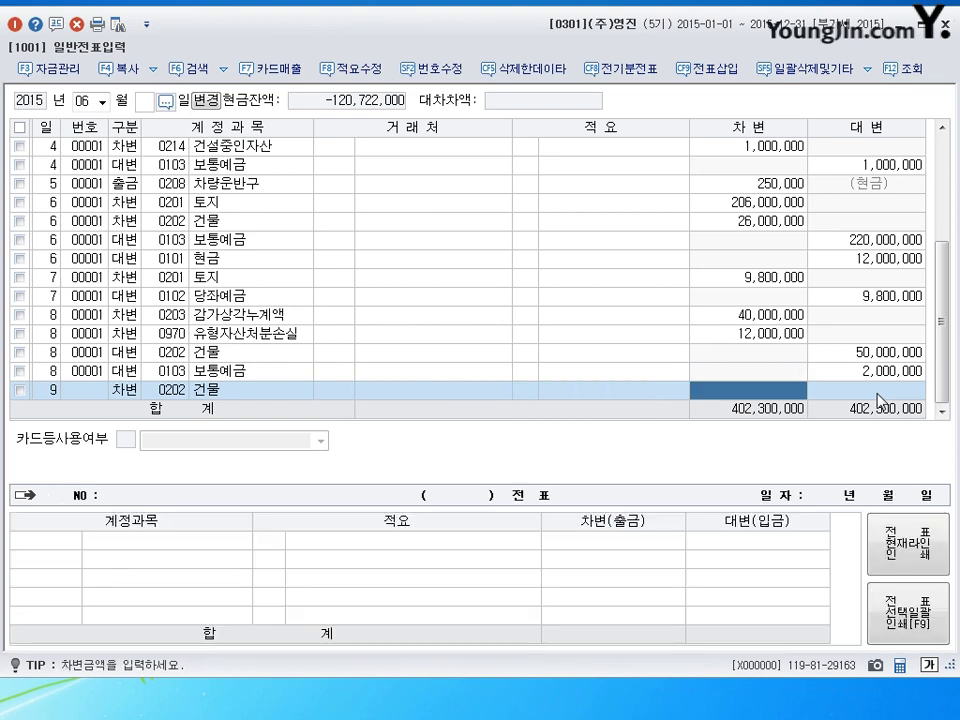
text(2500000)
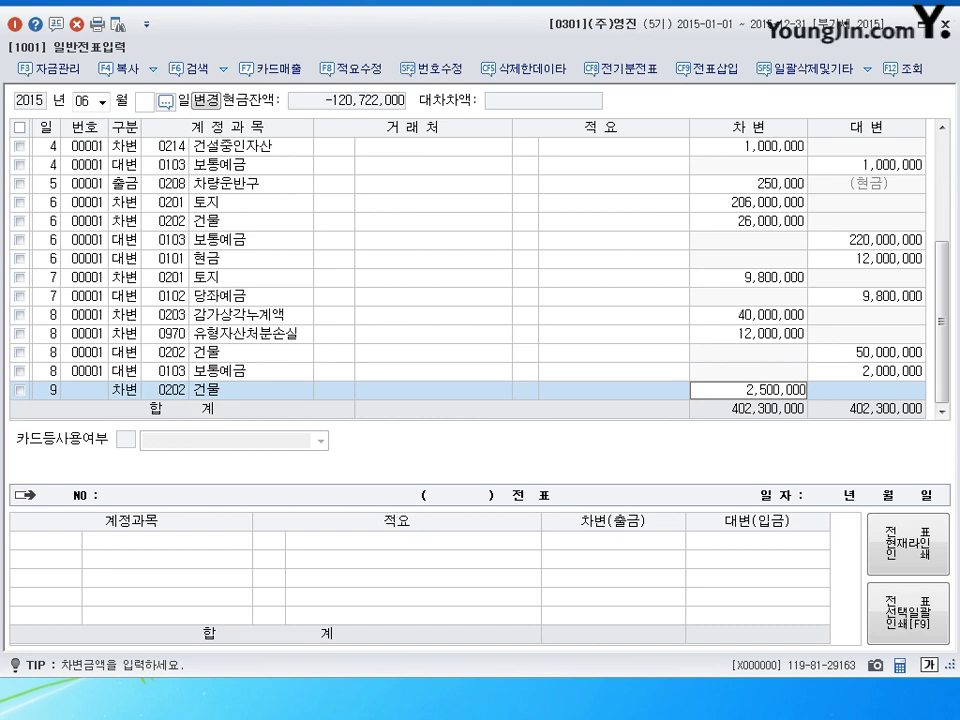
key(Return)
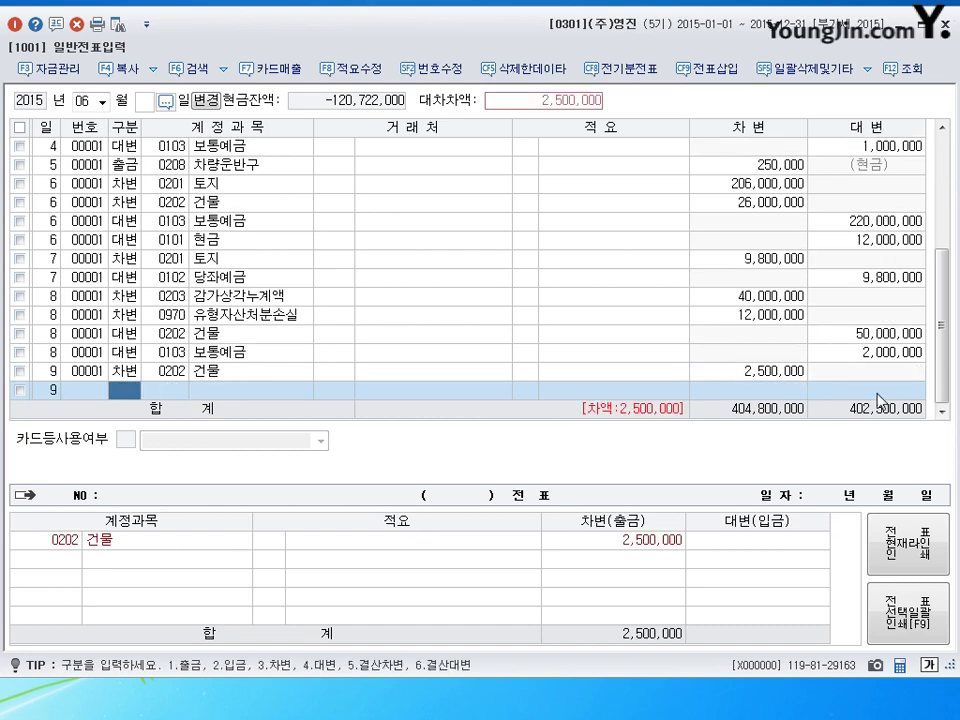
Add a second June 9 debit line for account 0521 보험료 with an amount of 2,000,000
text(3)
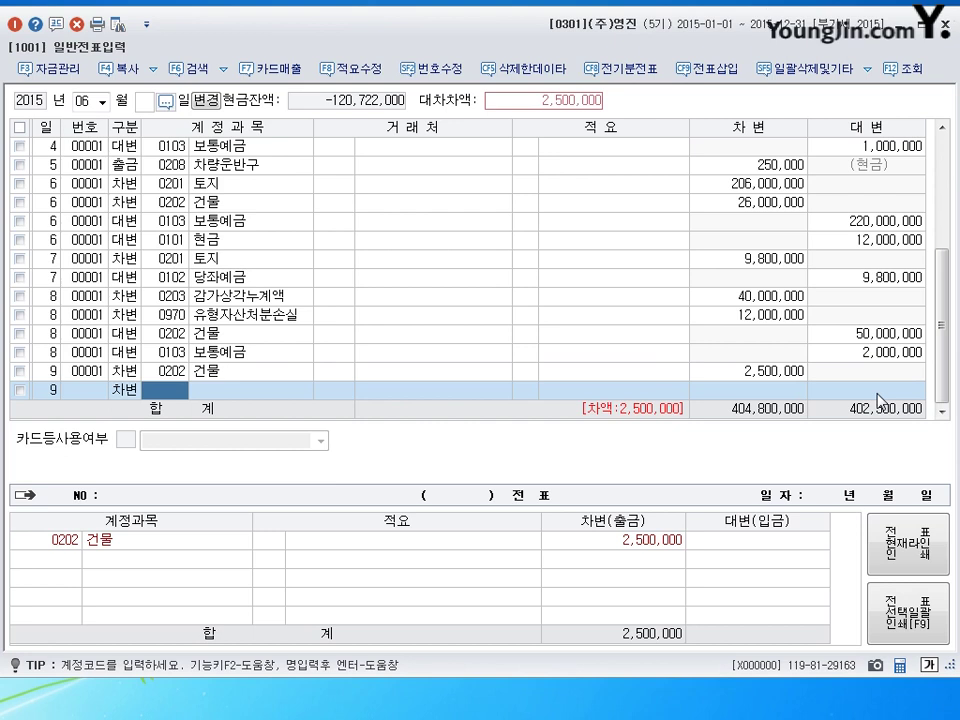
text(0521)
key(Return)
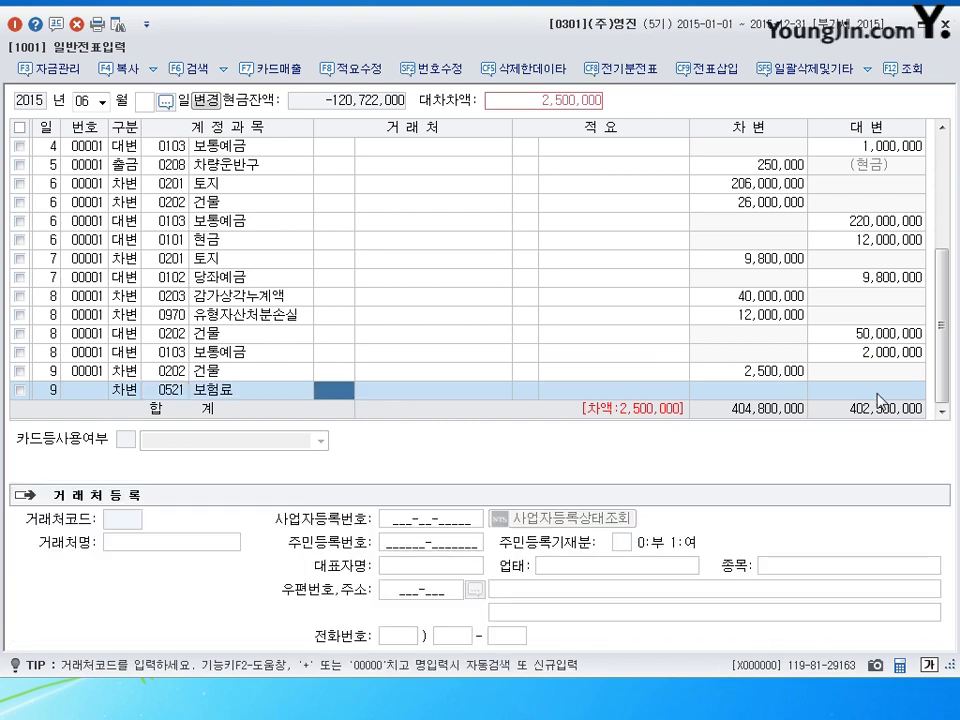
key(Return)
key(Return)
key(Return)
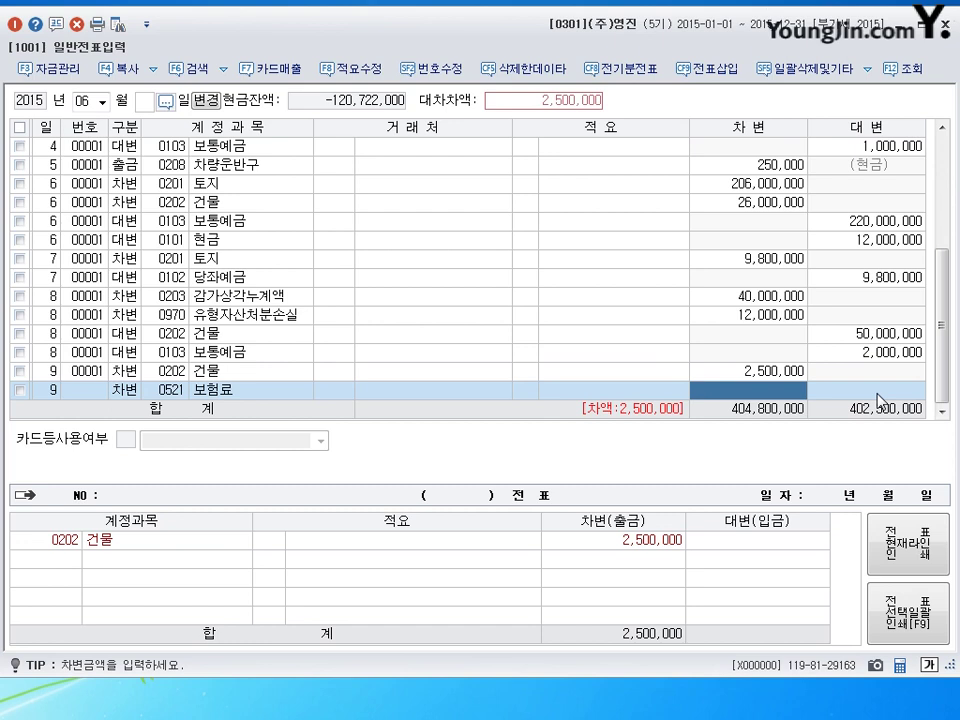
text(2000000)
key(Return)
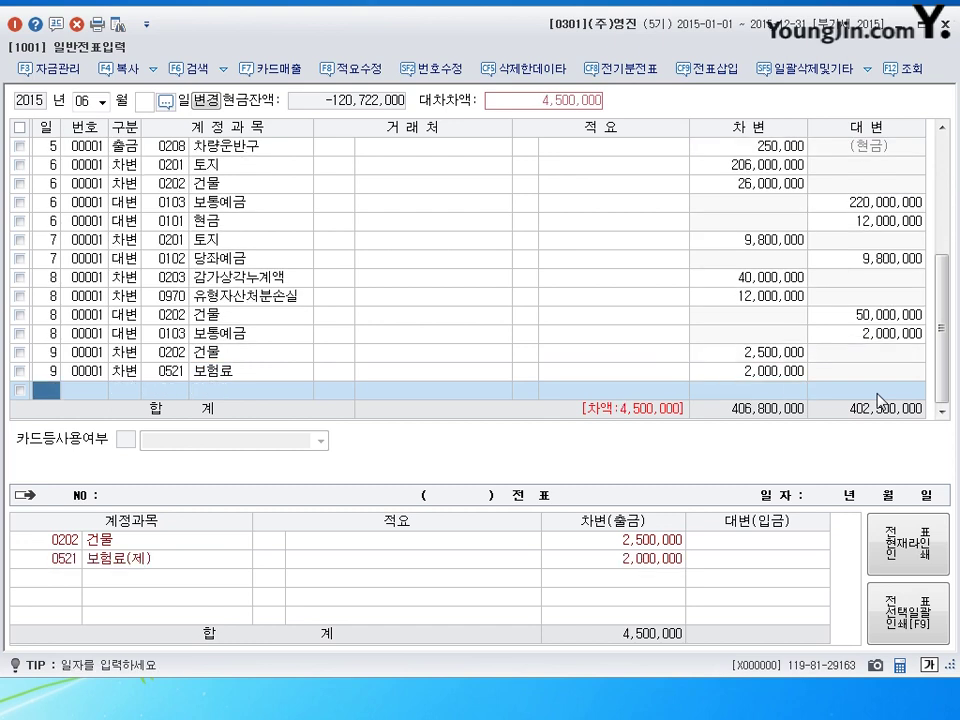
Complete the June 9 voucher with a credit line for account 0103 보통예금 of 4,500,000
key(Return)
text(40103)
key(Return)
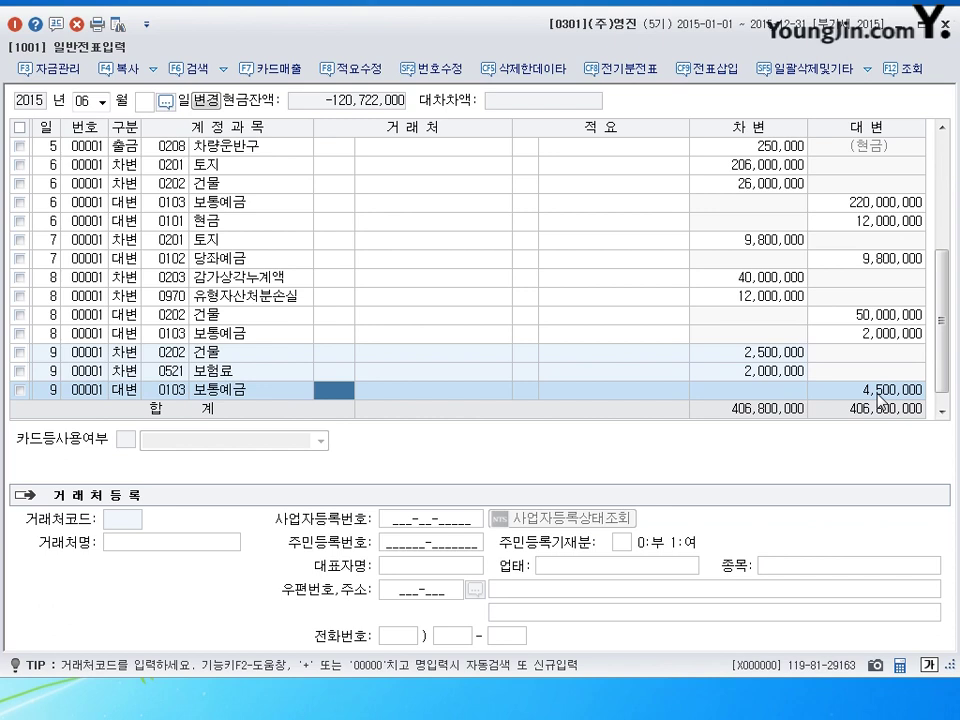
key(Return)
key(Return)
key(Return)
Enter a June 10 debit line for account 0208 차량운반구 with an amount of 2,050,000 and no vendor
text(10)
key(Return)
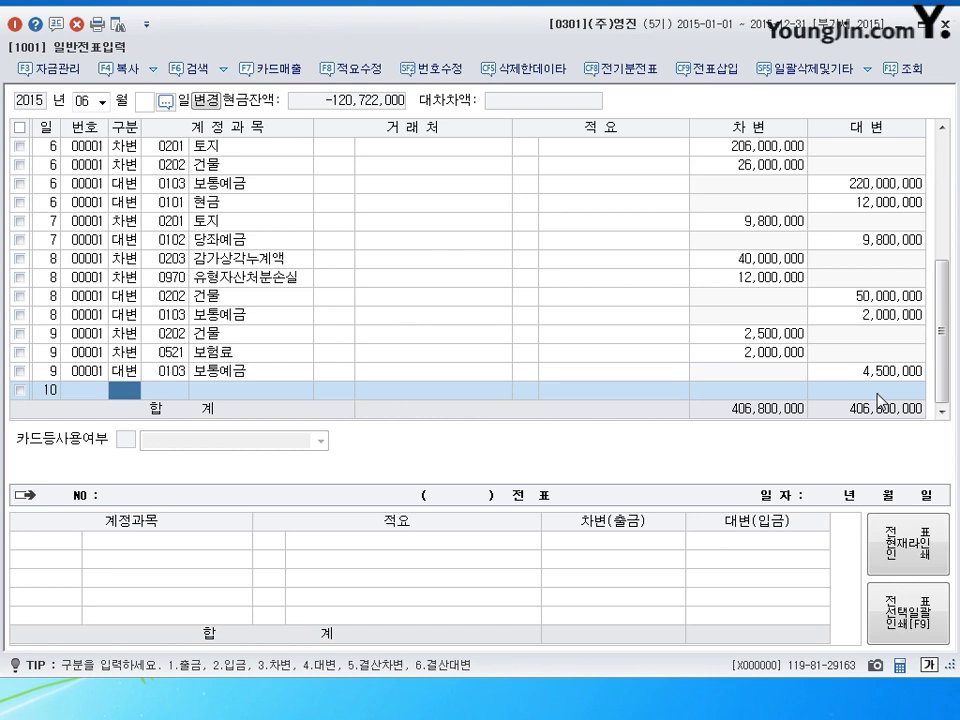
text(3208)
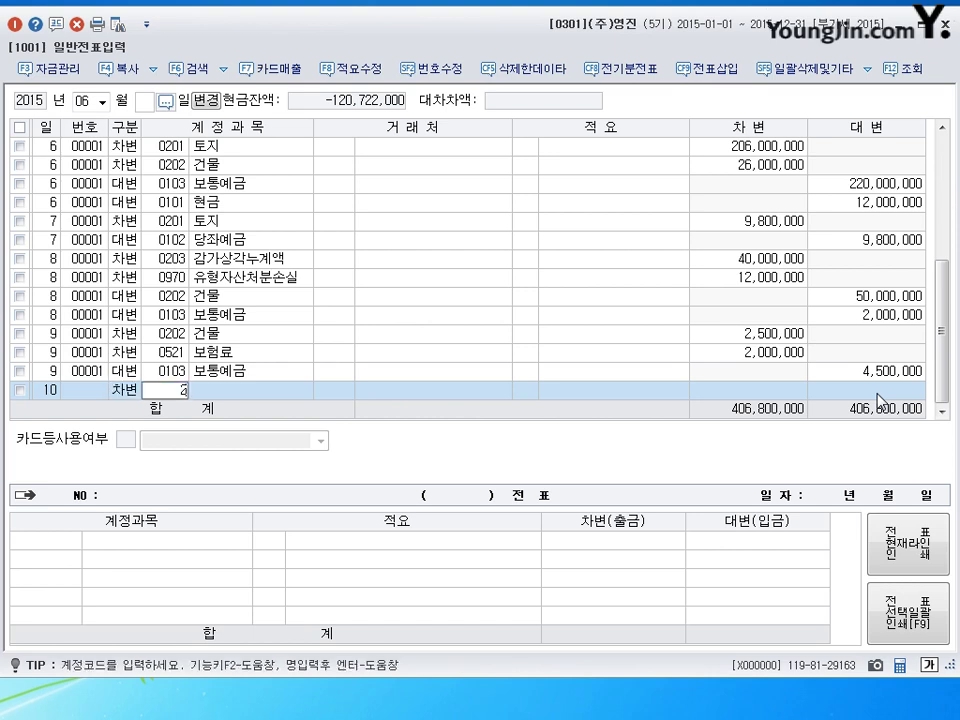
key(Return)
key(Return)
key(Return)
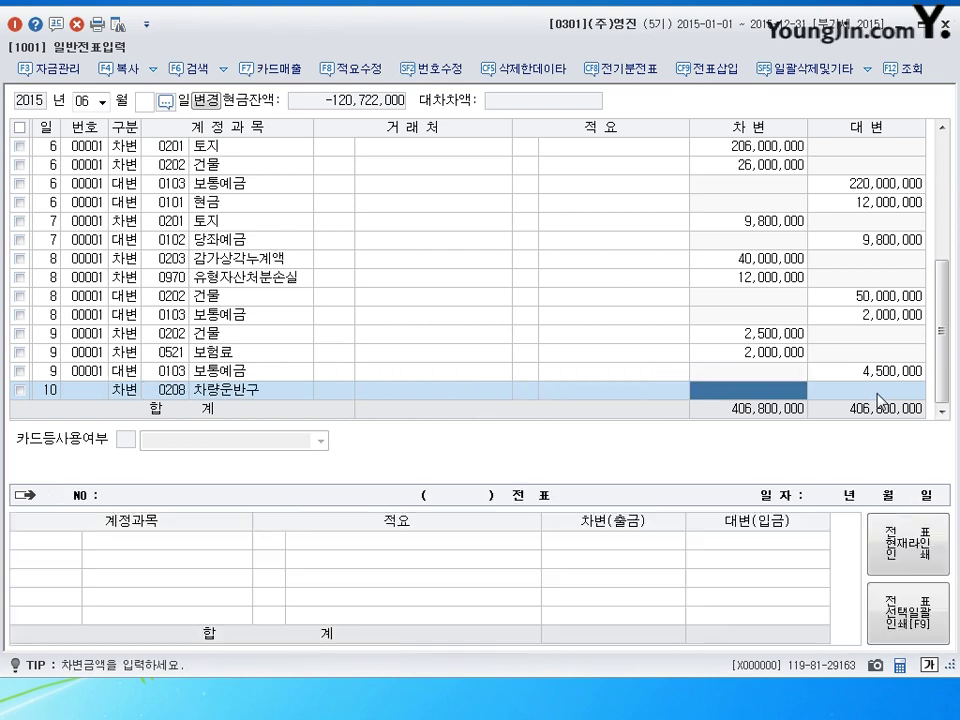
text(2,050,000)
key(Return)
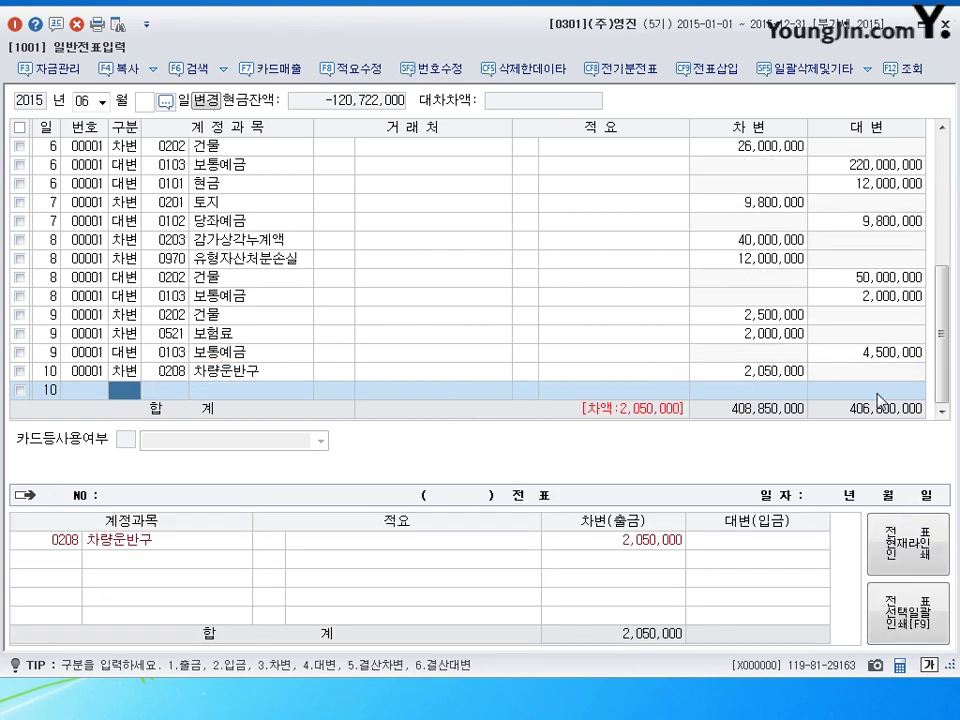
Add a second June 10 debit line for account 0107 단기매매증권 with an amount of 300,000
text(4)
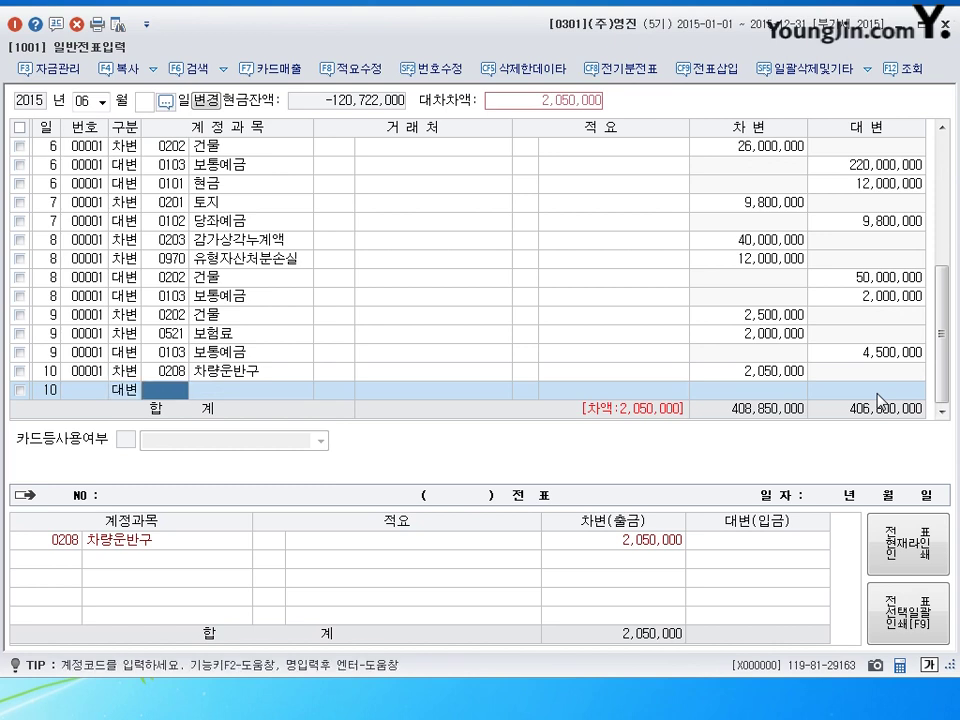
key(Left)
text(3107)
key(Return)
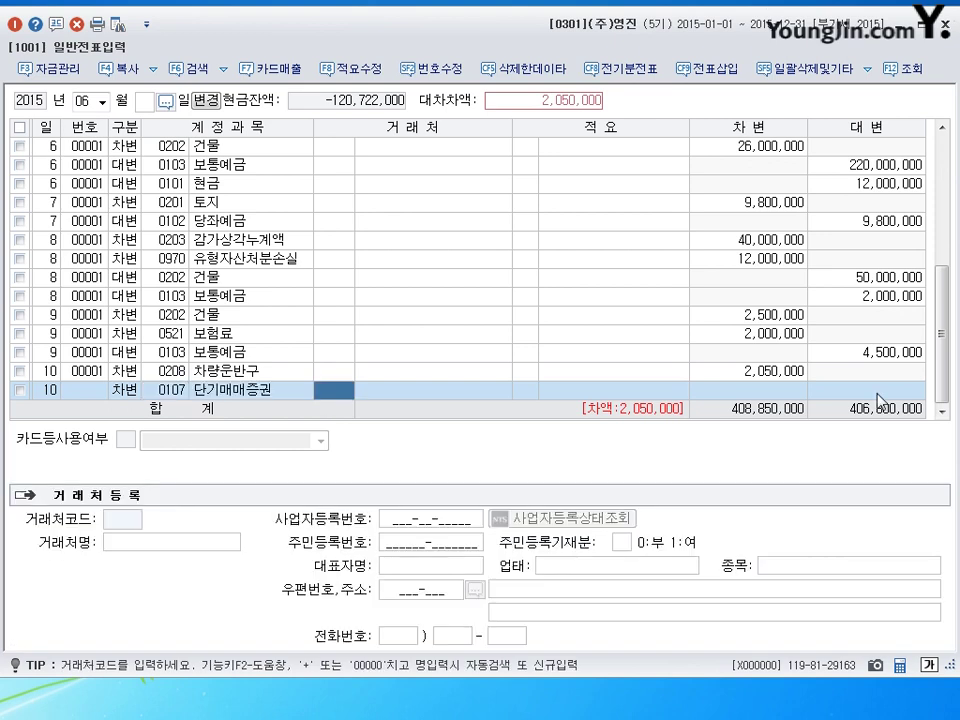
key(Return)
key(Return)
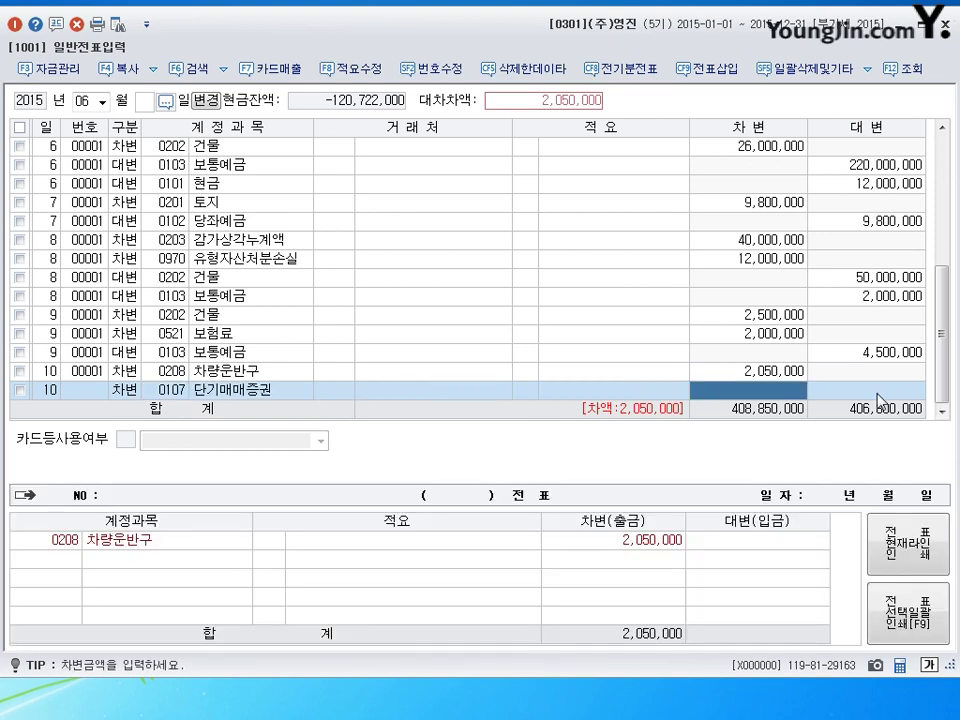
text(3000000)
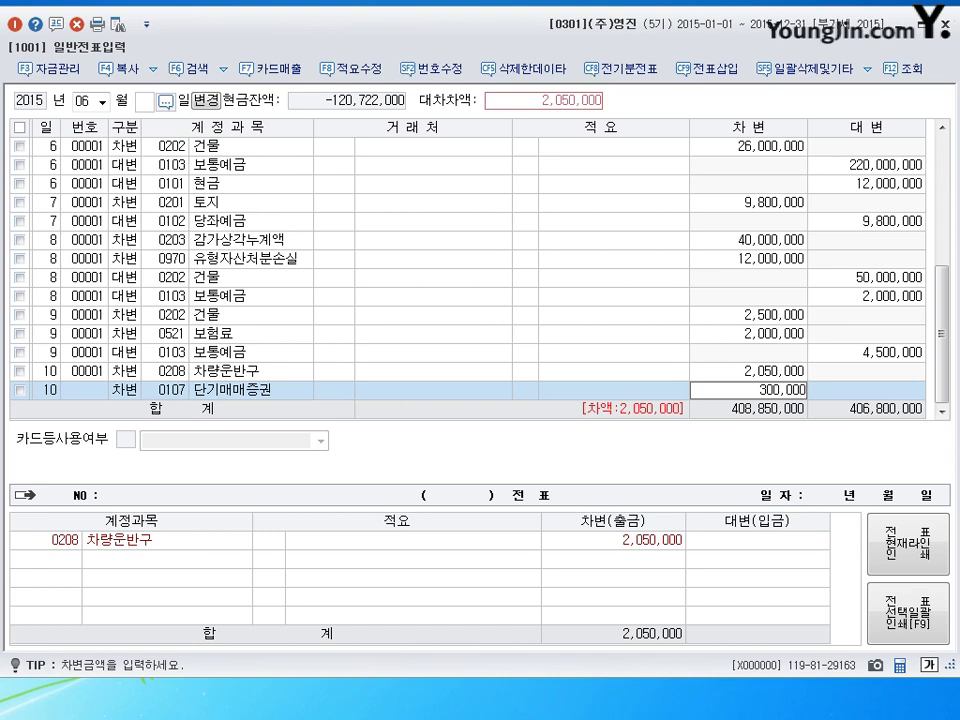
key(Return)
Complete the June 10 voucher with a credit line for account 0101 현금 of 2,350,000
text(4)
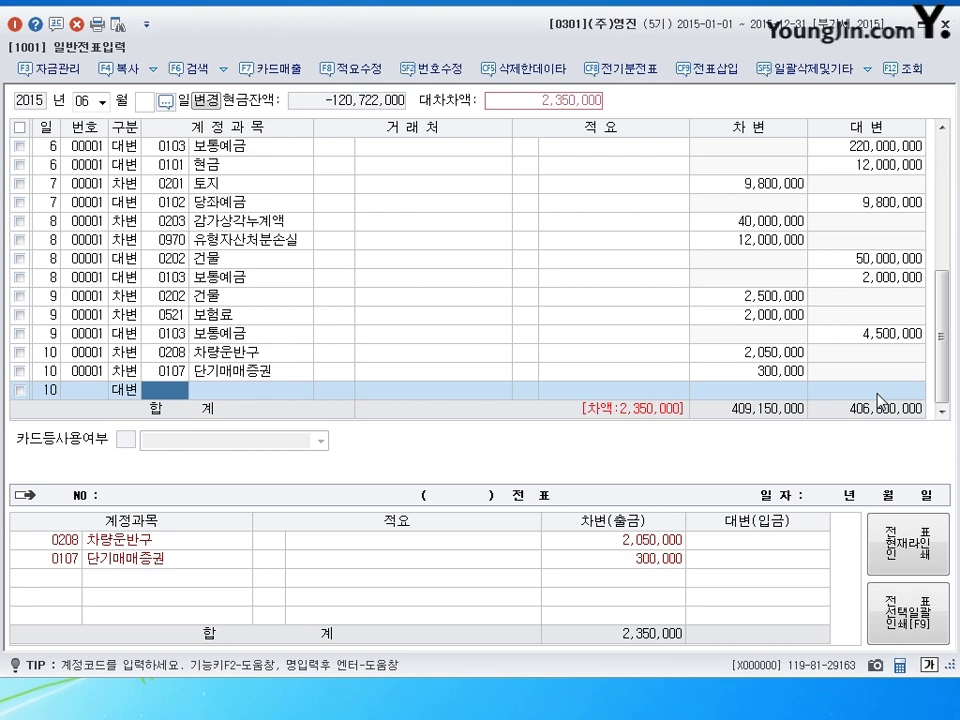
text(101)
key(Return)
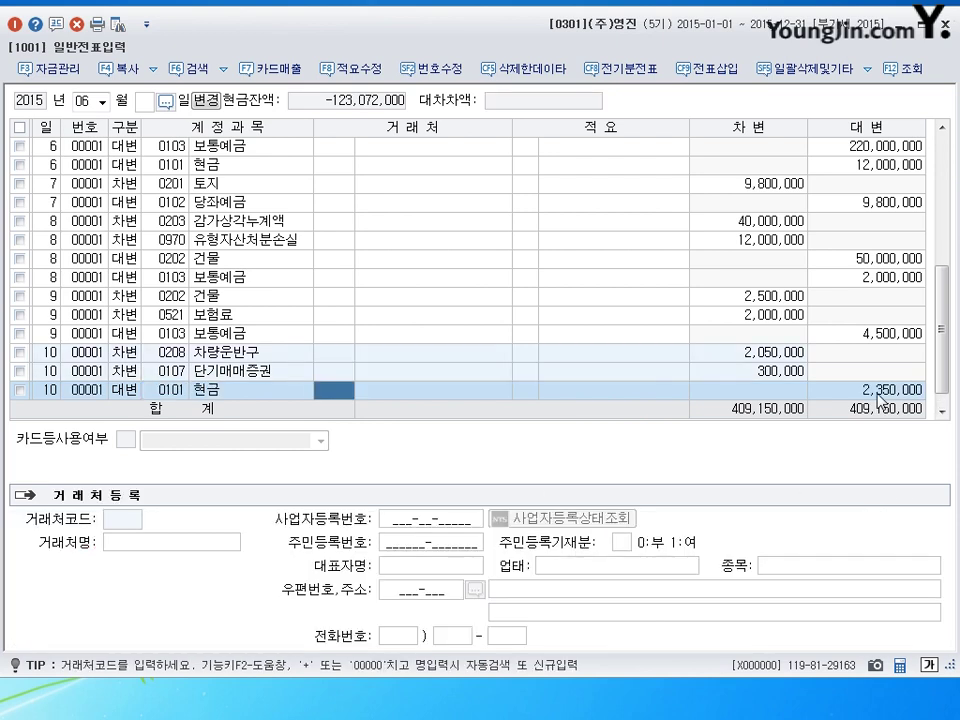
key(Return)
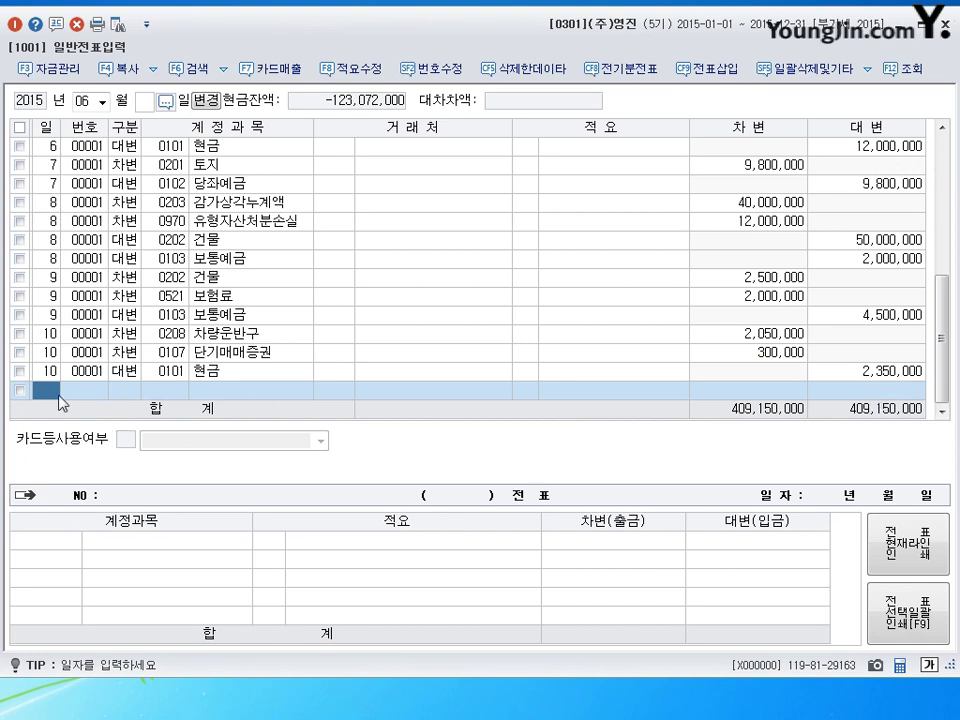
Enter a June 11 debit line for account 0201 토지 with an amount of 155,000,000 and no vendor
text(11)
key(Return)
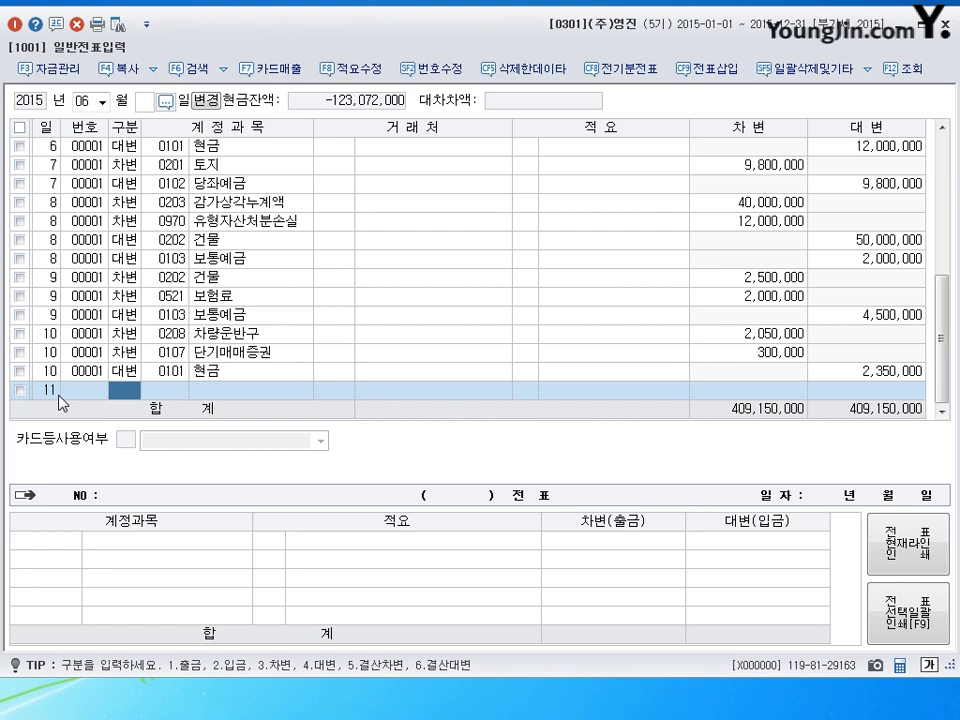
text(3201)
key(Return)
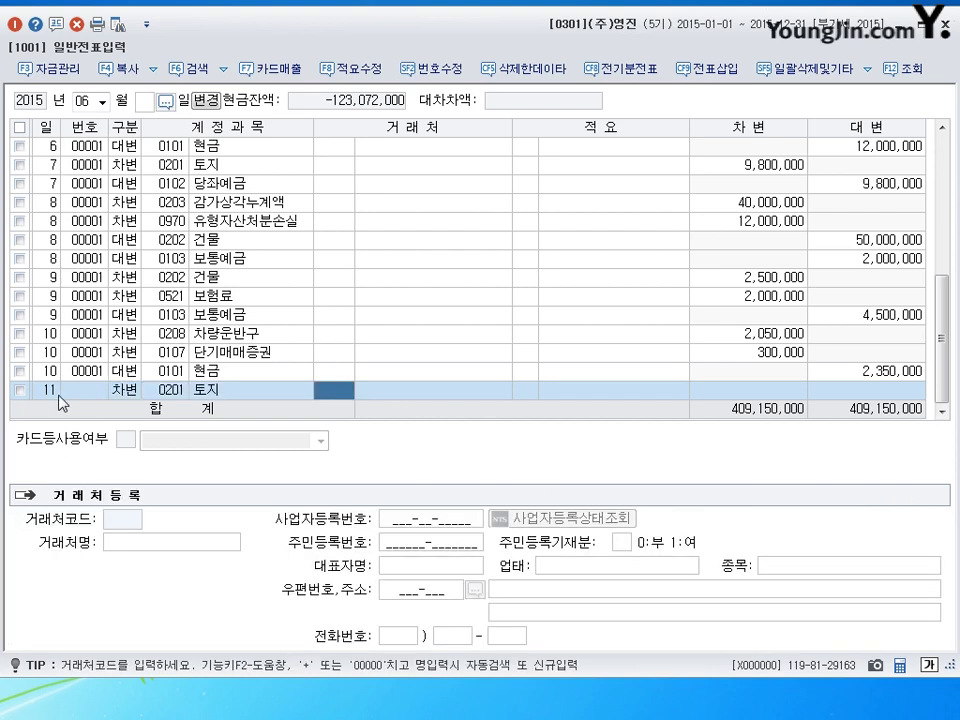
key(Return)
key(Return)
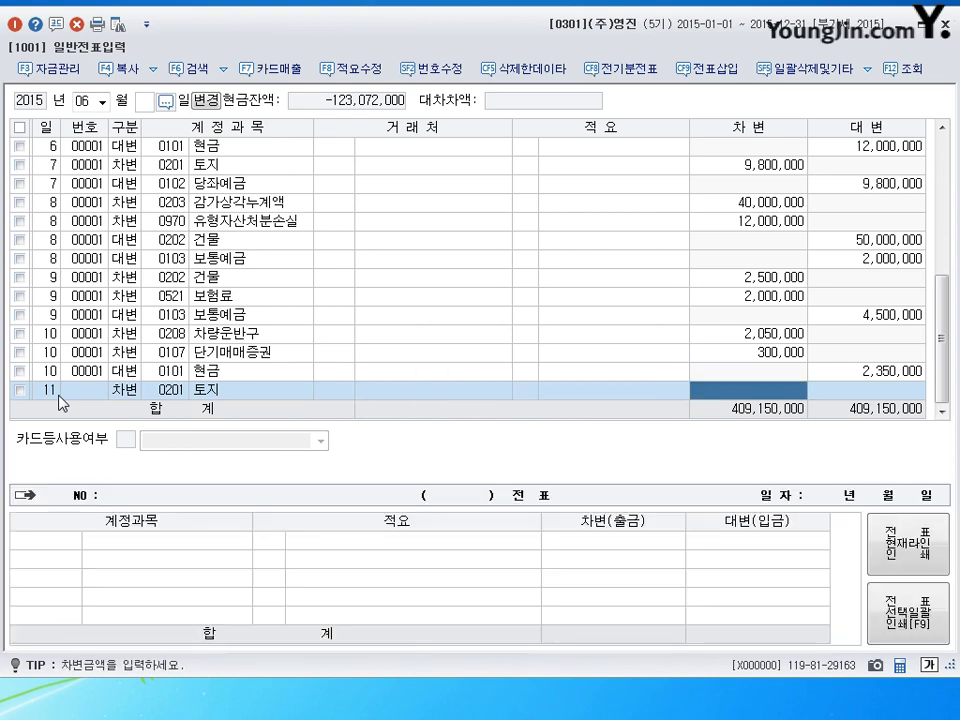
text(155000000)
key(Return)
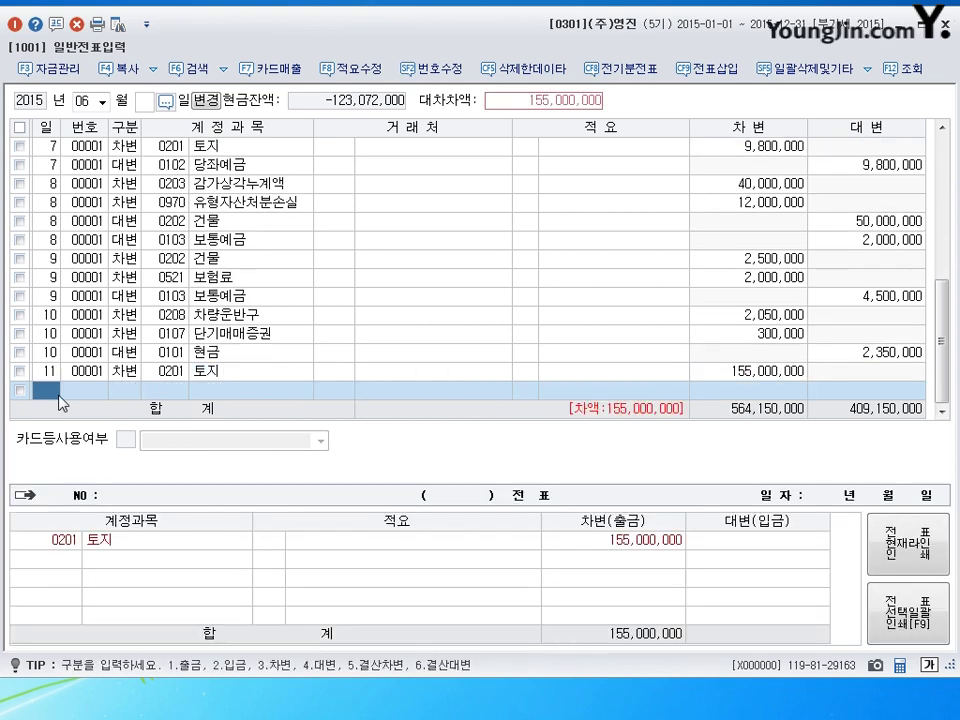
Add a June 11 credit line for account 0917 자산수증이익 with an amount of 150,000,000
key(Return)
text(4)
key(Return)
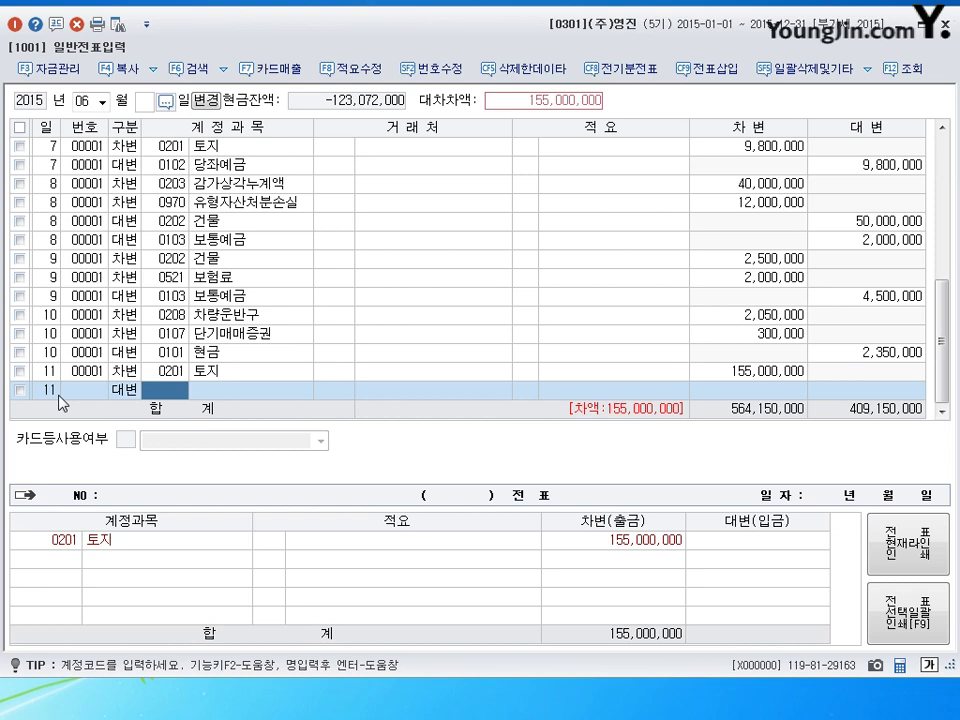
text(917)
key(Return)
key(Return)
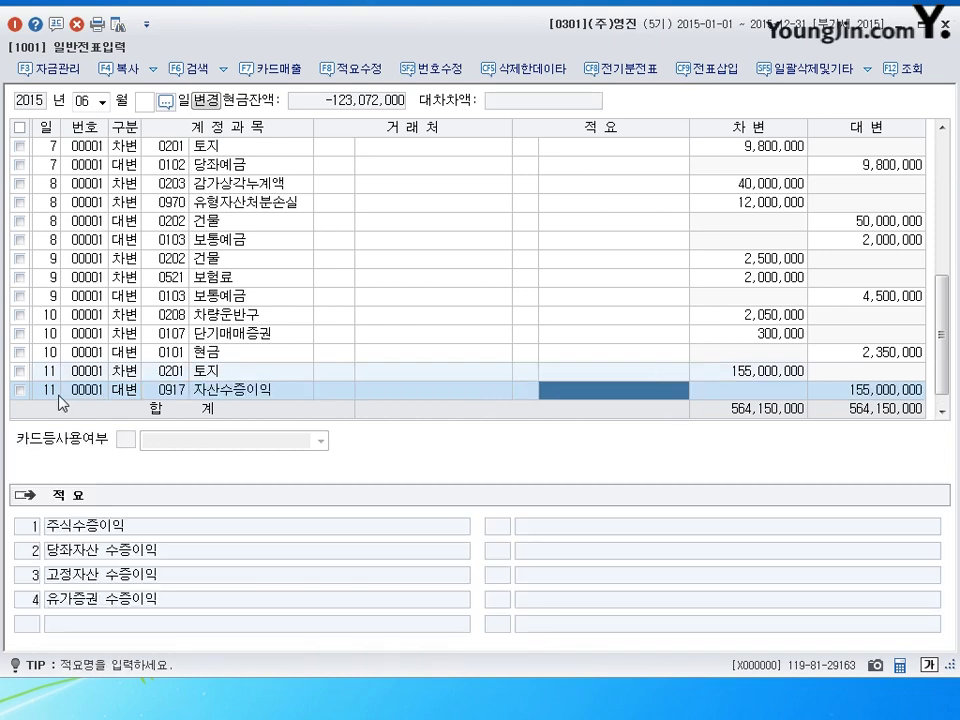
key(Return)
text(150000000)
key(Return)
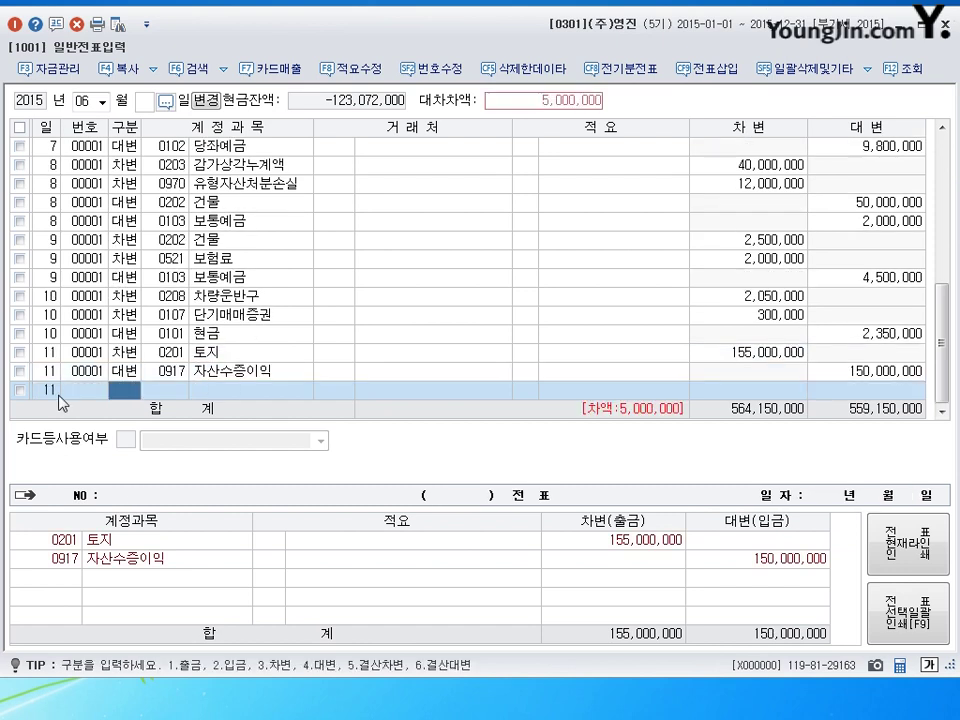
Complete the June 11 voucher with a credit line for account 0102 당좌예금 of 5,000,000
text(4)
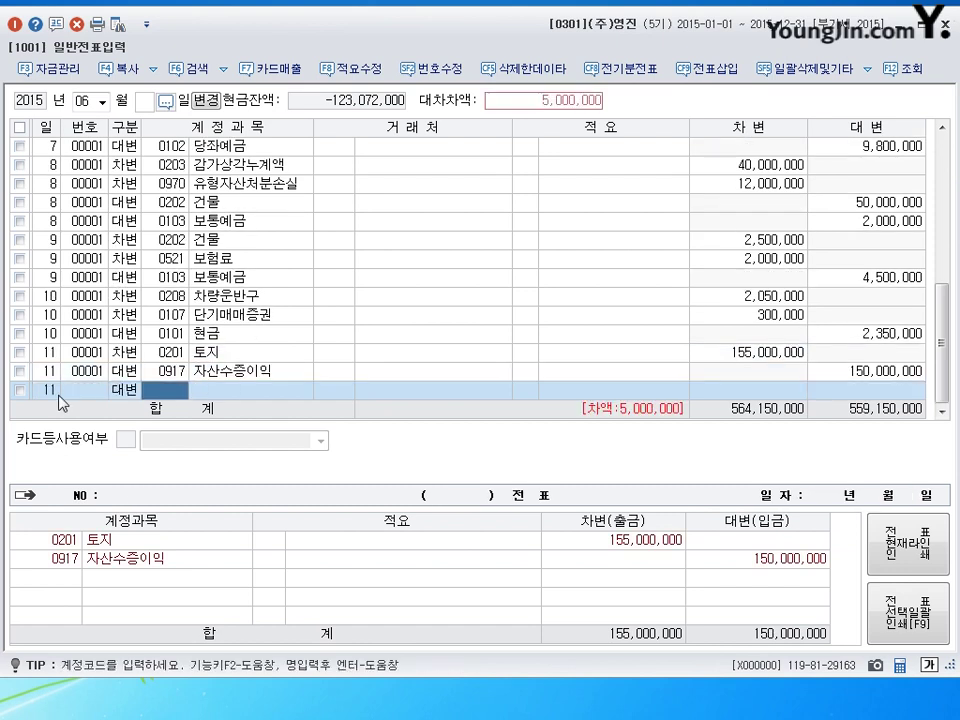
text(102)
key(Return)
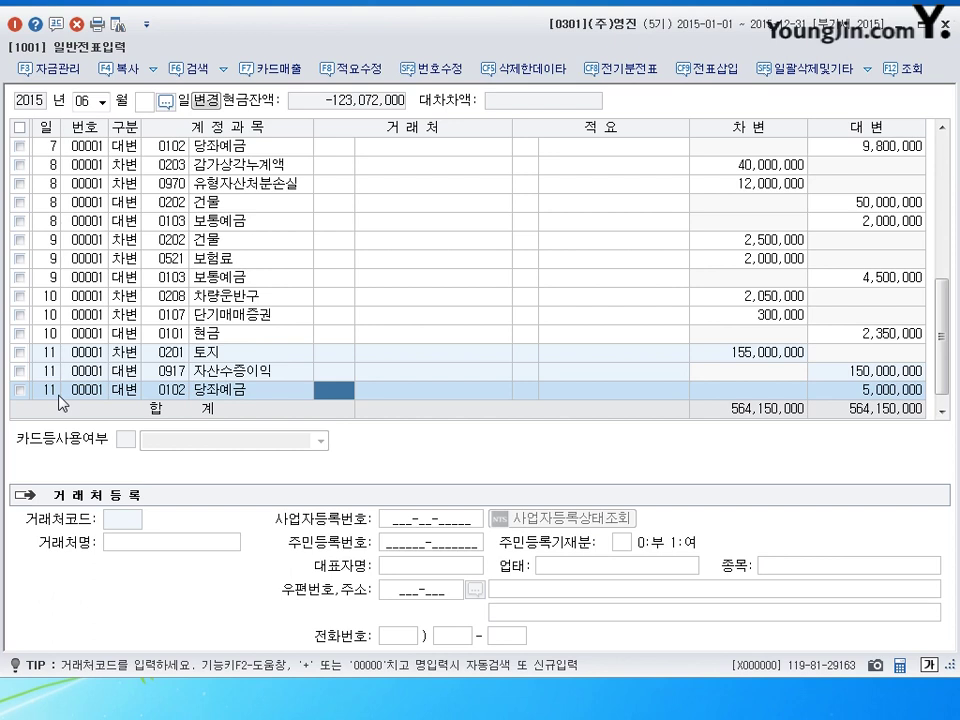
key(Return)
Enter a June 12 debit line for account 0206 기계장치 with an amount of 15,000,000 and no vendor
text(12)
key(Return)
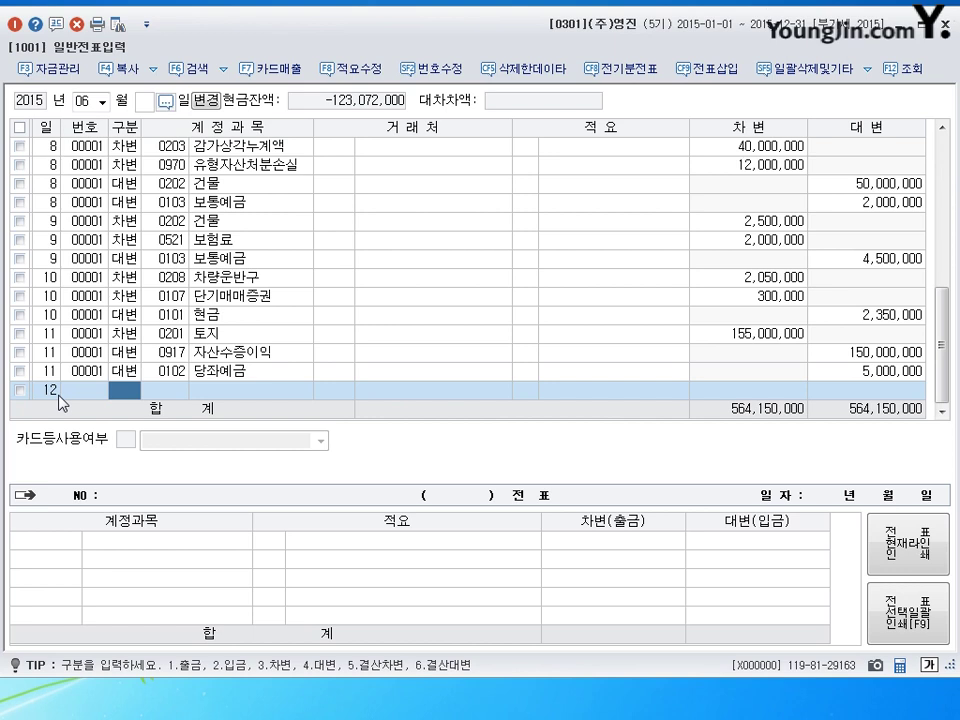
text(3)
key(Return)
text(206)
key(Return)
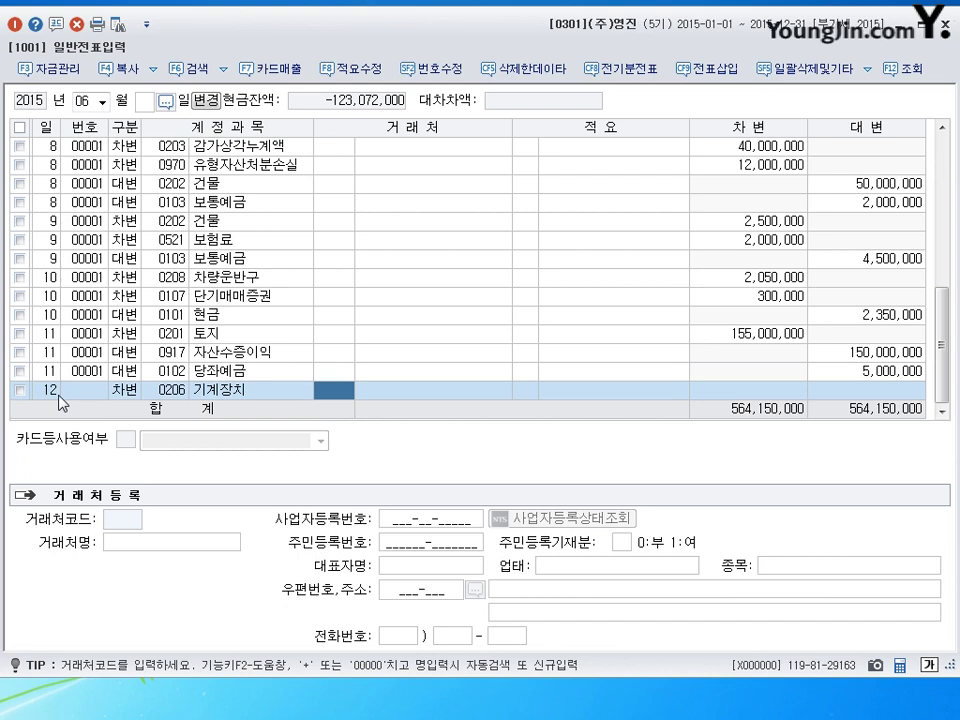
key(Return)
key(Return)
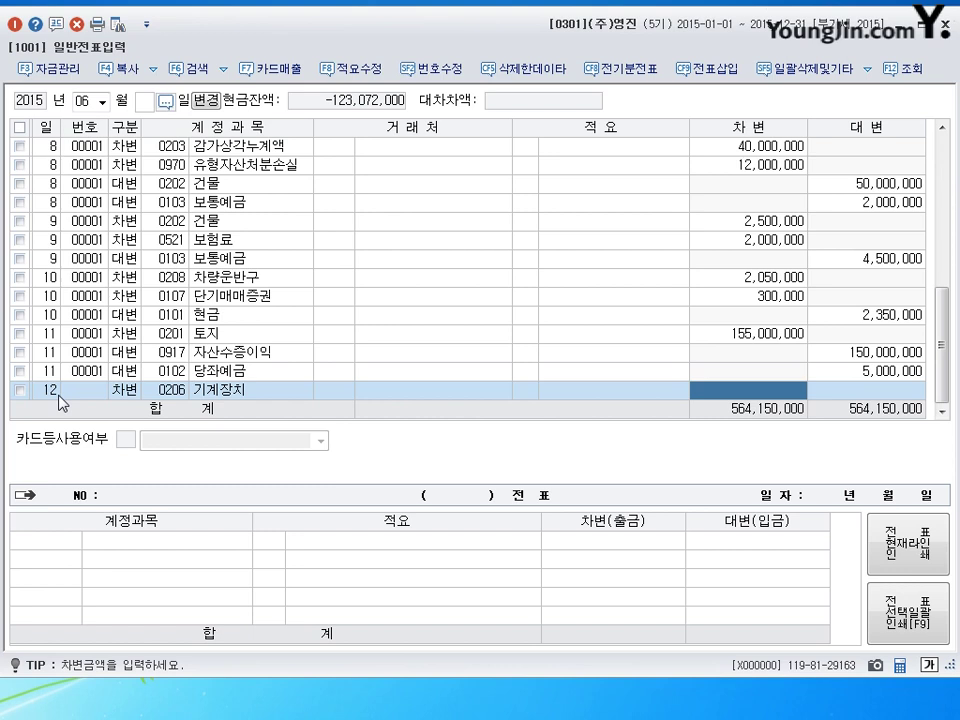
text(15)
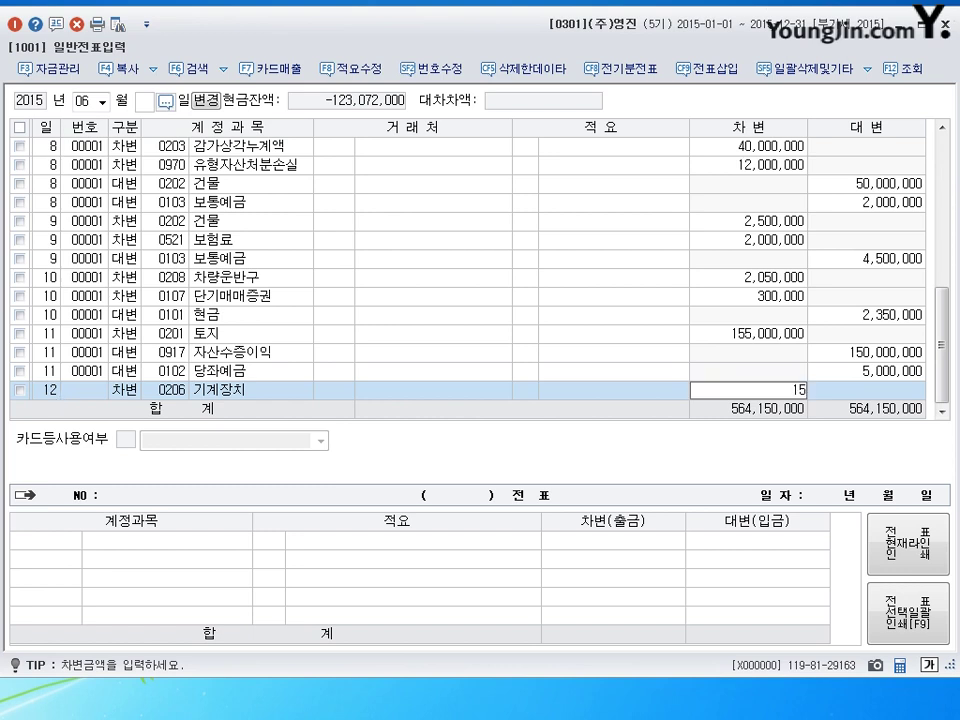
text(,000,000)
key(Return)
Add a June 12 debit line for account 0207 감가상각누계액 with no vendor and an amount of 15,000,000
text(3)
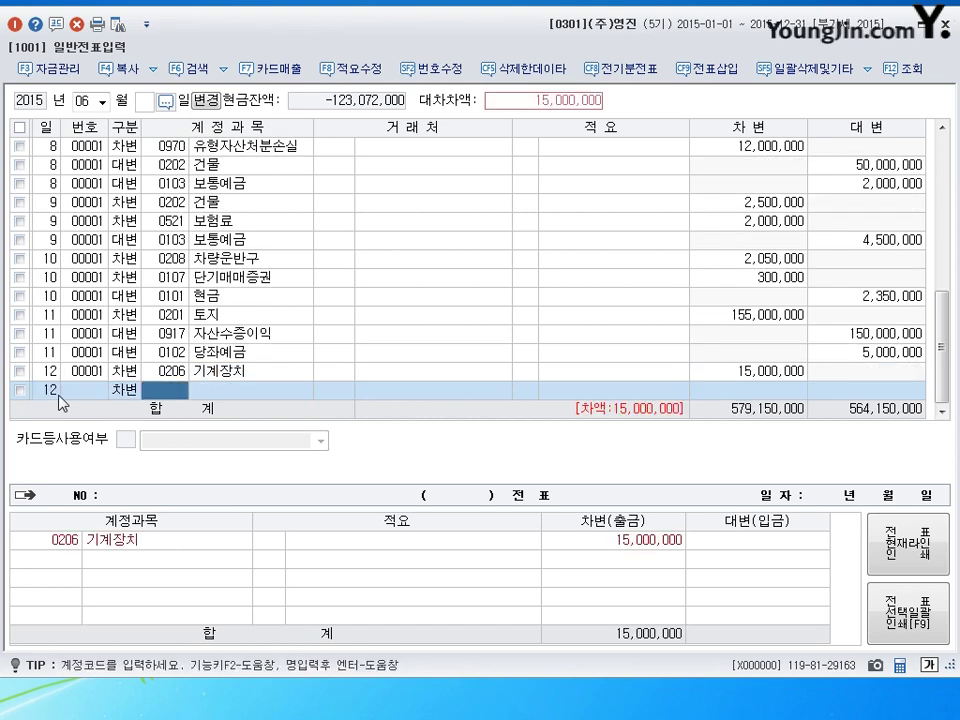
text(0207)
key(Return)
key(Return)
key(Return)
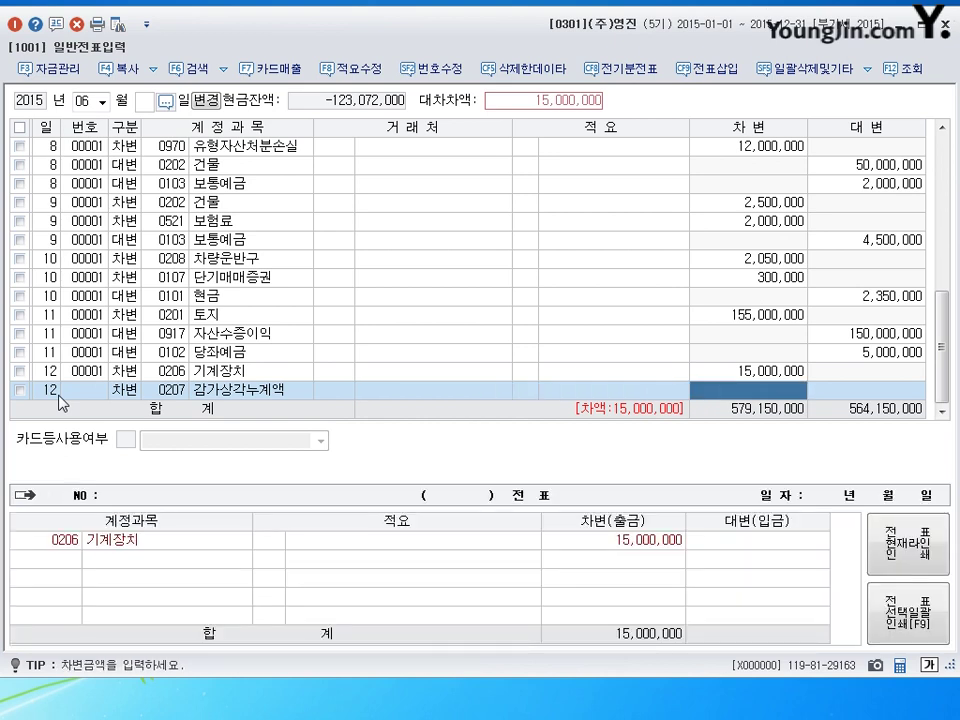
text(15000000)
key(Return)
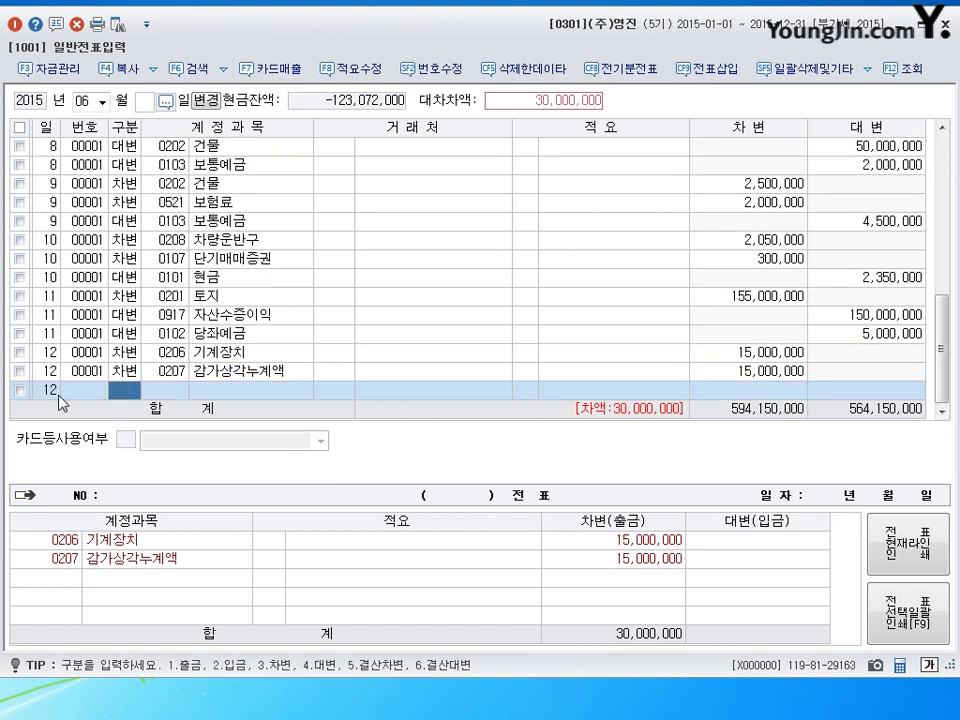
Complete the June 12 voucher with a credit line for account 0206 기계장치 of 30,000,000
text(40206)
key(Return)
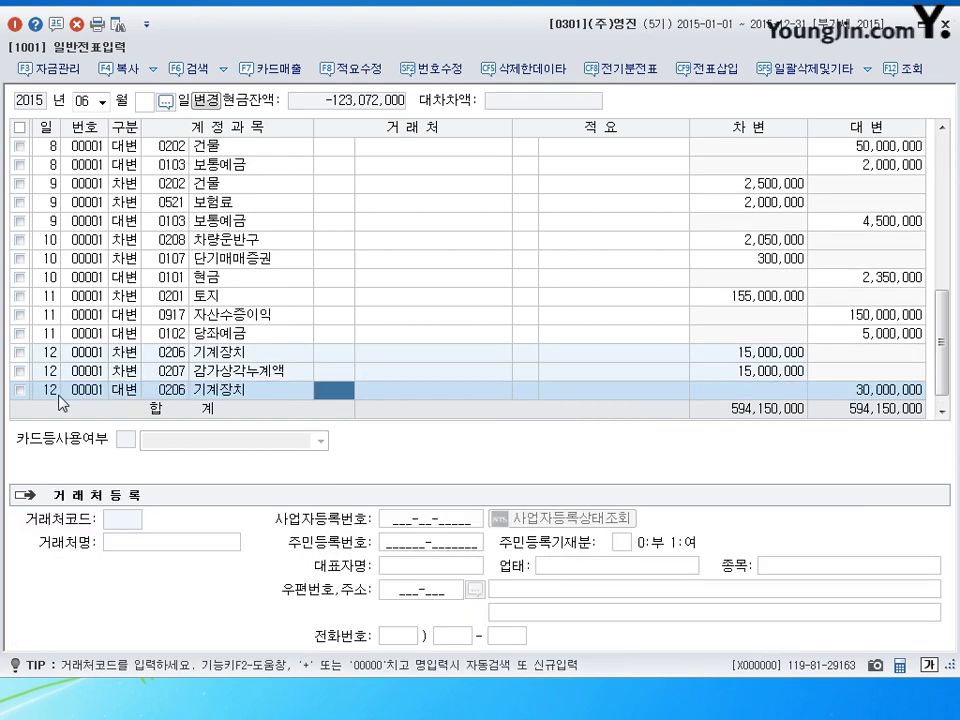
key(Return)
key(Return)
key(Return)
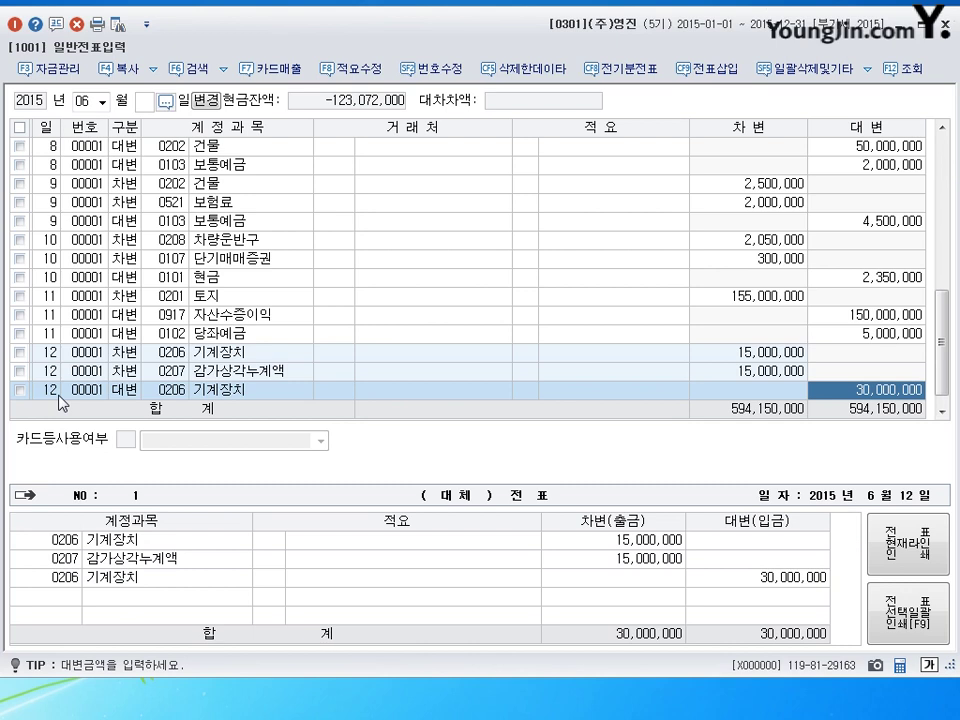
key(Return)
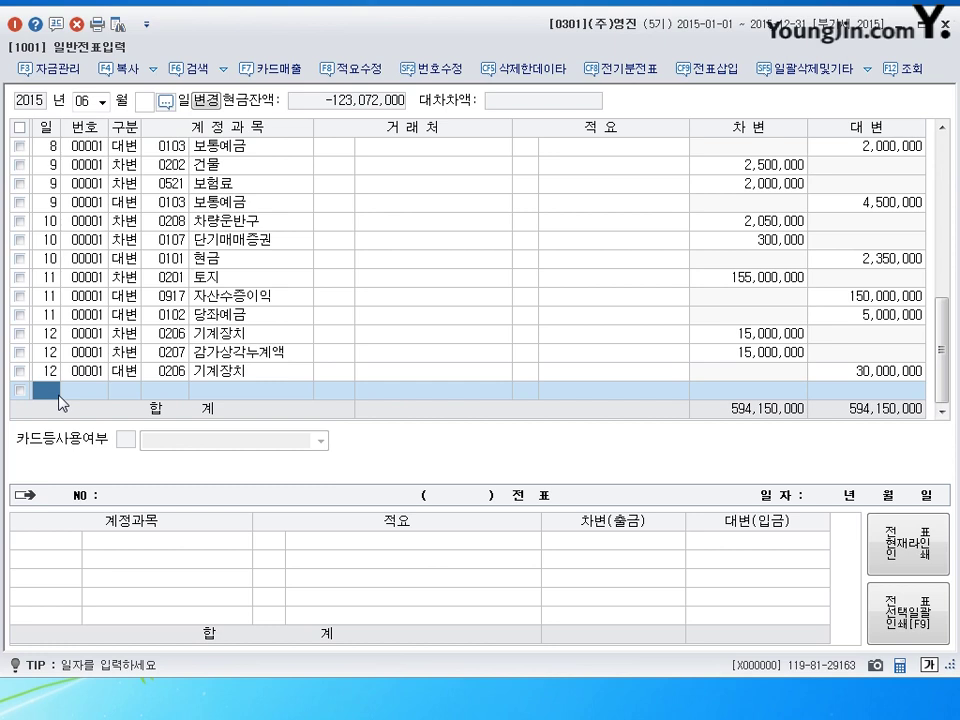
Enter a June 13 debit line for account 0820 수선비 with an amount of 300,000 and no vendor
text(13)
key(Return)
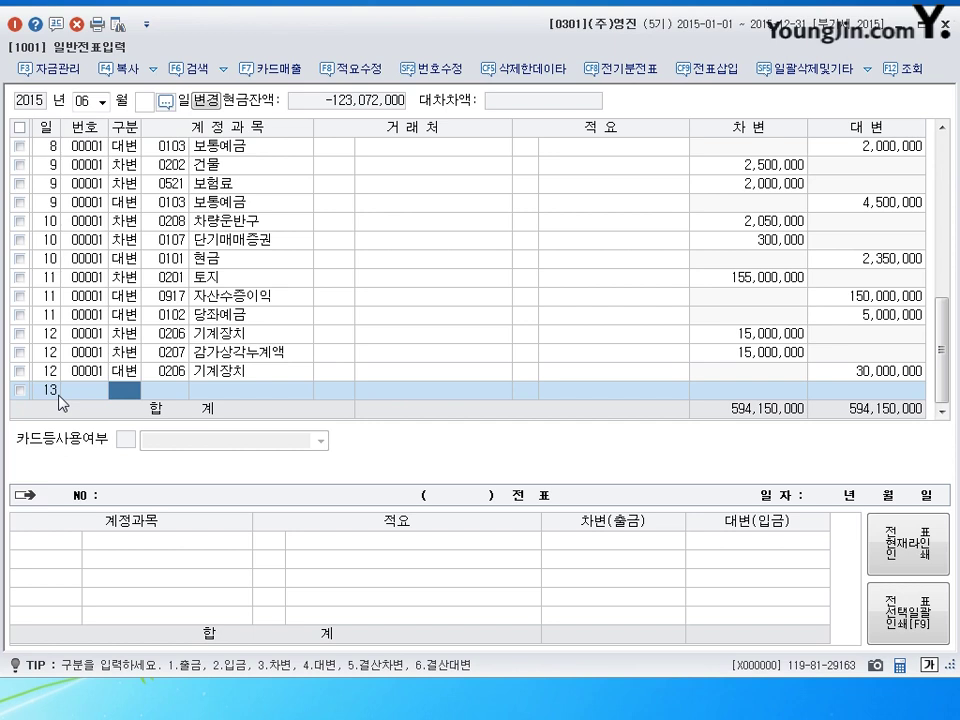
text(3)
key(Return)
text(820)
key(Return)
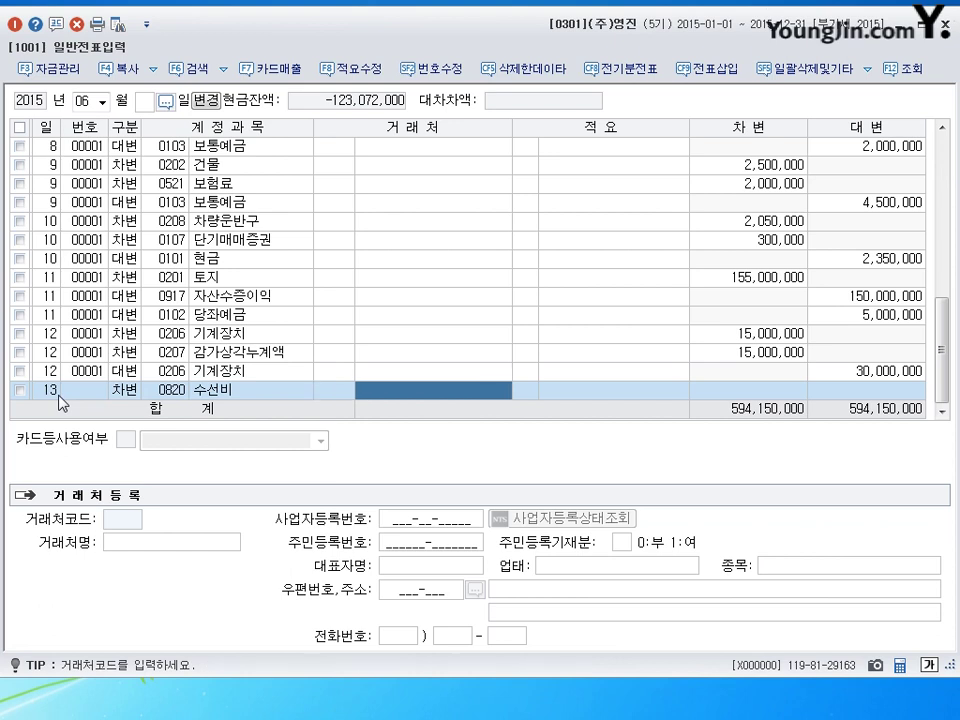
key(Return)
key(Return)
text(3000000)
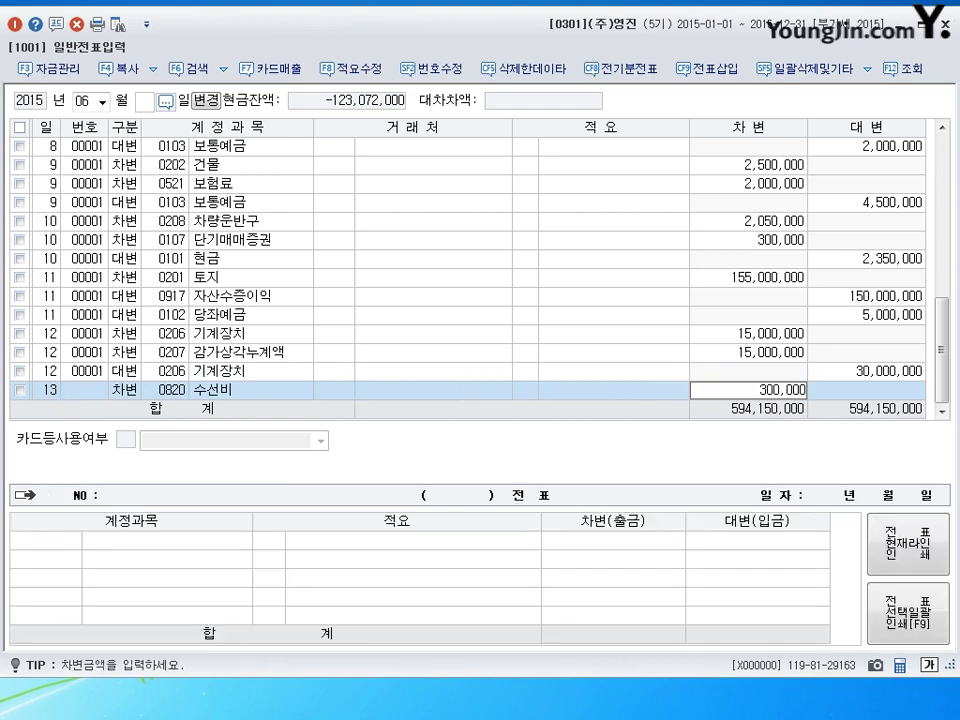
key(Return)
Complete the June 13 voucher with a credit line for account 0103 보통예금 of 300,000
key(Return)
text(4)
key(Return)
text(103)
key(Return)
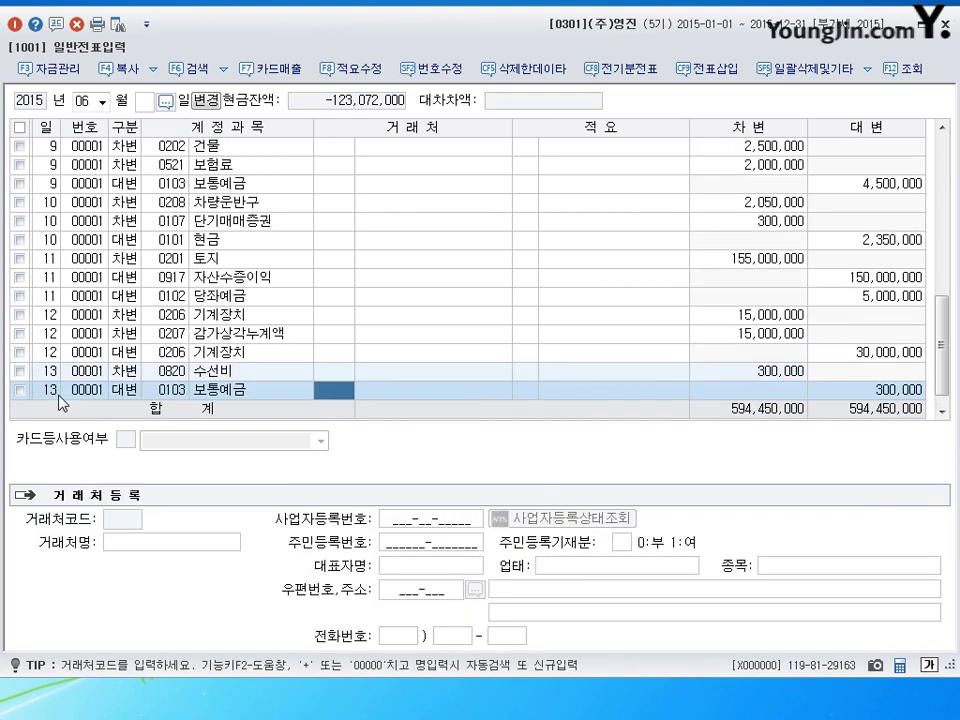
key(Return)
key(Return)
key(Return)
Enter a June 14 cash payment (출금) line for account 0522 차량유지비 with an amount of 35,000 and no vendor
text(14)
key(Return)
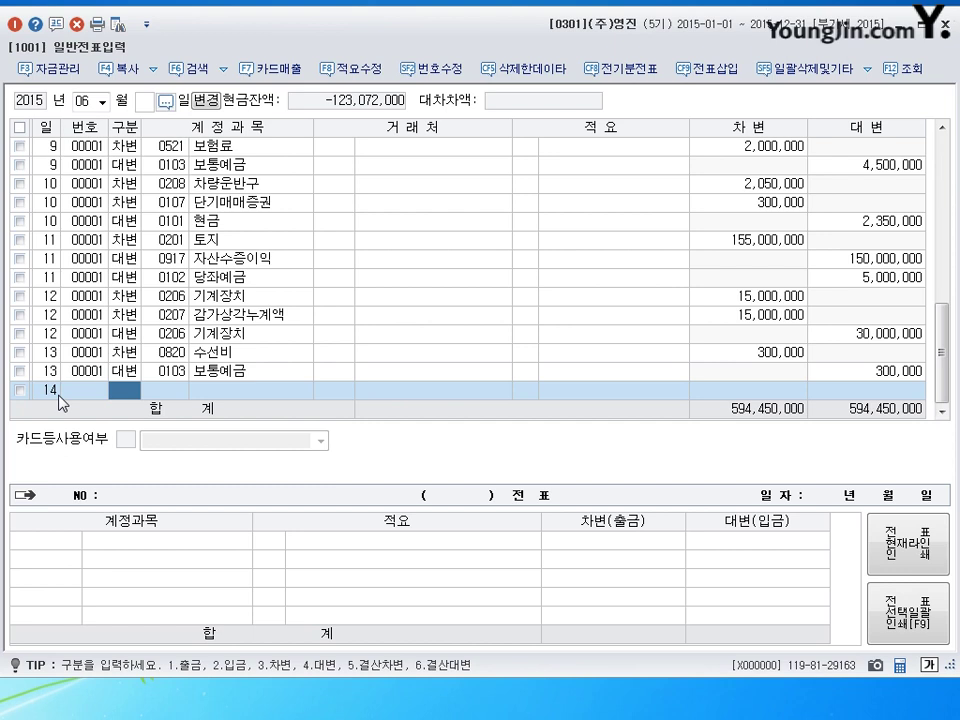
text(3)
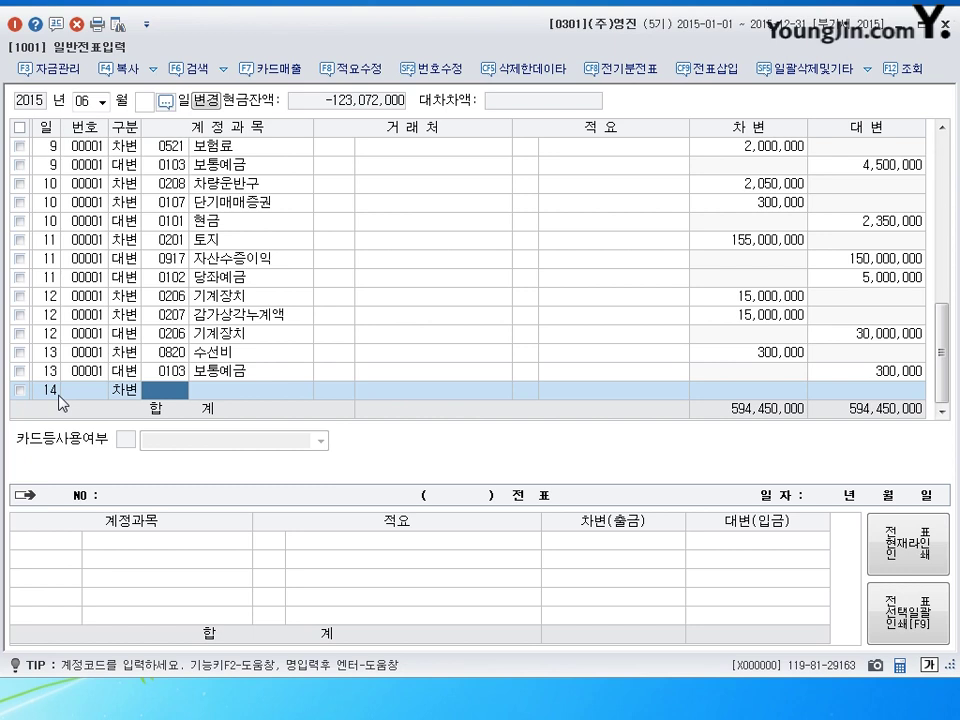
key(Left)
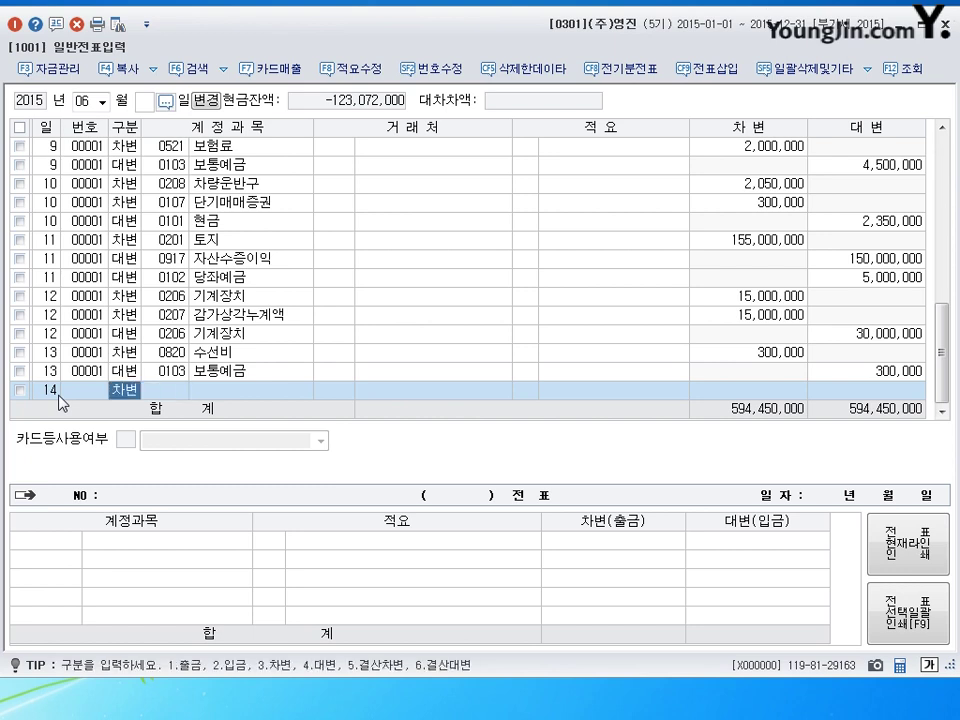
text(1)
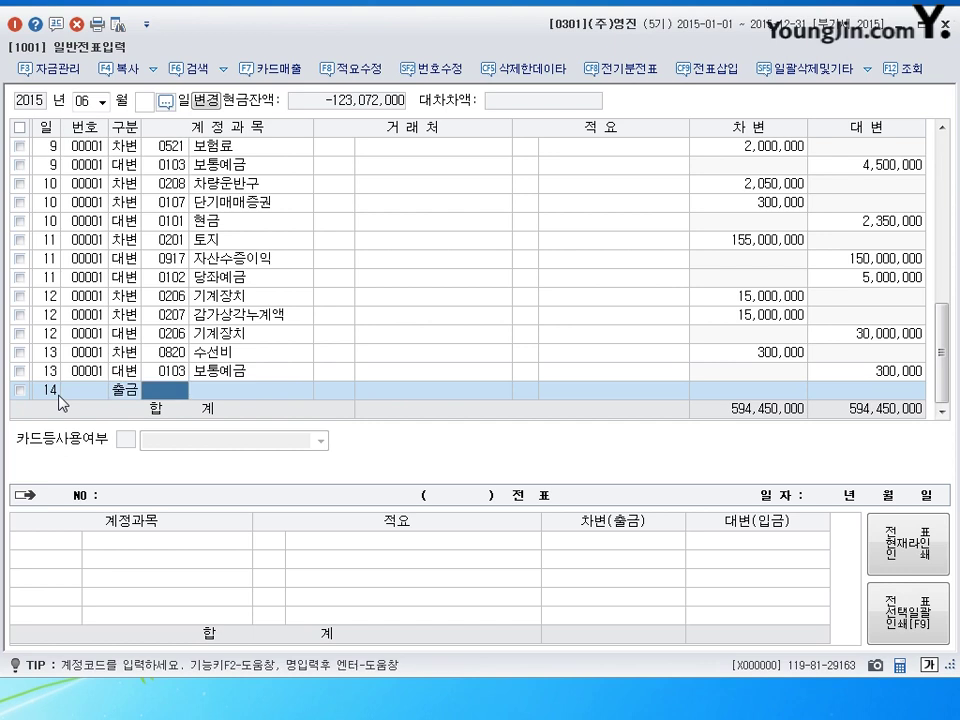
text(0522)
key(Return)
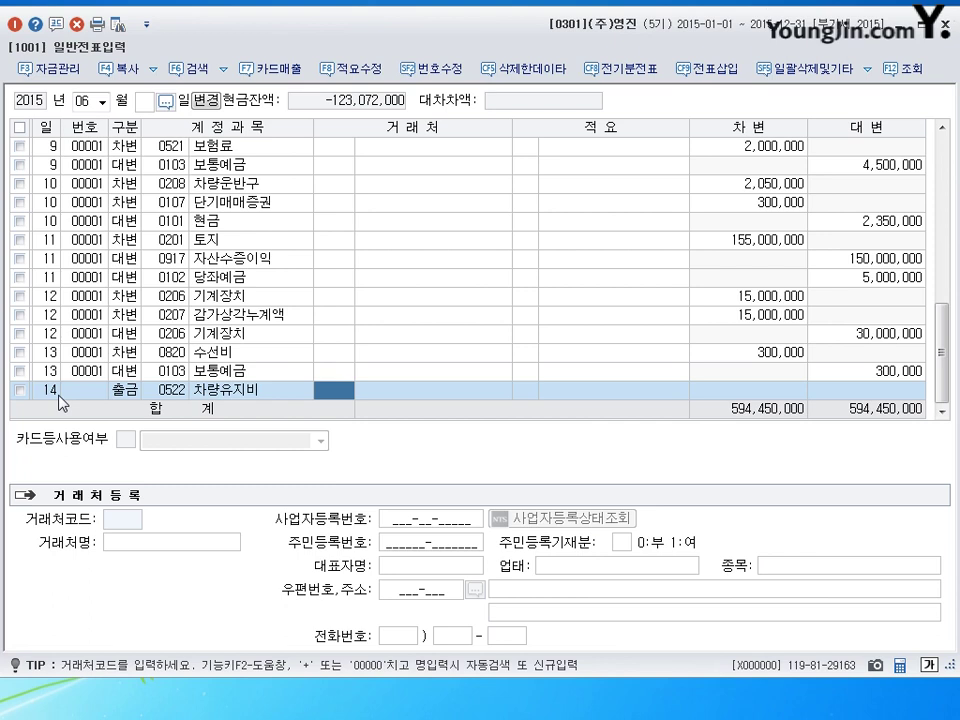
key(Left)
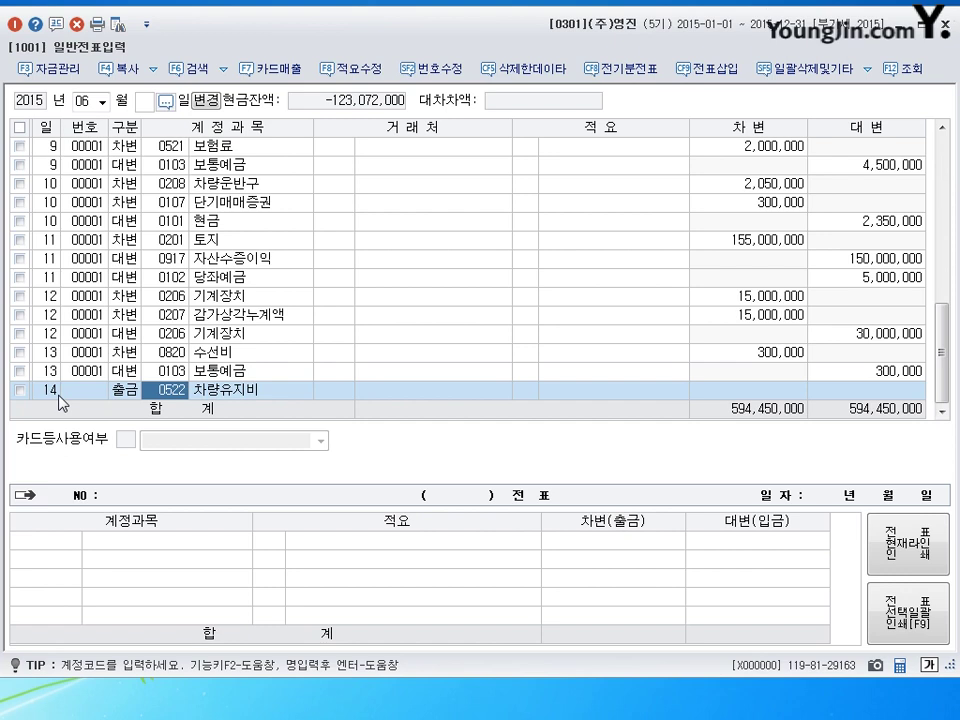
key(Return)
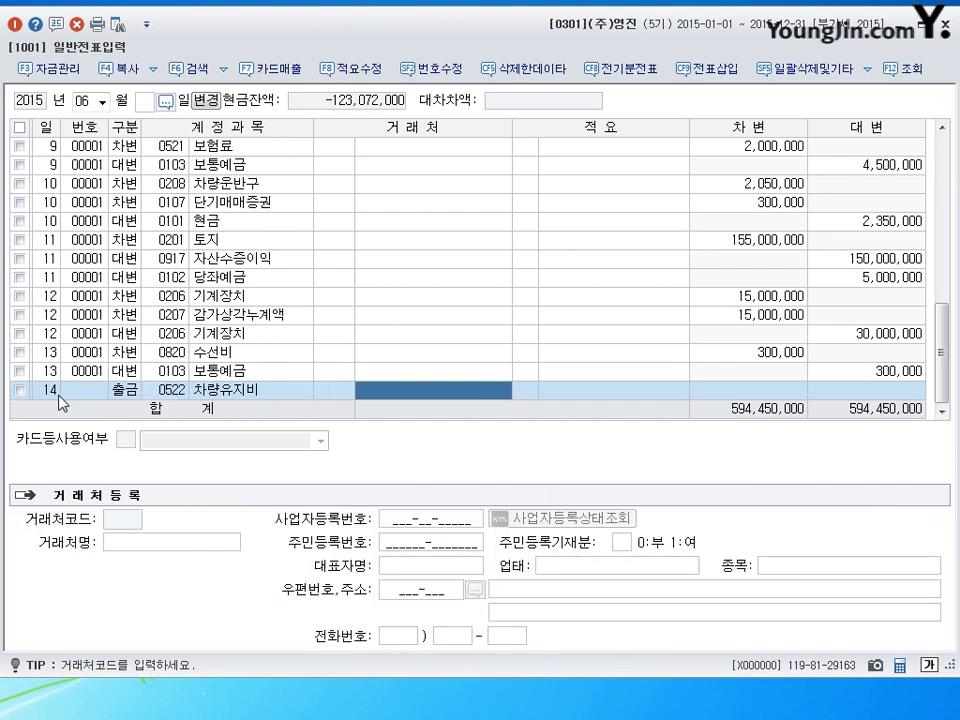
key(Return)
key(Return)
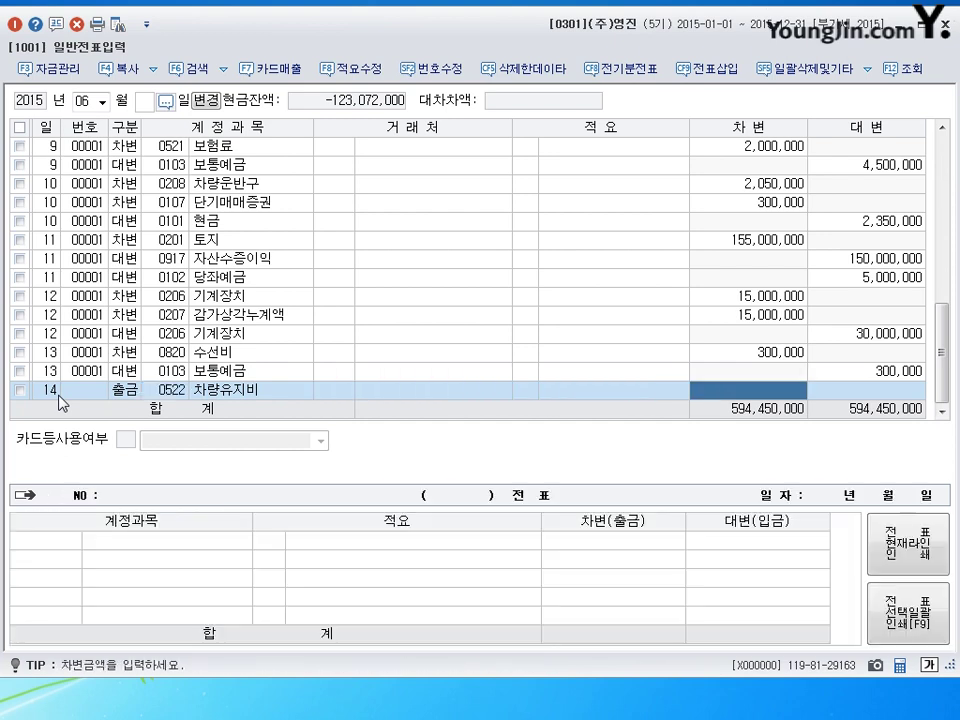
text(350000)
key(Return)
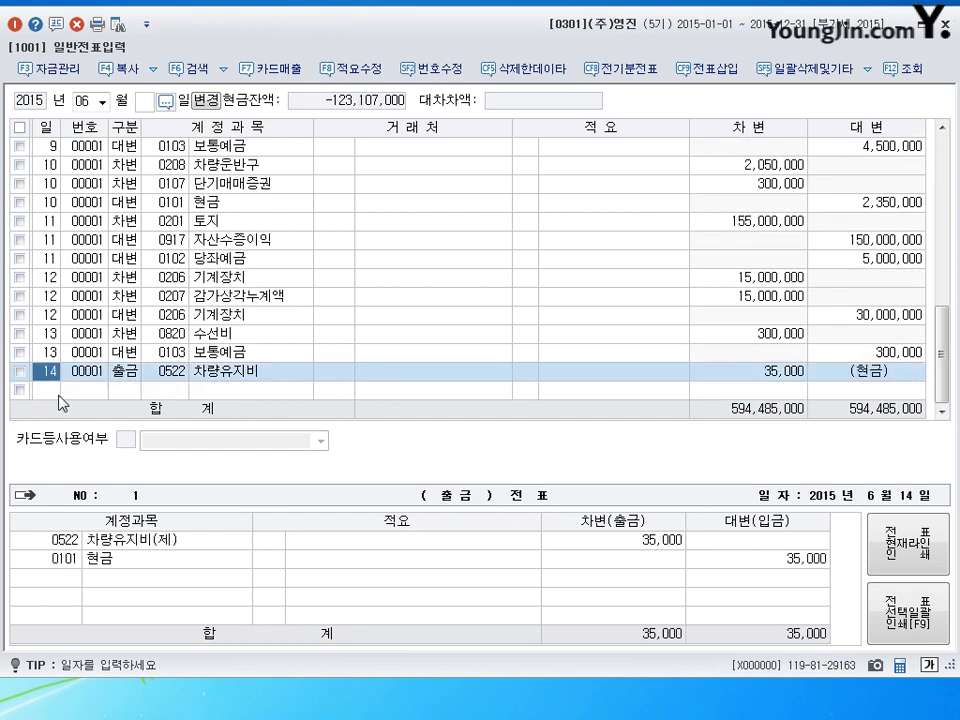
Enter a June 15 debit line for account 0101 현금 with an amount of 15,000,000 and no vendor
key(Down)
text(15)
key(Return)
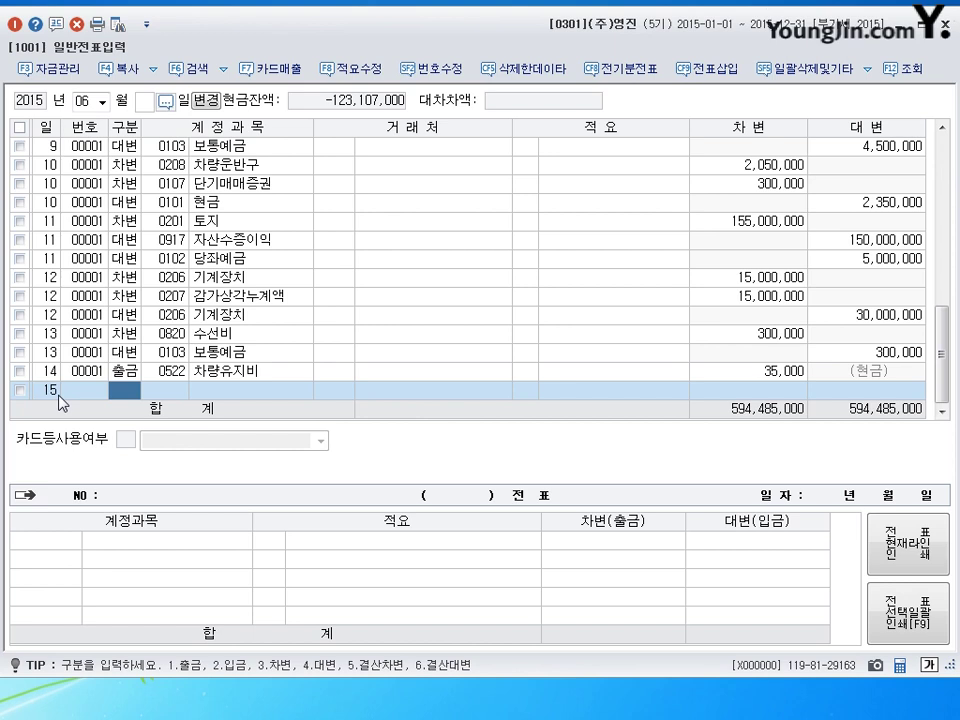
text(3)
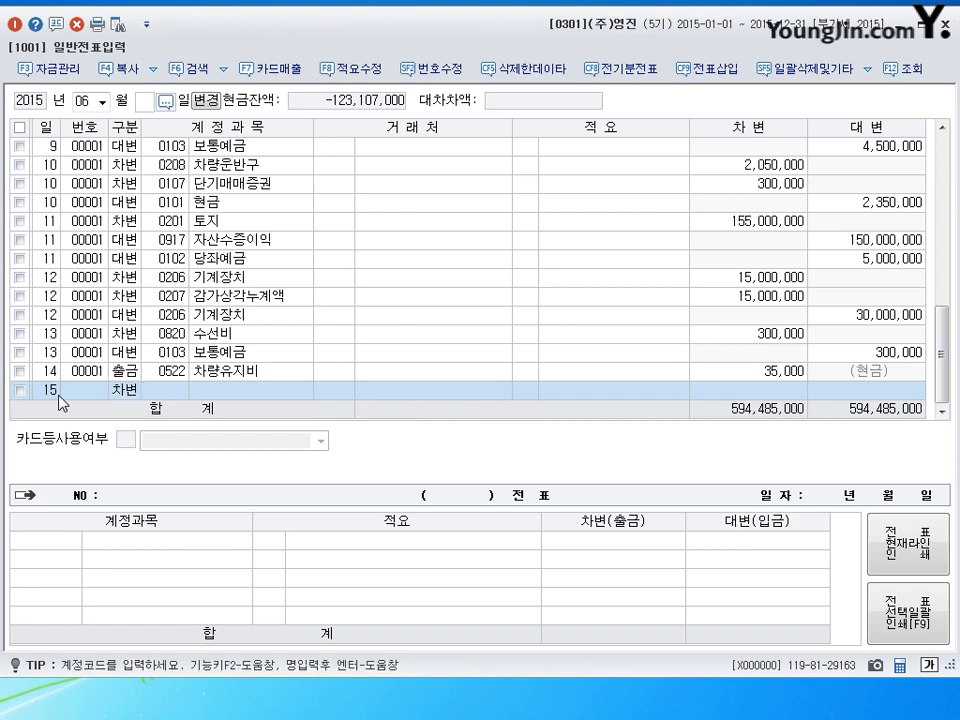
text(103)
key(Return)
key(Left)
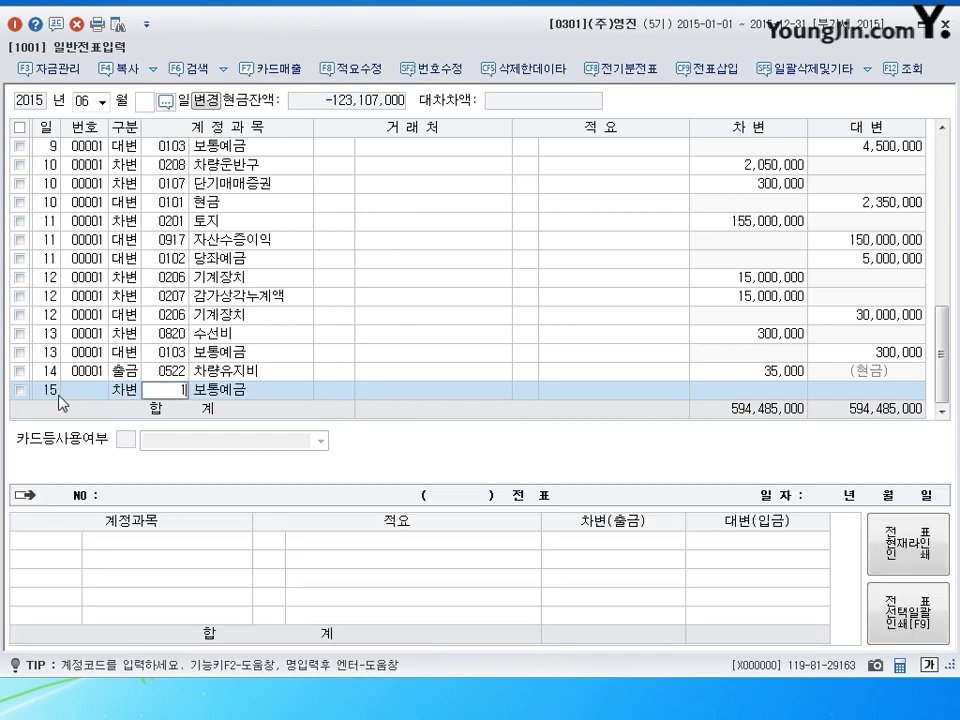
text(101)
key(Return)
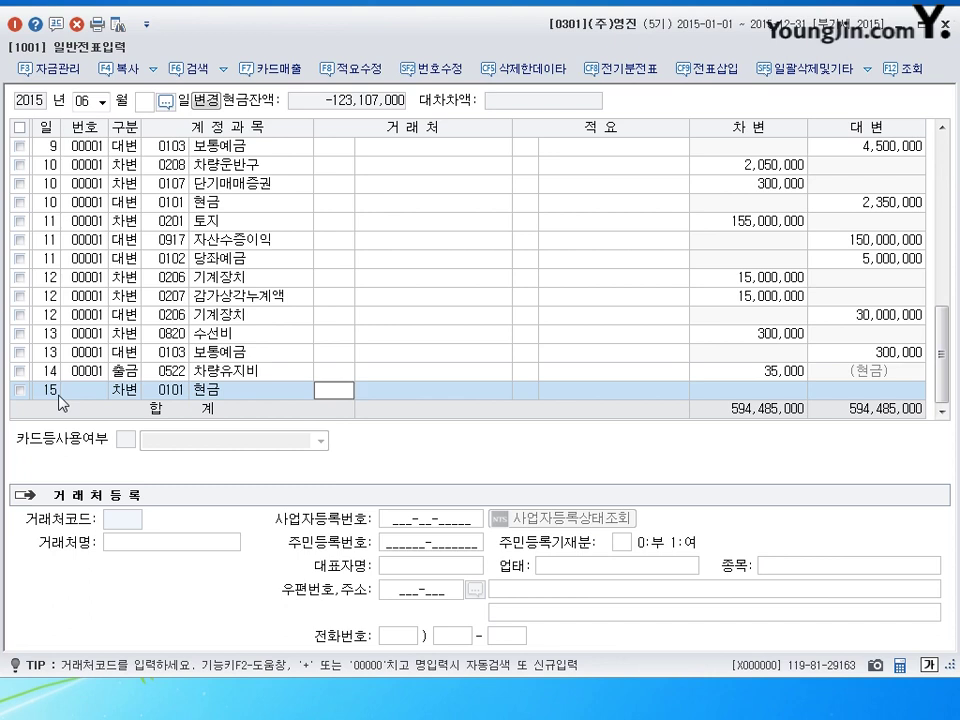
key(Return)
key(Return)
key(Return)
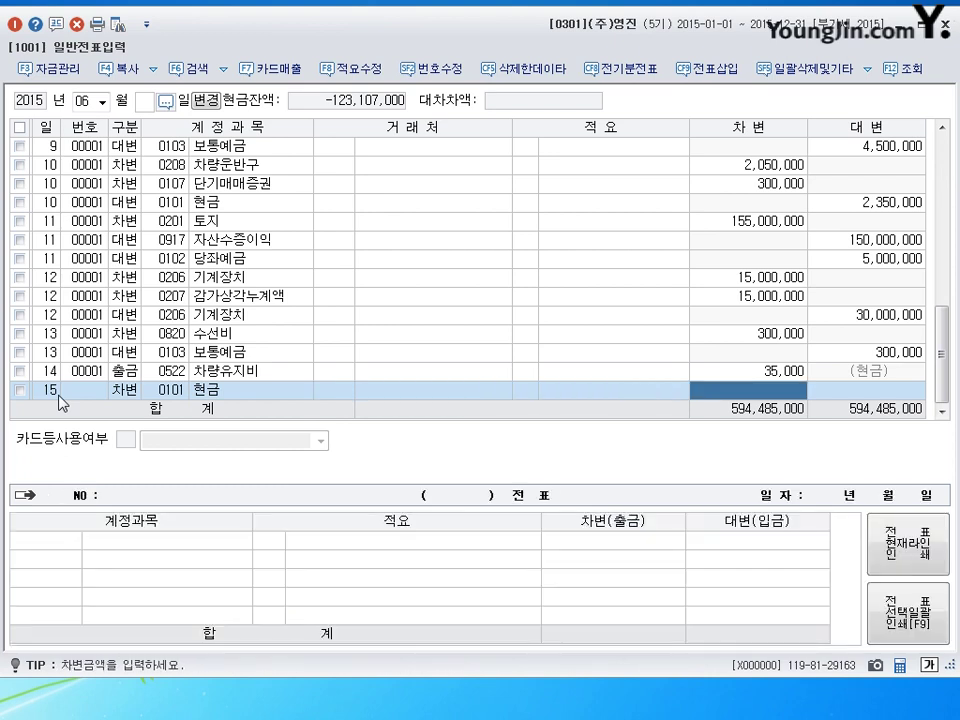
text(15)
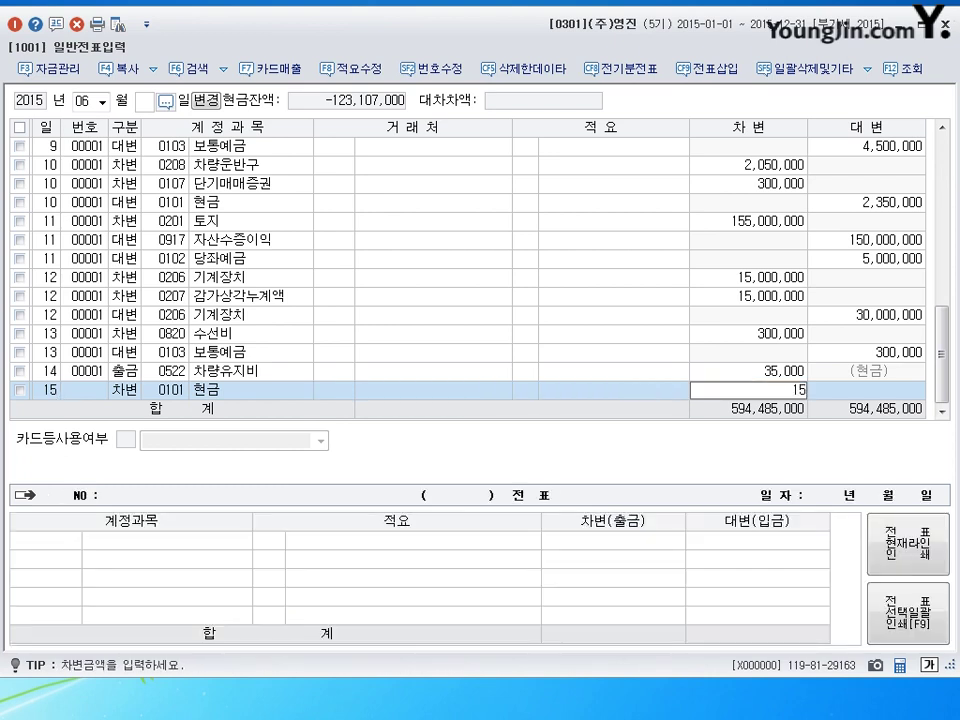
text(,000,000)
key(Return)
Add a June 15 debit line for account 0120 미수금 with vendor (주)상도 and an amount of 10,000,000
key(3)
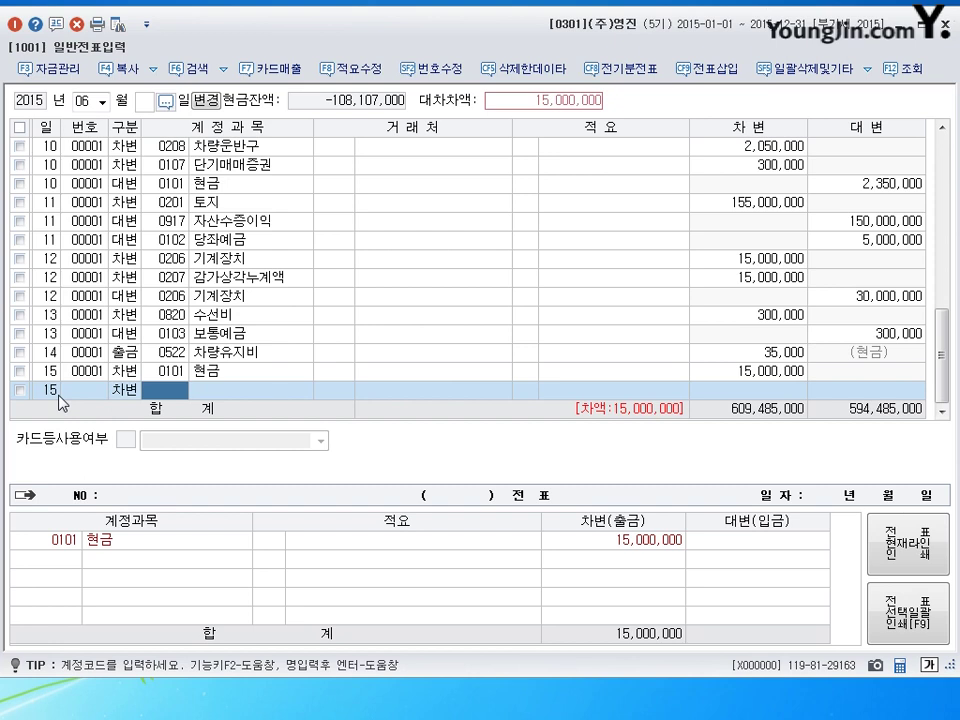
text(120)
key(Return)
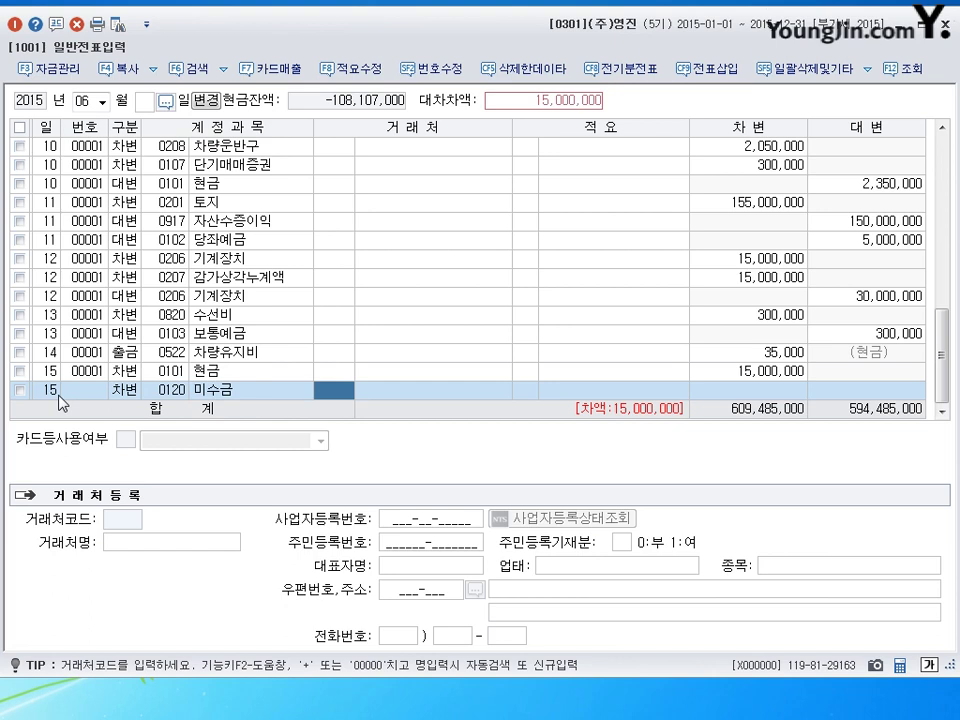
text(싱)
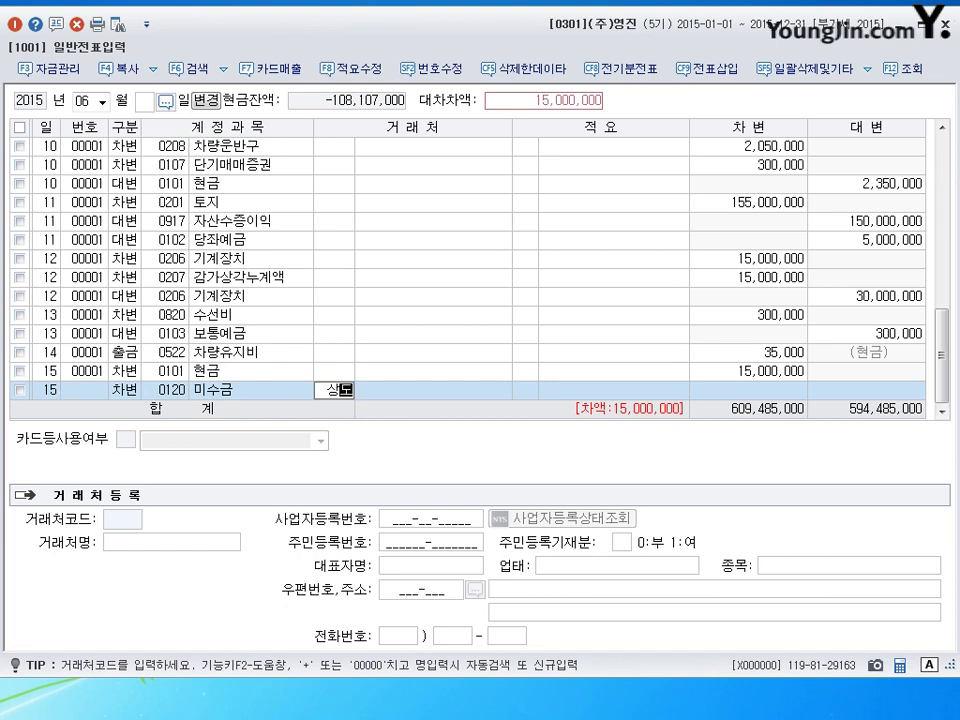
key(Return)
key(Return)
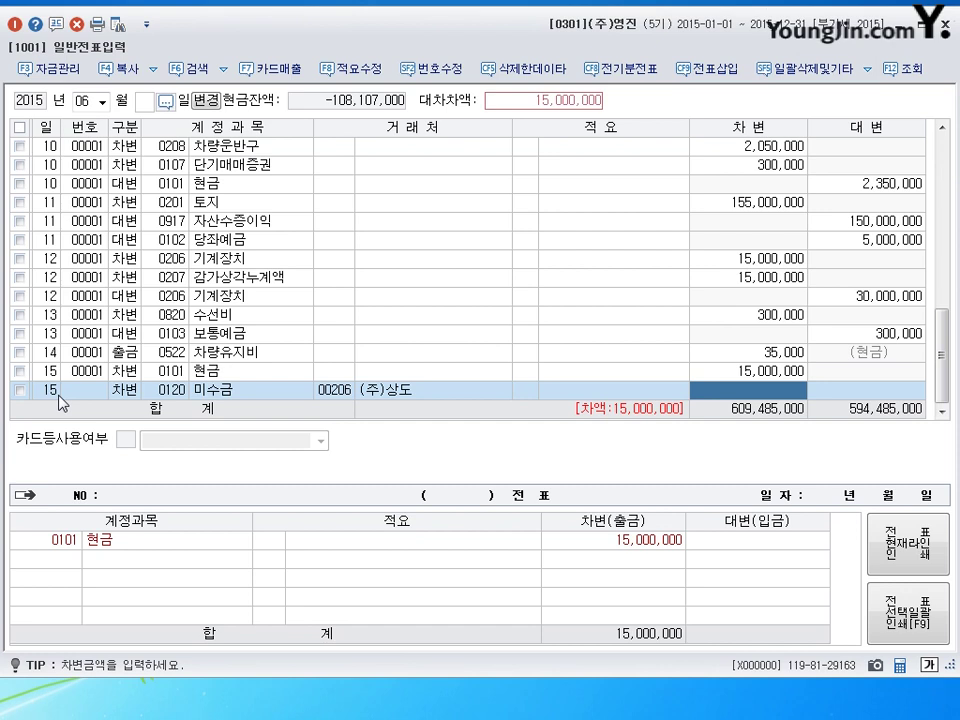
text(10000000)
key(Return)
key(Return)
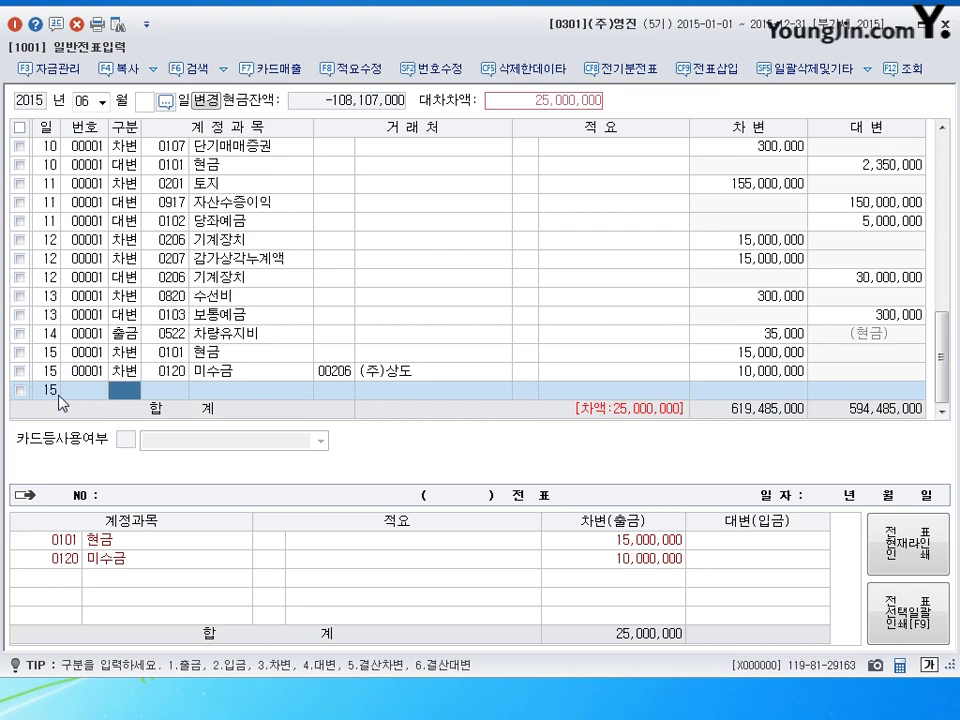
Add a June 15 credit line for account 0201 토지 with no vendor and an amount of 22,000,000
text(4)
key(Return)
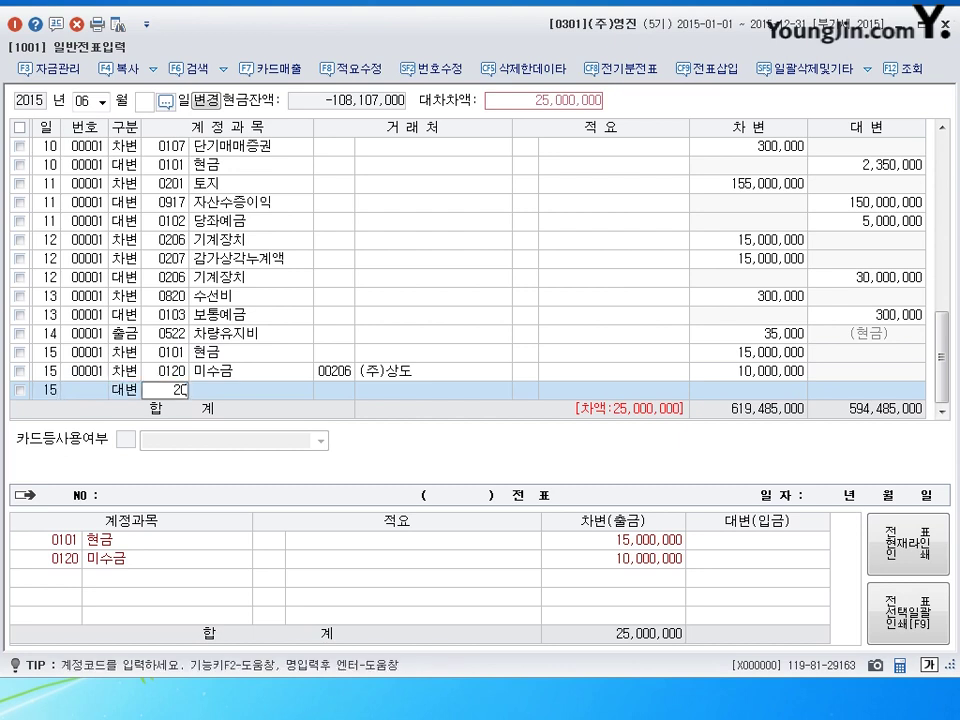
text(0201)
key(Return)
key(Return)
key(Return)
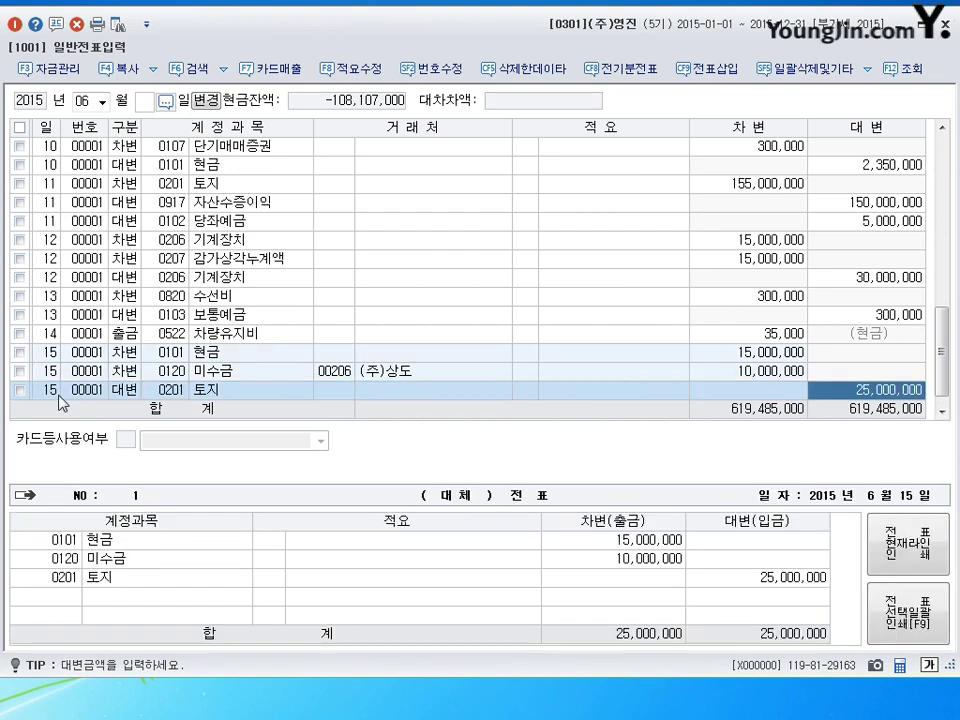
text(22)
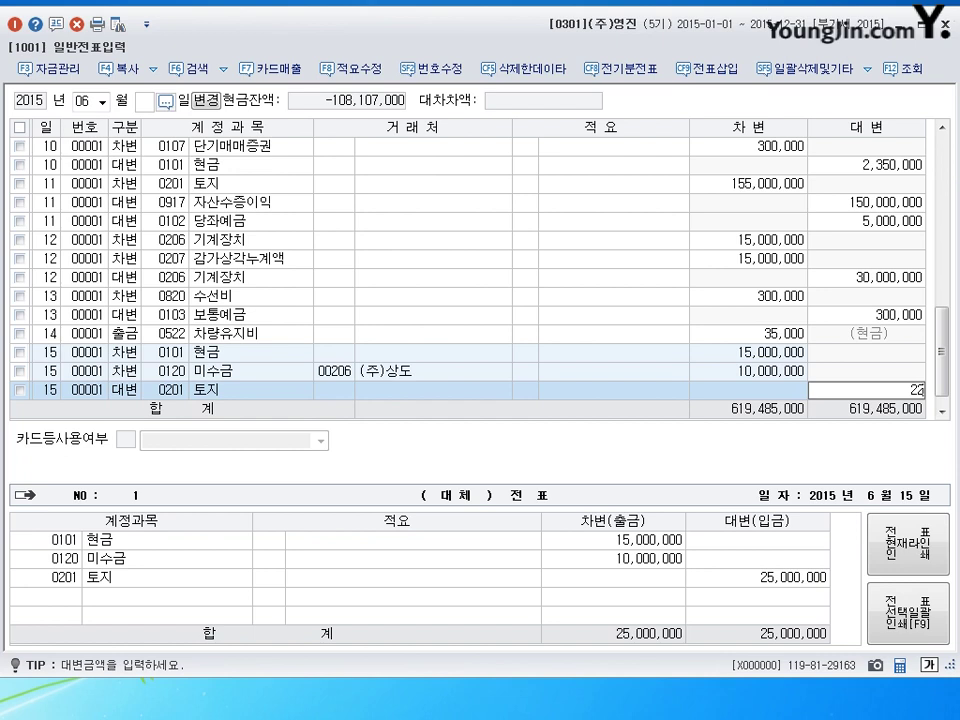
text(,000,000)
key(Return)
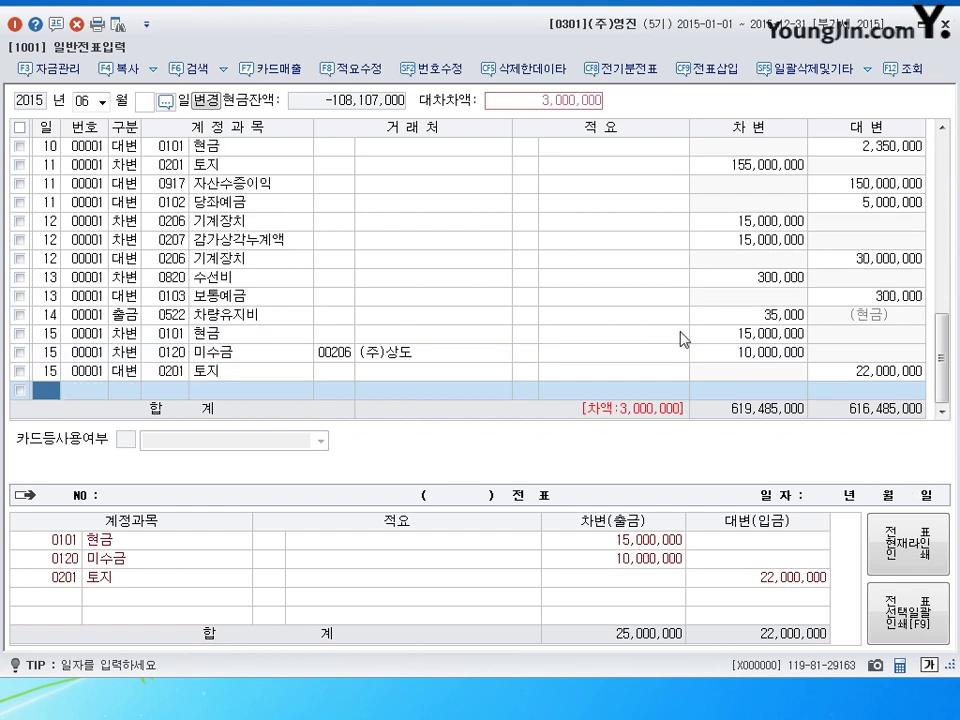
Add a June 15 credit line for account 0914 유형자산처분이익 with no vendor and an amount of 3,000,000
key(Up)
click(790, 352)
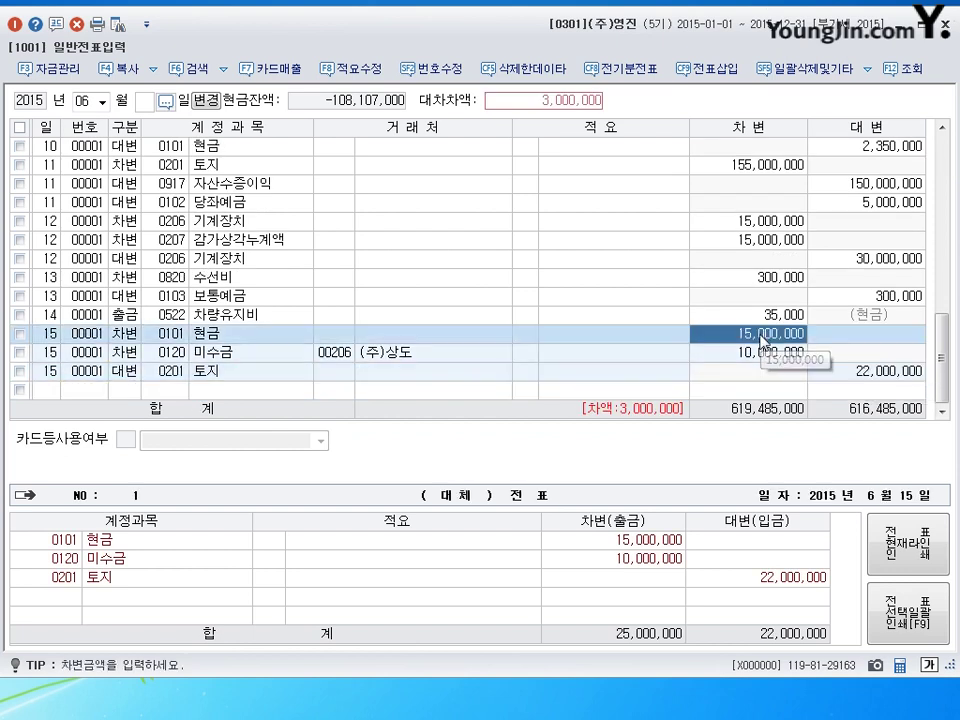
click(131, 392)
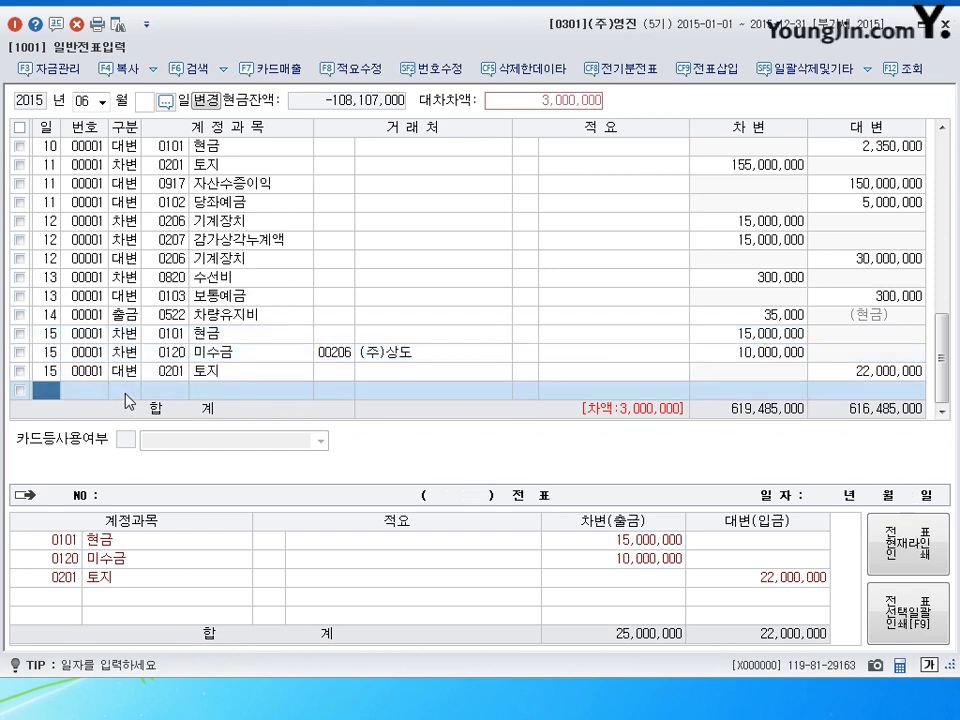
key(Return)
text(4)
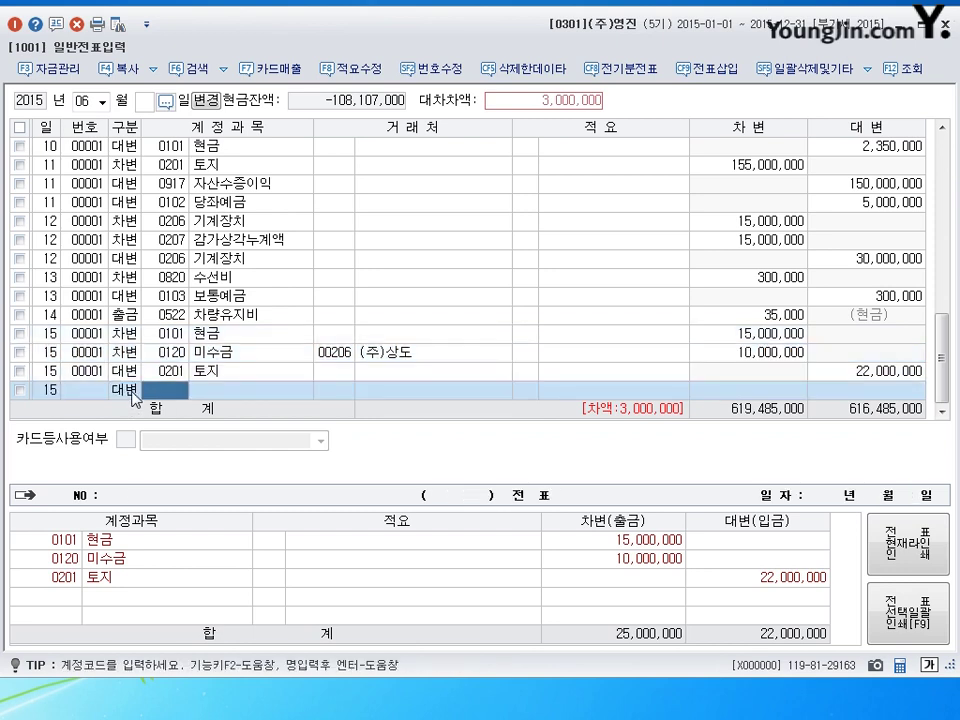
text(0914)
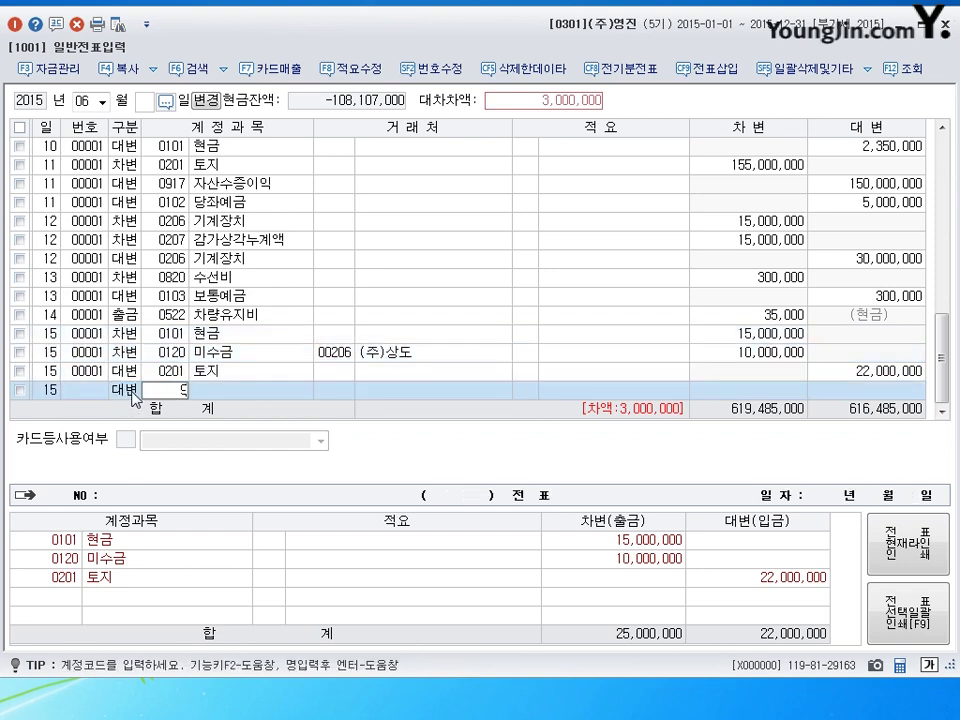
key(Return)
key(Return)
key(Return)
key(Return)
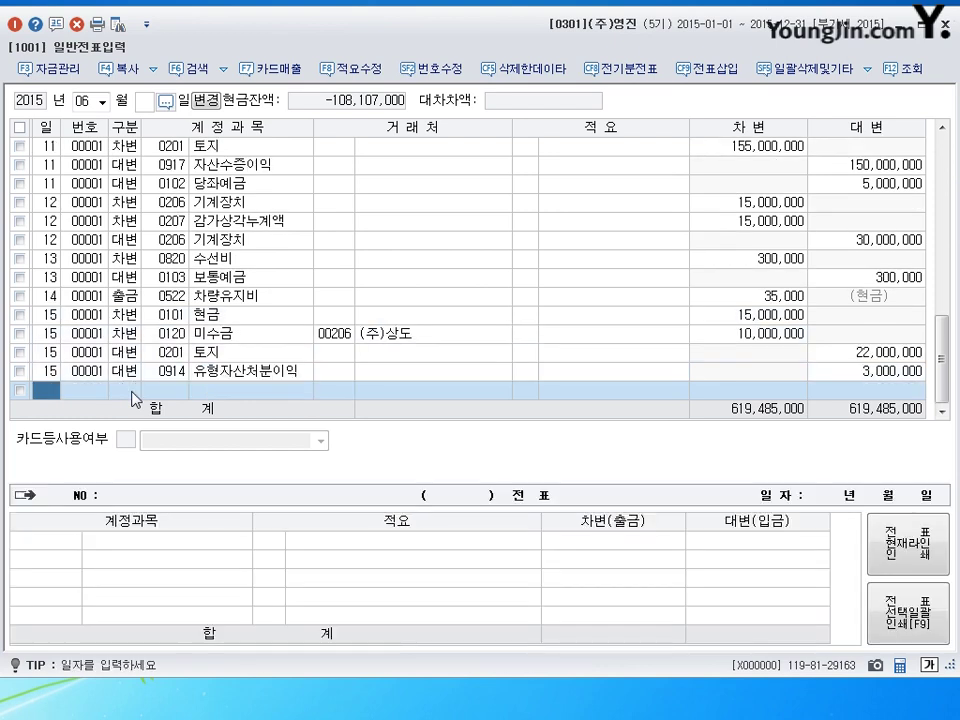
Enter a June 16 debit line for account 0203 감가상각누계액 with no vendor and an amount of 10,000,000
text(16)
key(Return)
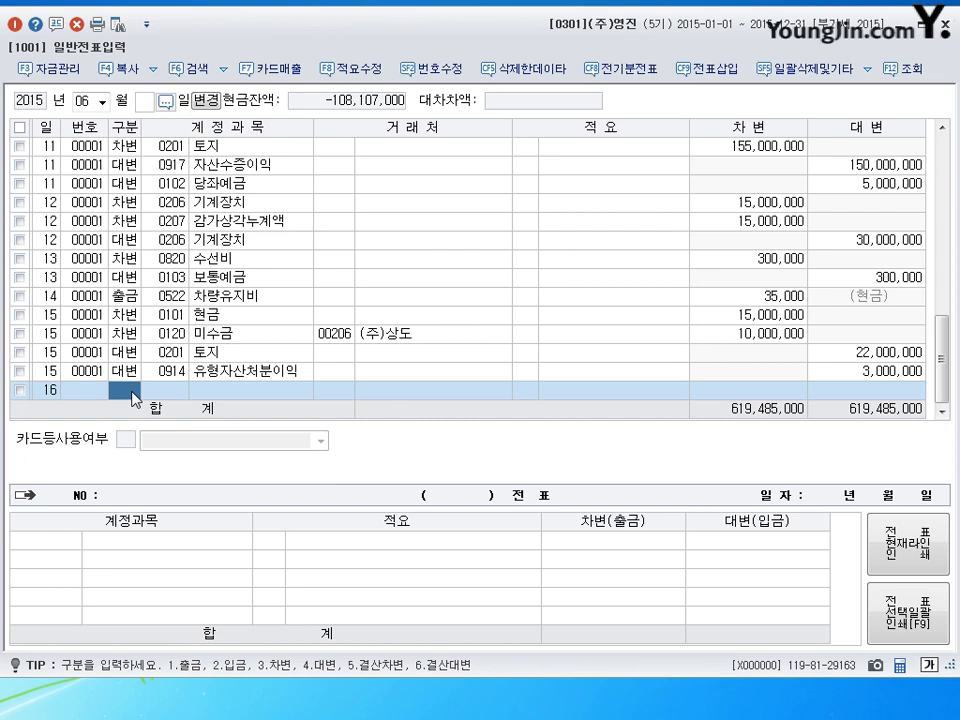
key(3)
key(Return)
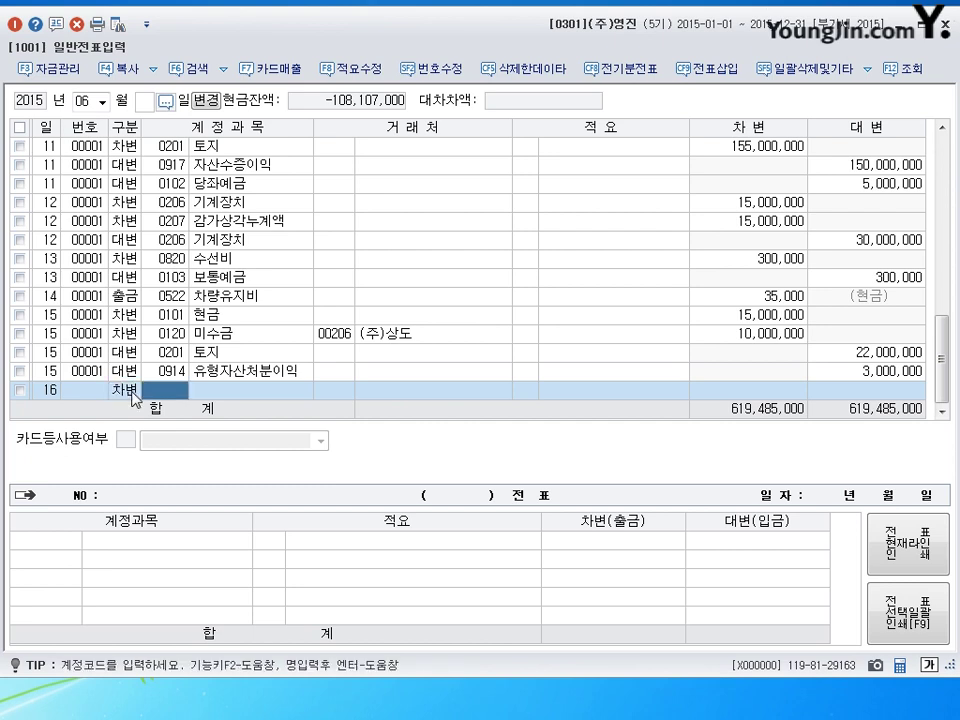
text(203)
key(Return)
key(Return)
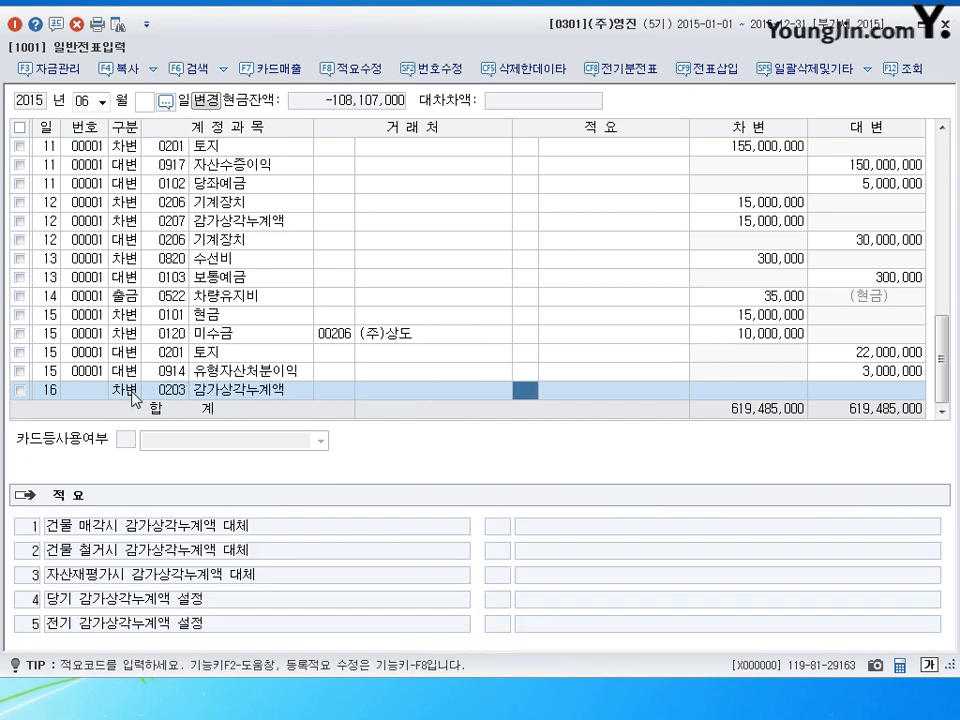
key(Return)
text(10000000)
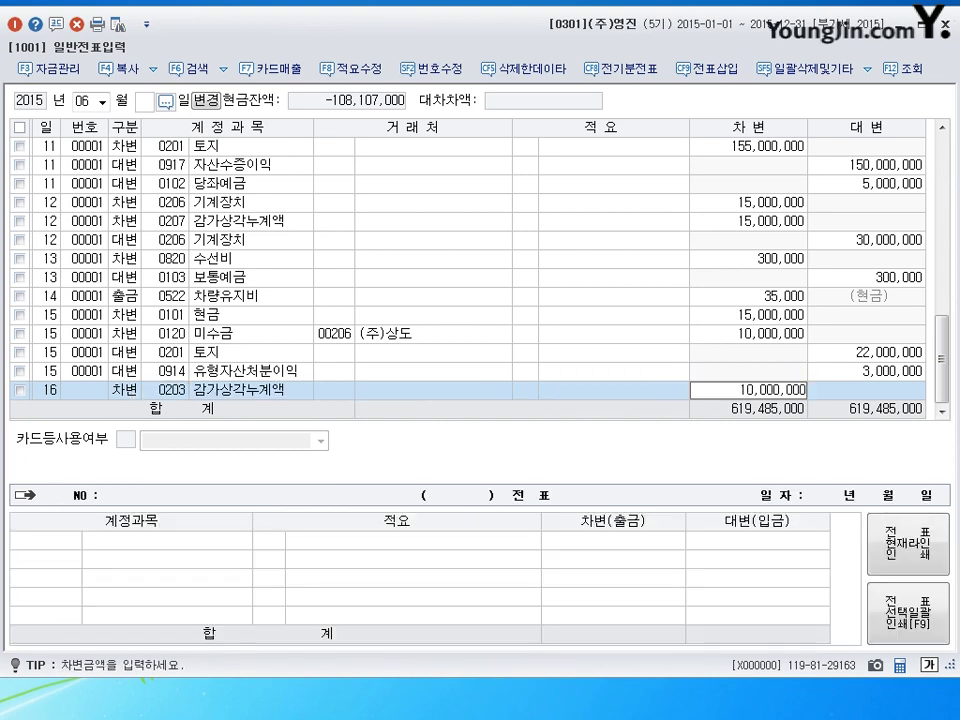
key(Return)
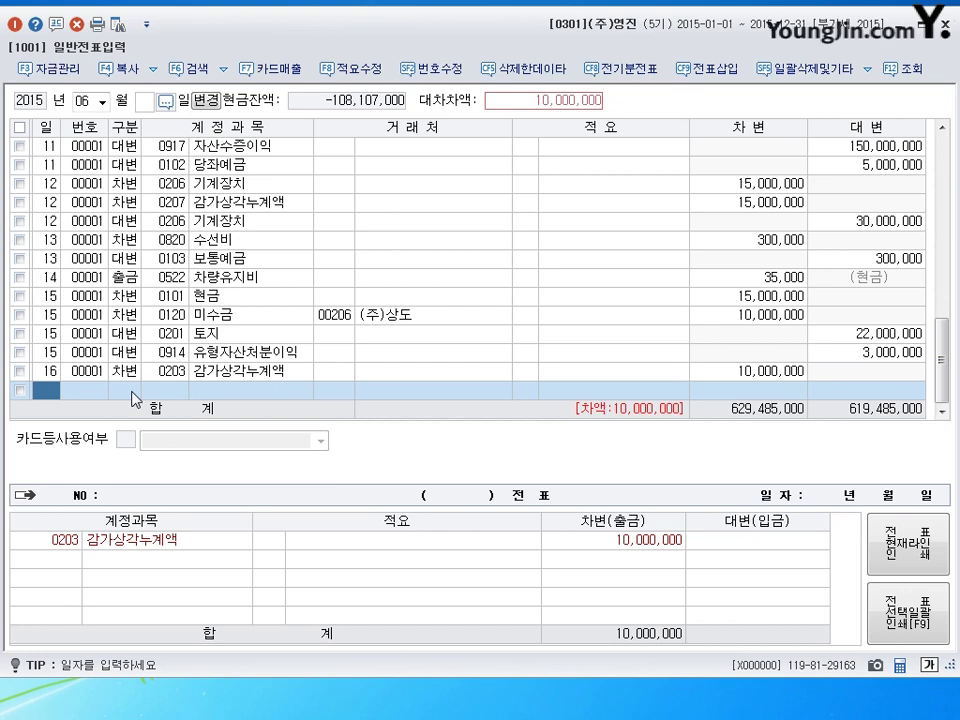
Add a June 16 debit line for account 0101 현금 with no vendor and an amount of 40,000,000
key(Return)
text(3)
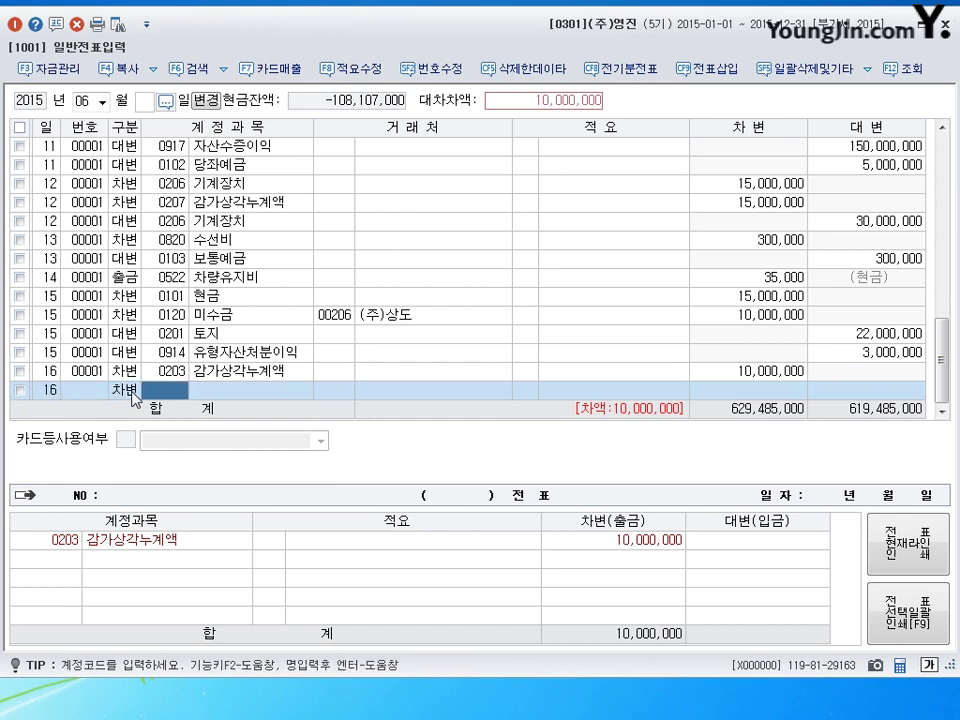
text(101)
key(Return)
key(Return)
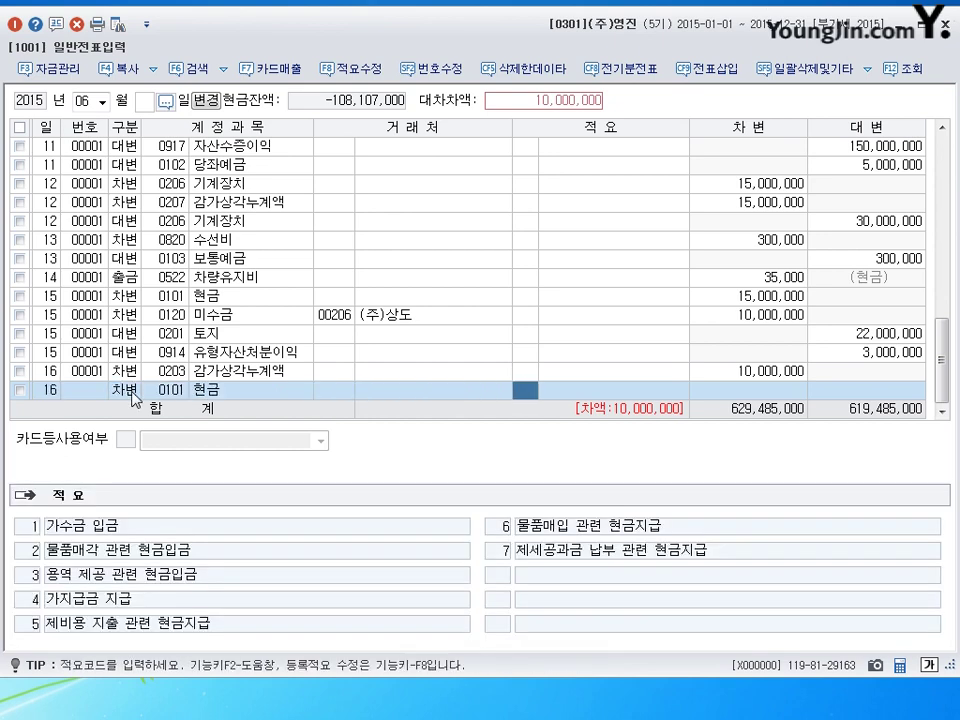
key(Return)
text(40000000)
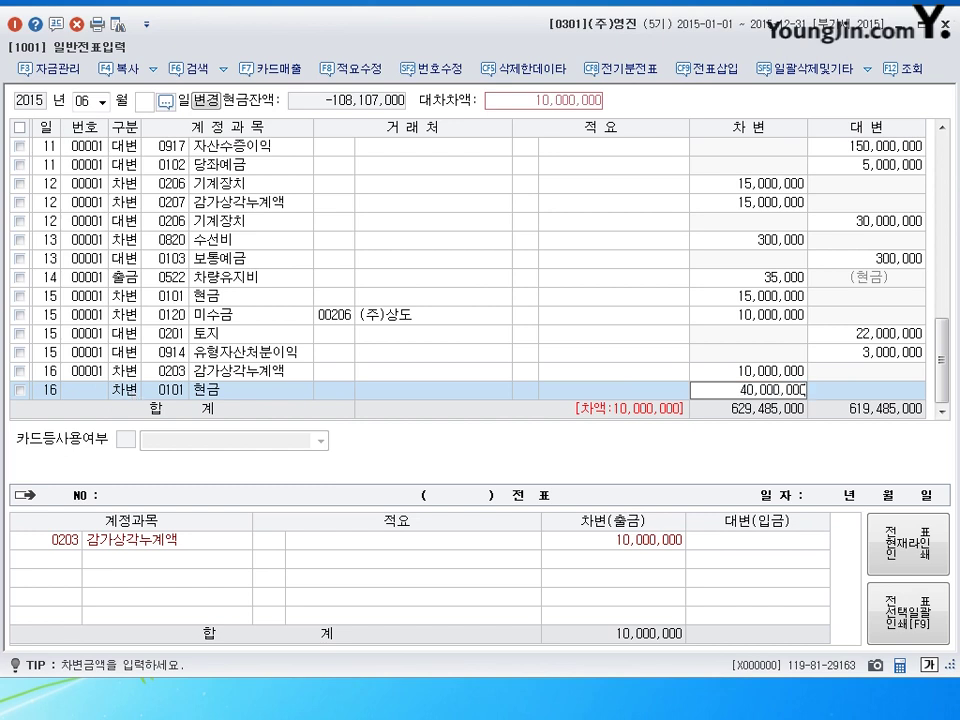
key(Return)
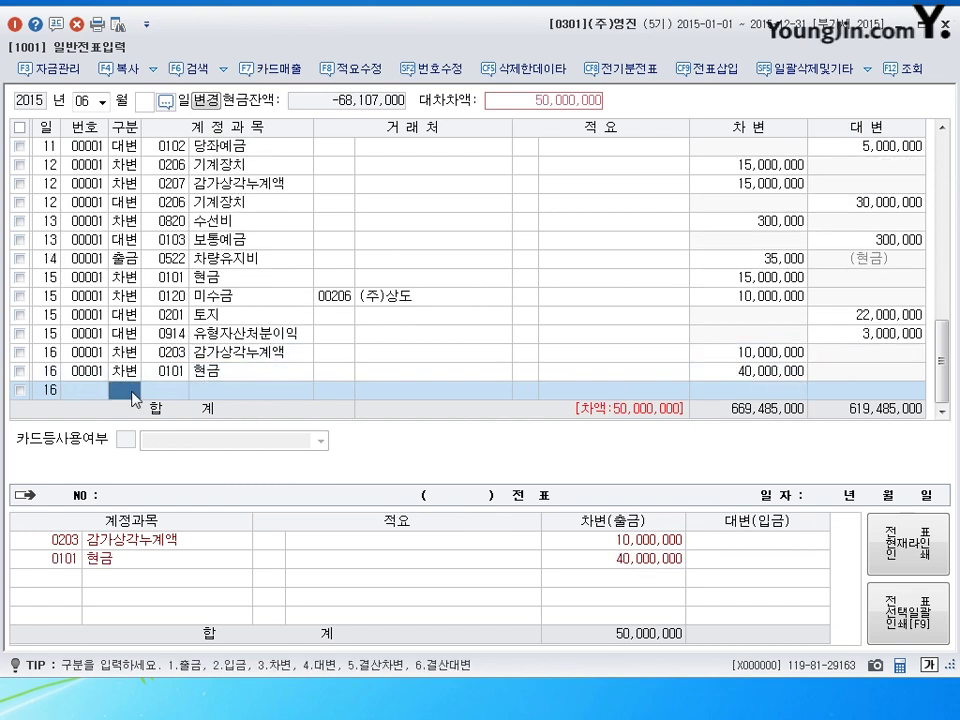
Add a June 16 debit line for account 0102 당좌예금 with no vendor and an amount of 30,000,000
text(3)
text(0102)
key(Return)
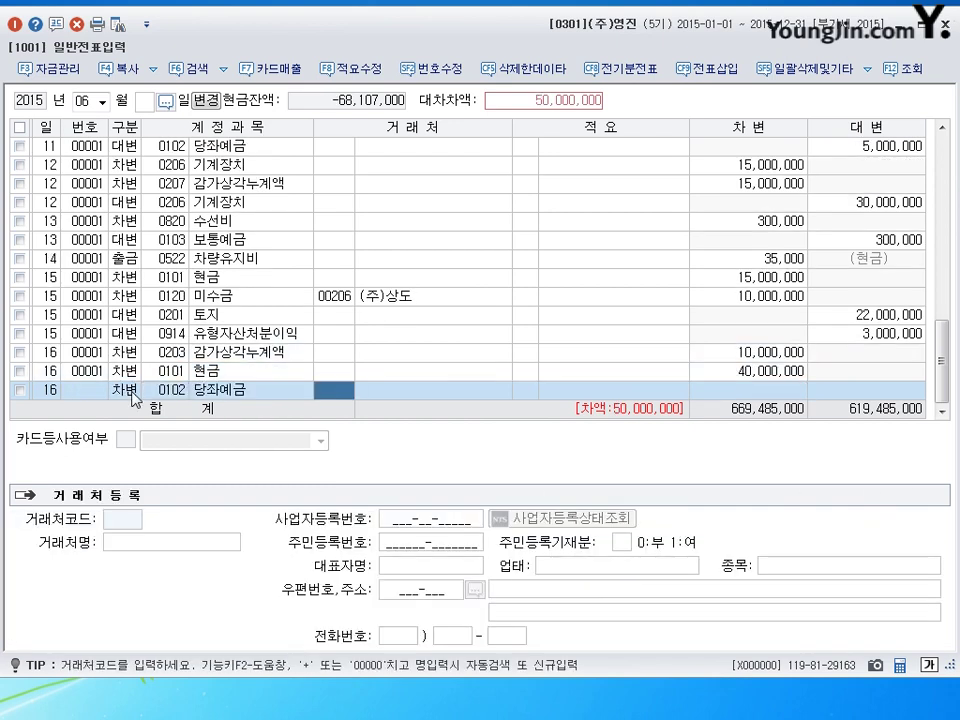
key(Return)
key(Return)
key(Return)
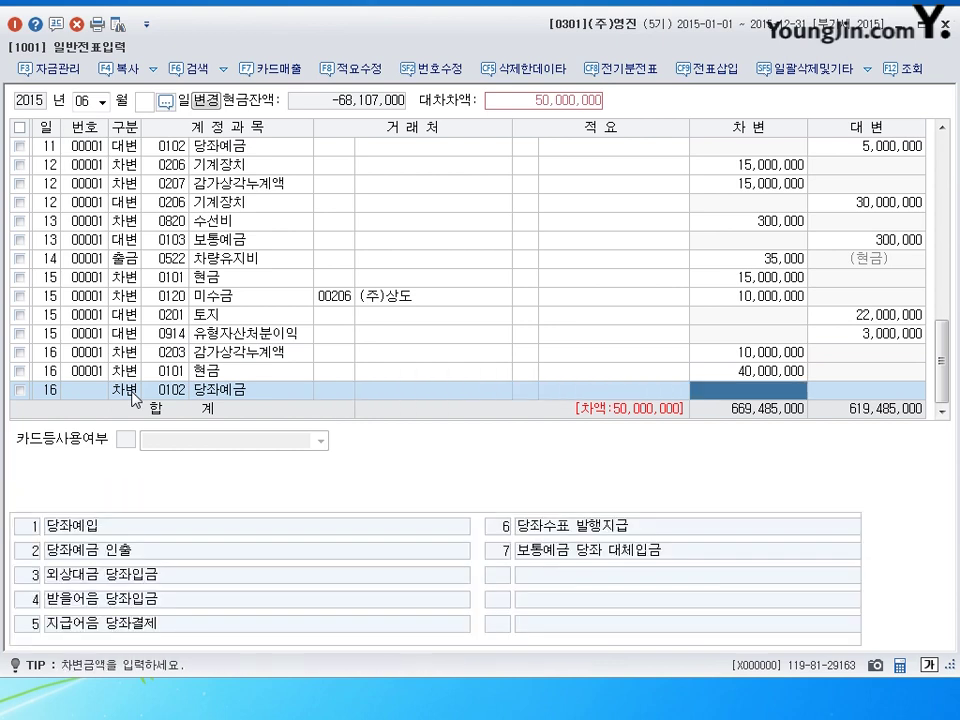
text(30000000)
key(Return)
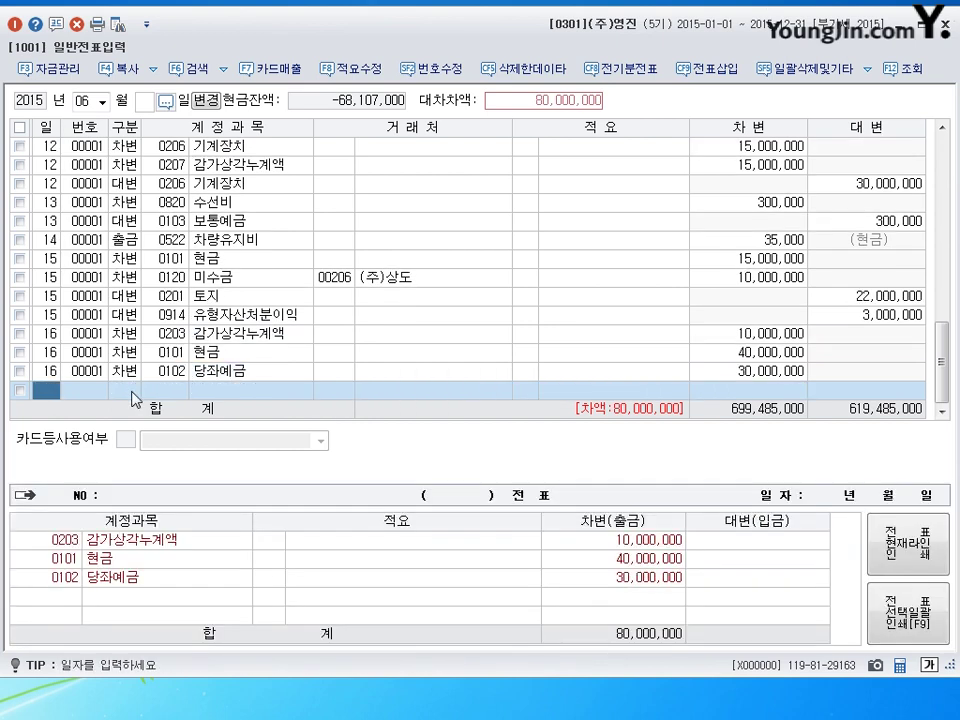
Add a June 16 credit line for account 0202 건물 with no vendor and an amount of 63,000,000
text(16)
key(Return)
text(4)
key(Return)
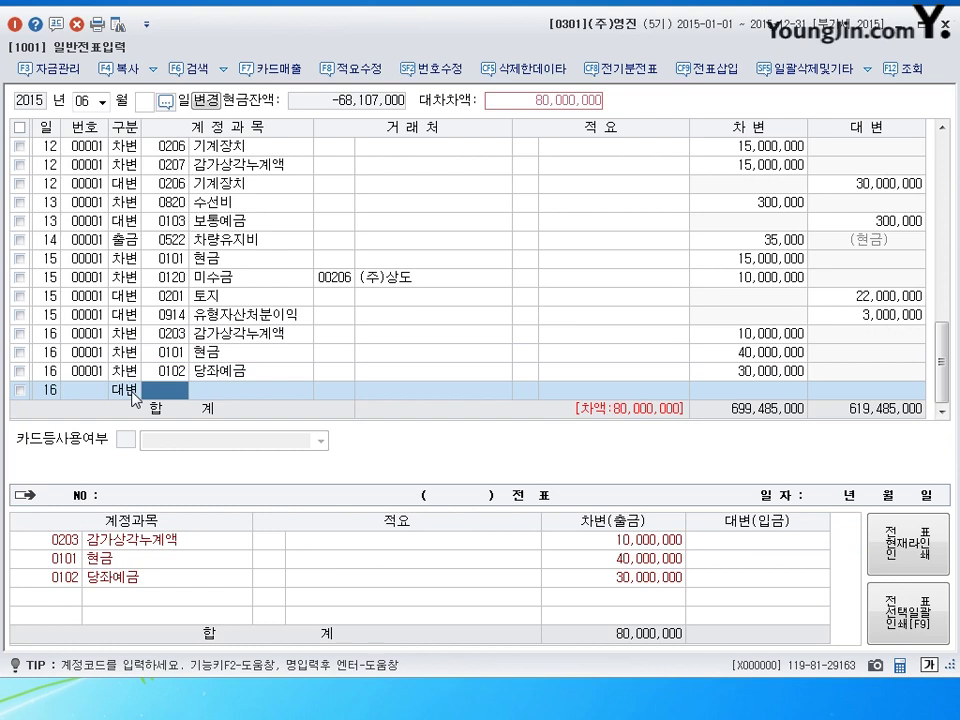
text(0202)
key(Return)
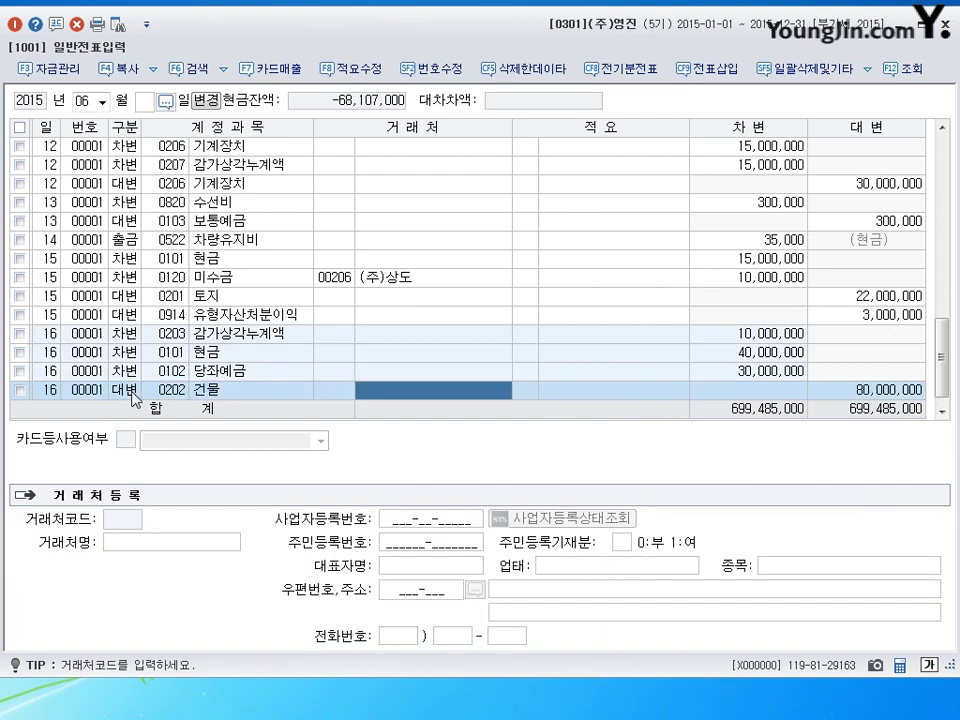
key(Return)
key(Return)
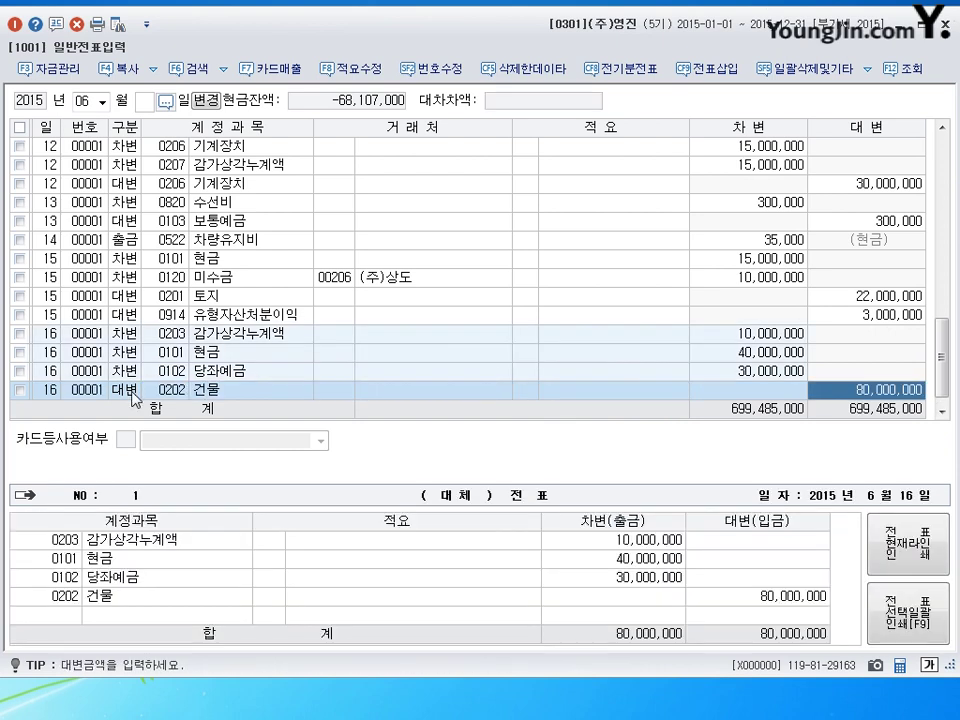
text(63000000)
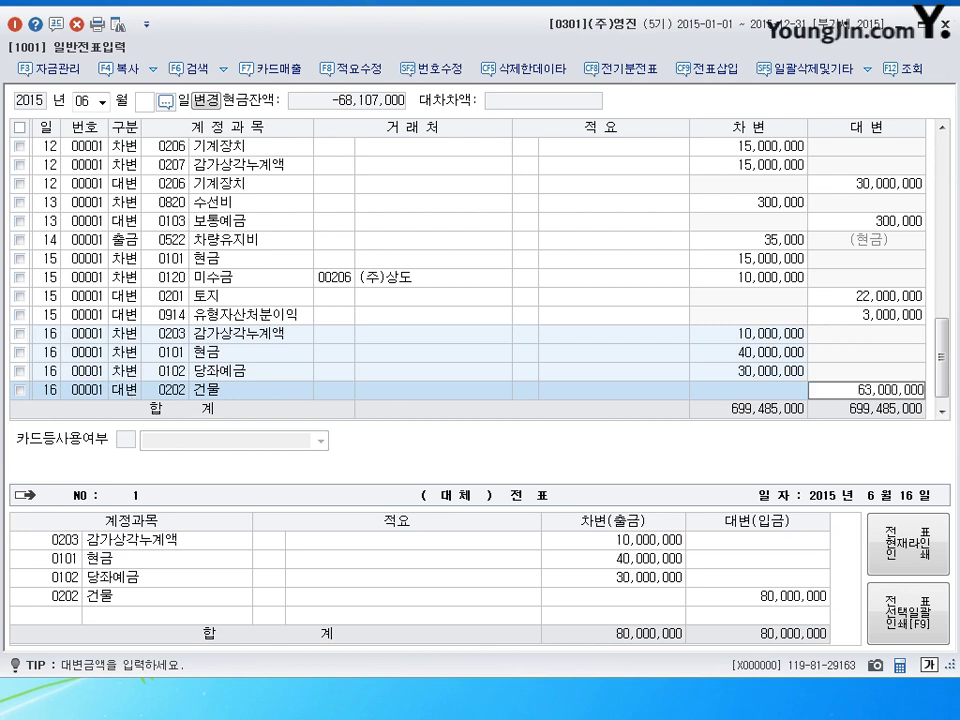
key(Return)
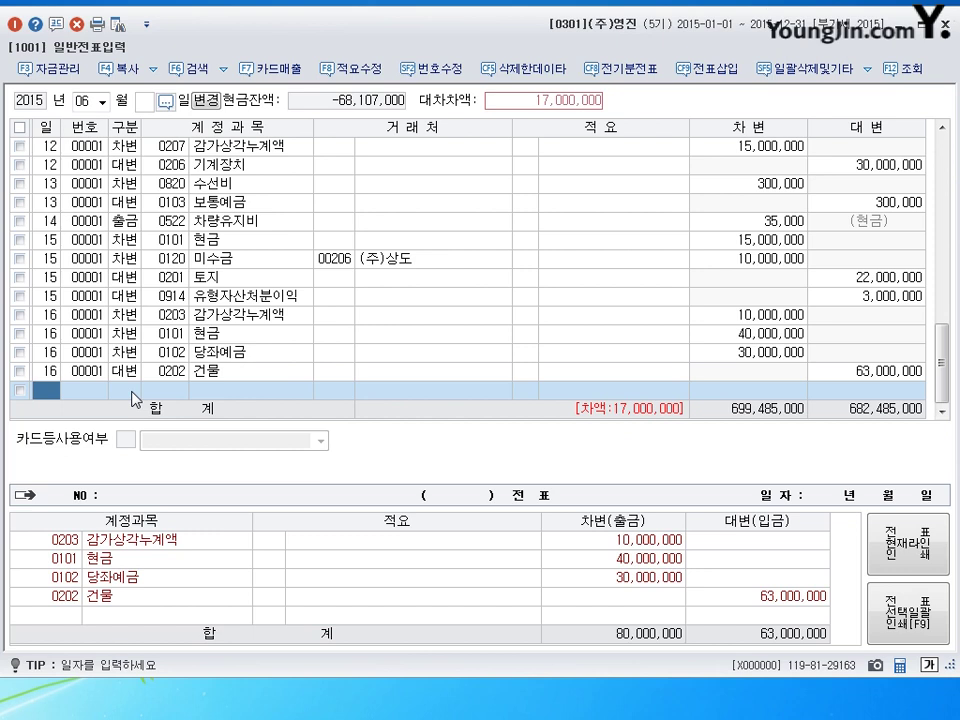
Add a June 16 credit line for account 0914 유형자산처분이익 with no vendor and an amount of 17,000,000
text(16)
key(Return)
text(4)
key(Return)
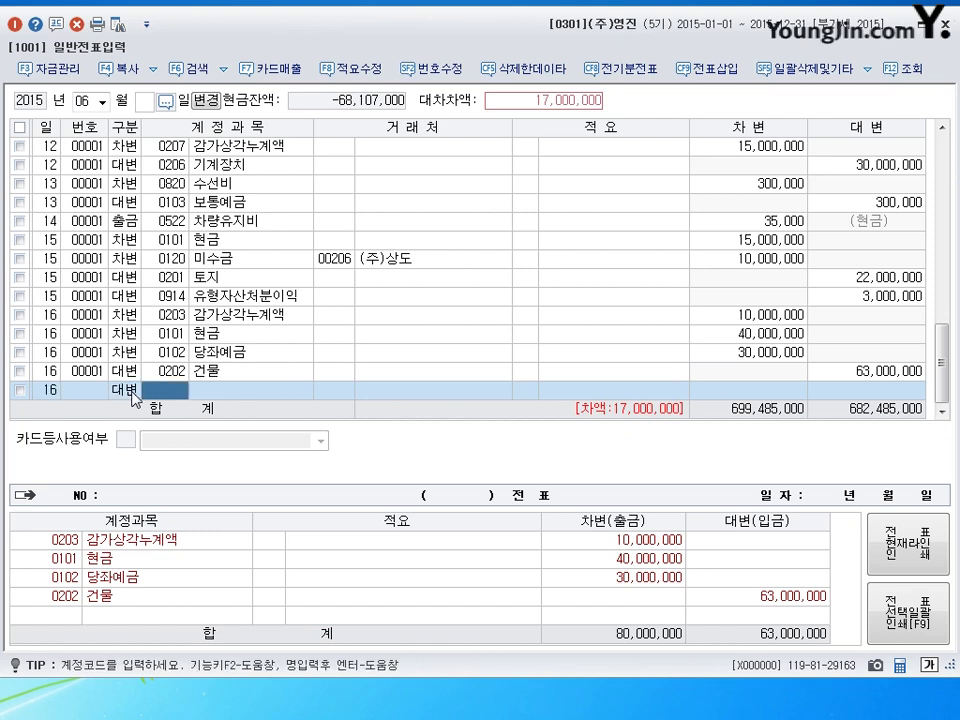
text(0914)
key(Return)
key(Return)
key(Return)
key(Return)
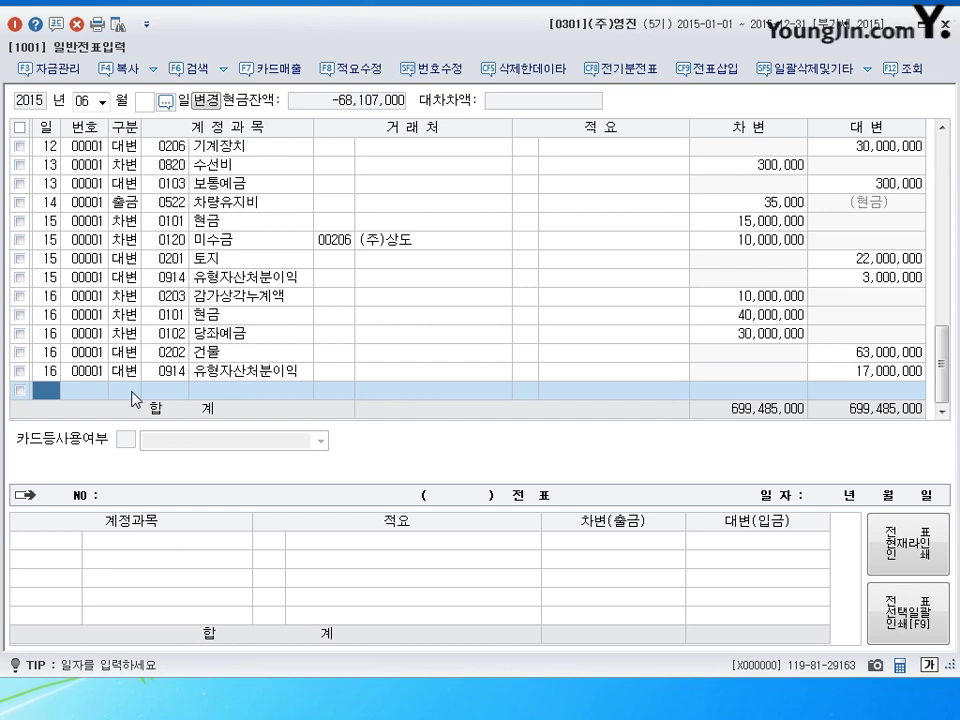
Enter a June 17 debit line for account 0209 감가상각누계액 with no vendor and an amount of 550,000
text(17)
key(Return)
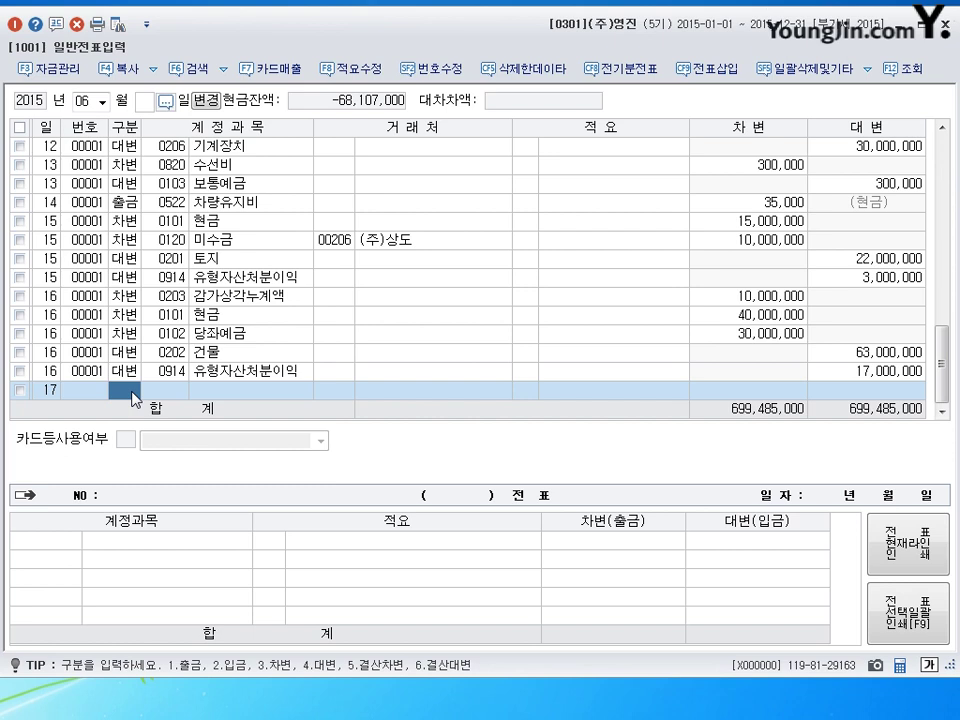
text(3)
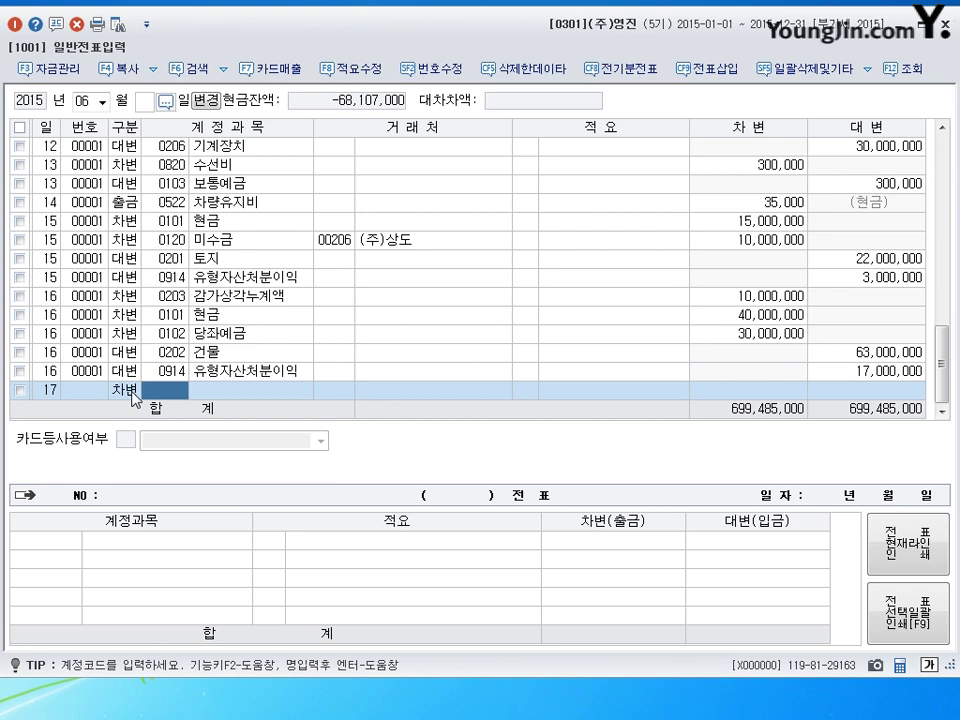
text(208)
key(Return)
key(Left)
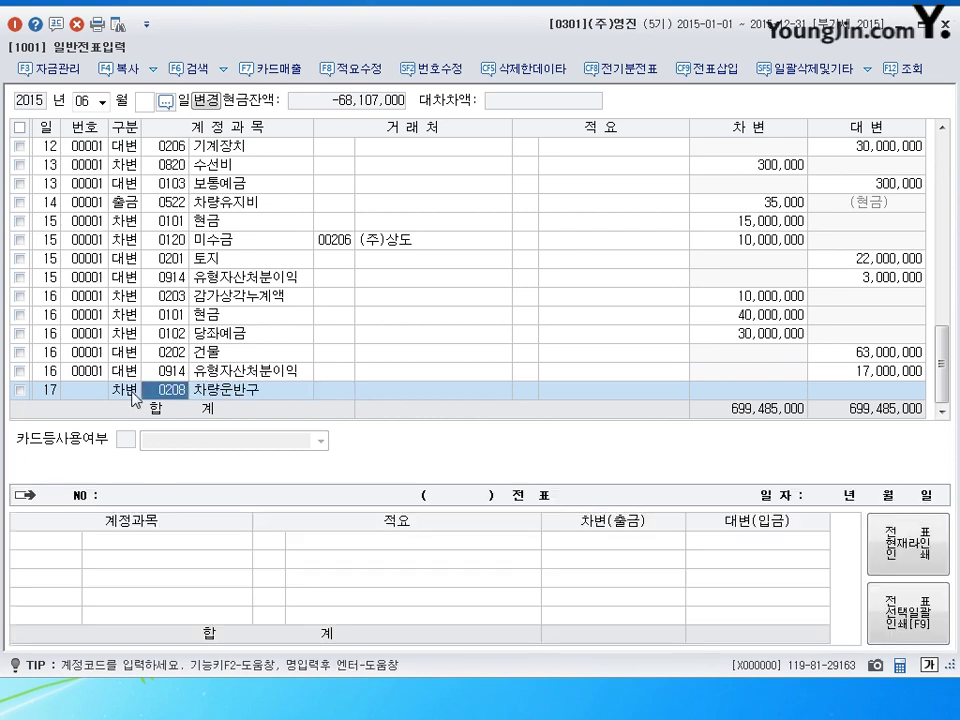
text(209)
key(Return)
key(Return)
key(Return)
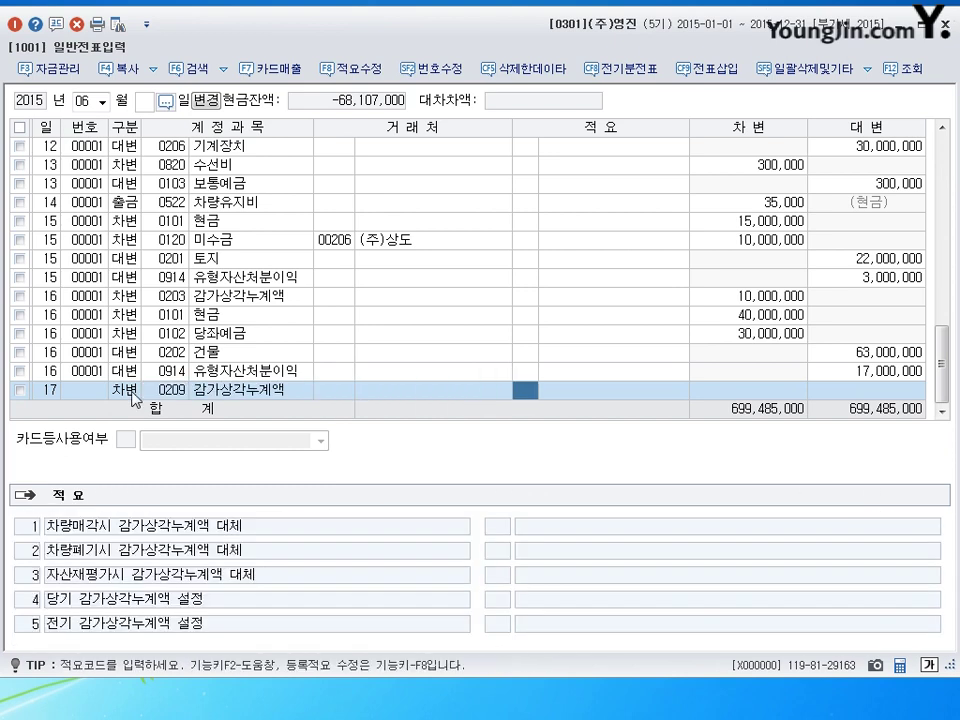
text(5500000)
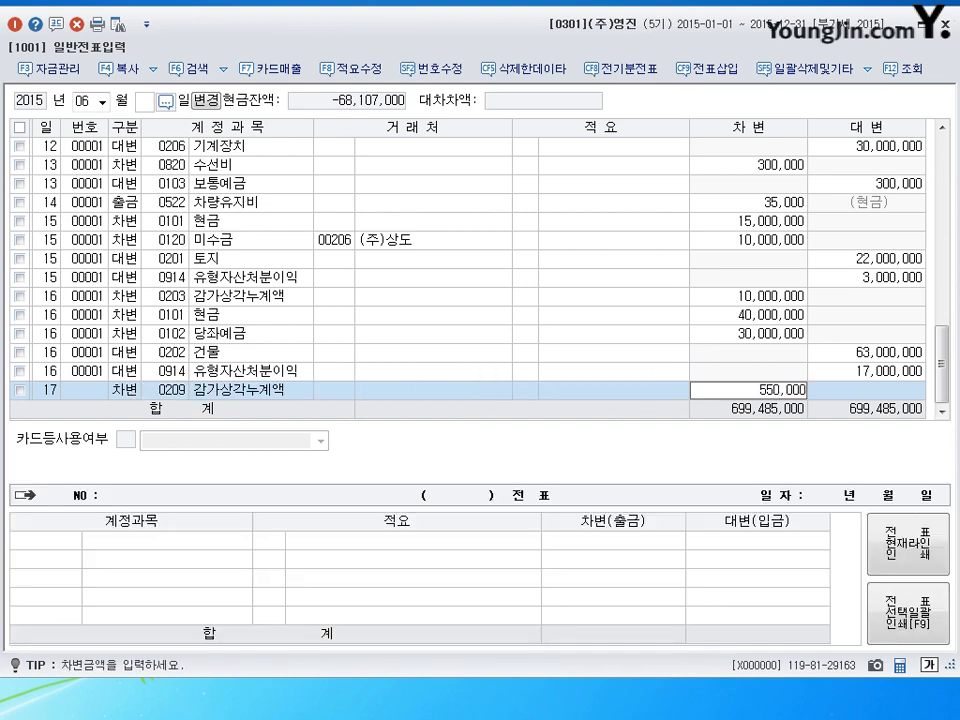
key(Return)
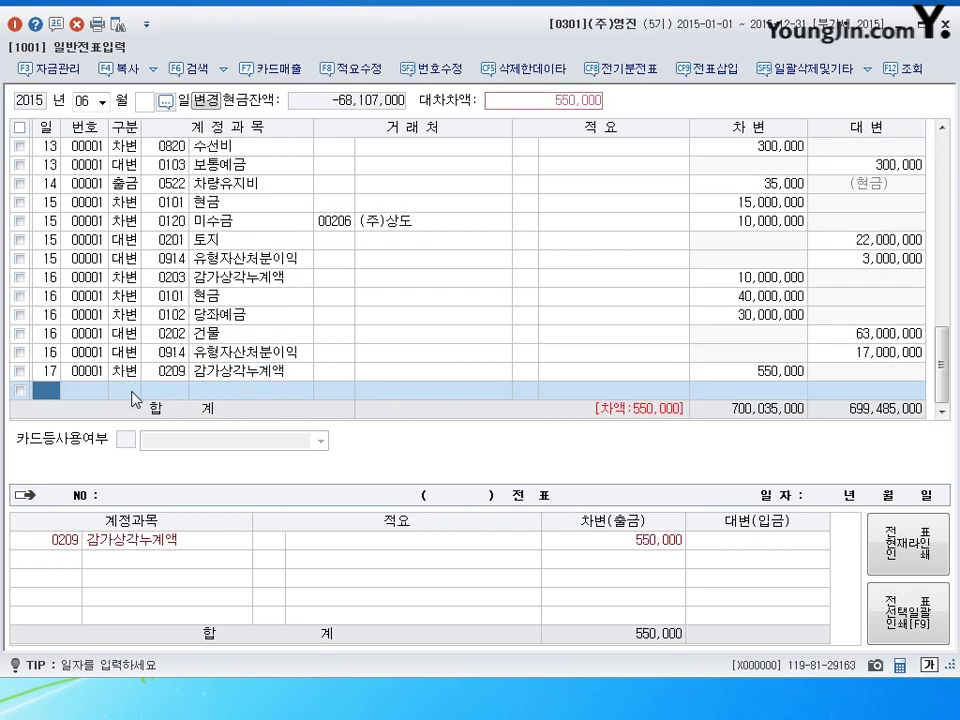
Add a June 17 debit line for account 0970 유형자산처분손실 with no vendor and an amount of 450,000
text(17)
key(Return)
text(3)
key(Return)
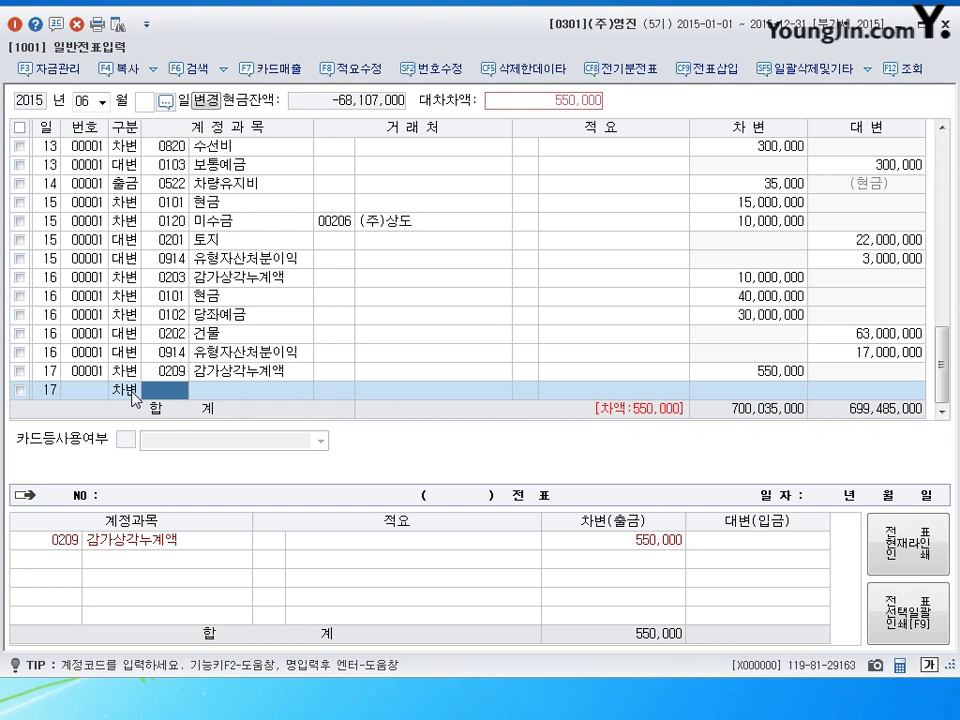
text(970)
key(Return)
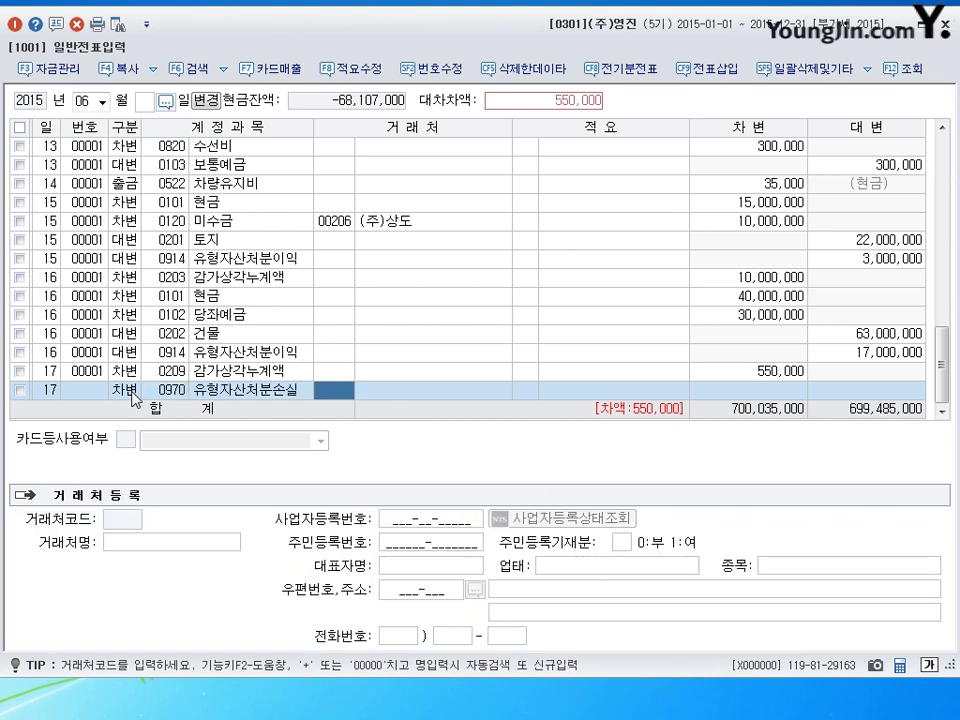
key(Return)
key(Return)
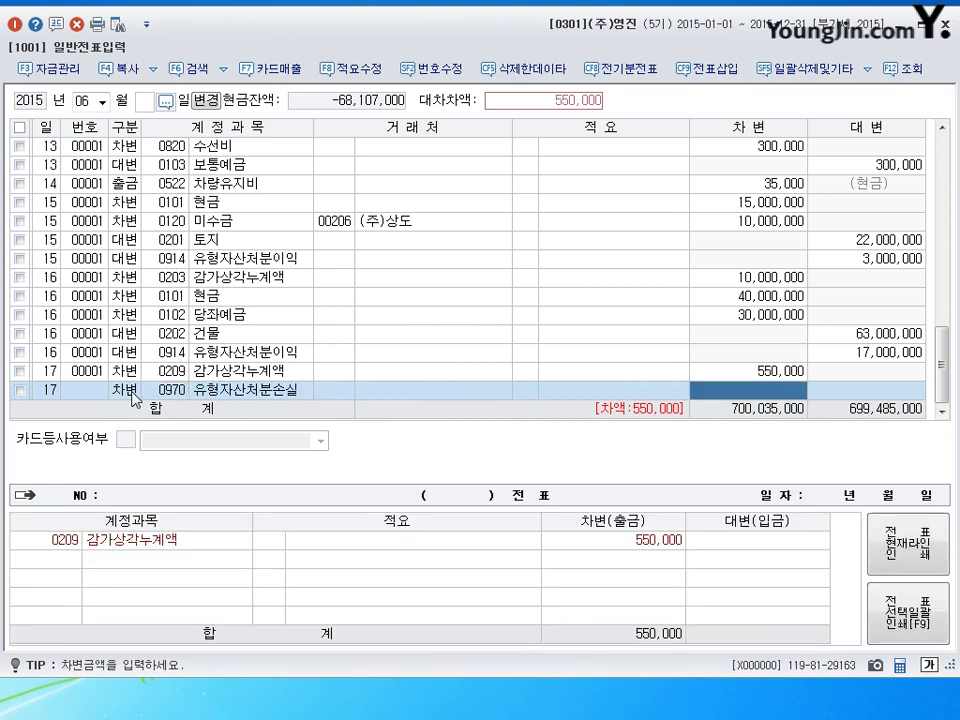
text(4500000)
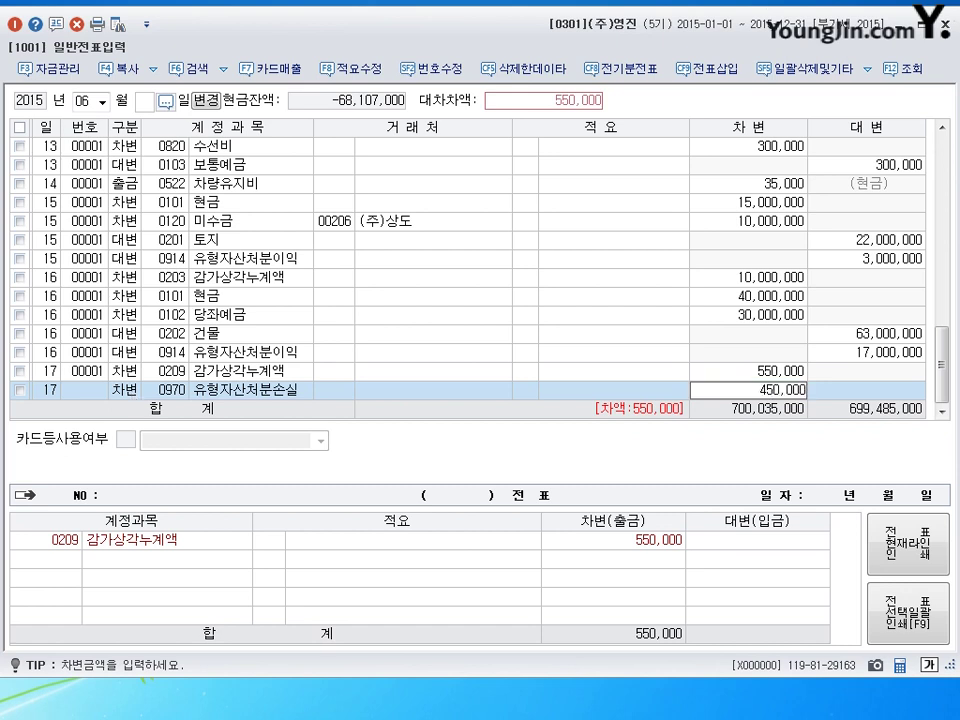
key(Return)
Add a June 17 credit line for account 0208 차량운반구 with an amount of 1,000,000
text(4)
key(Return)
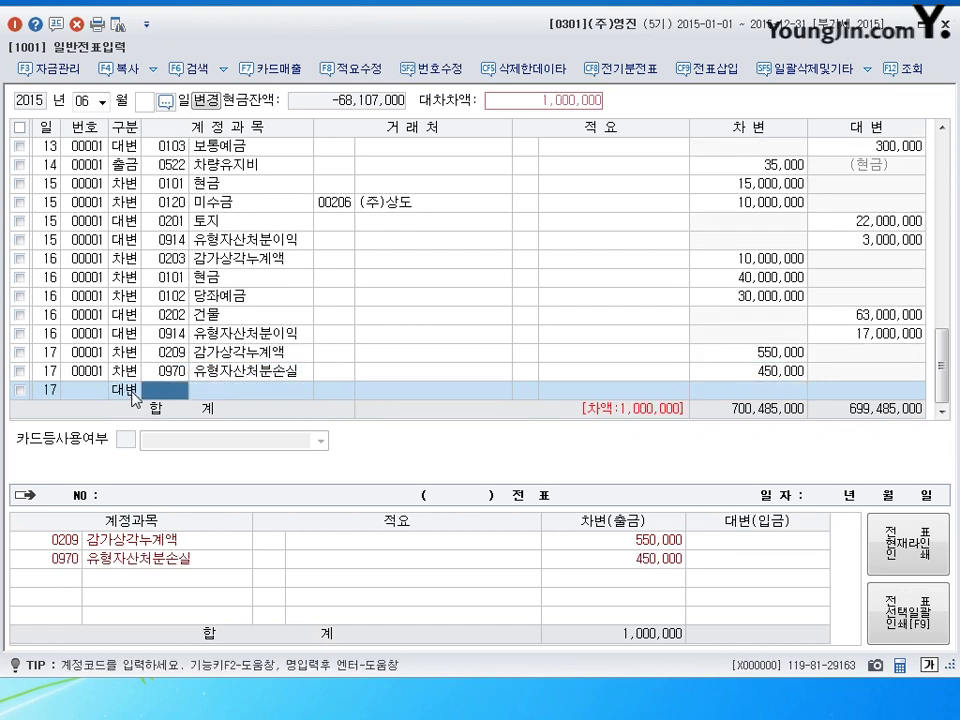
text(208)
key(Return)
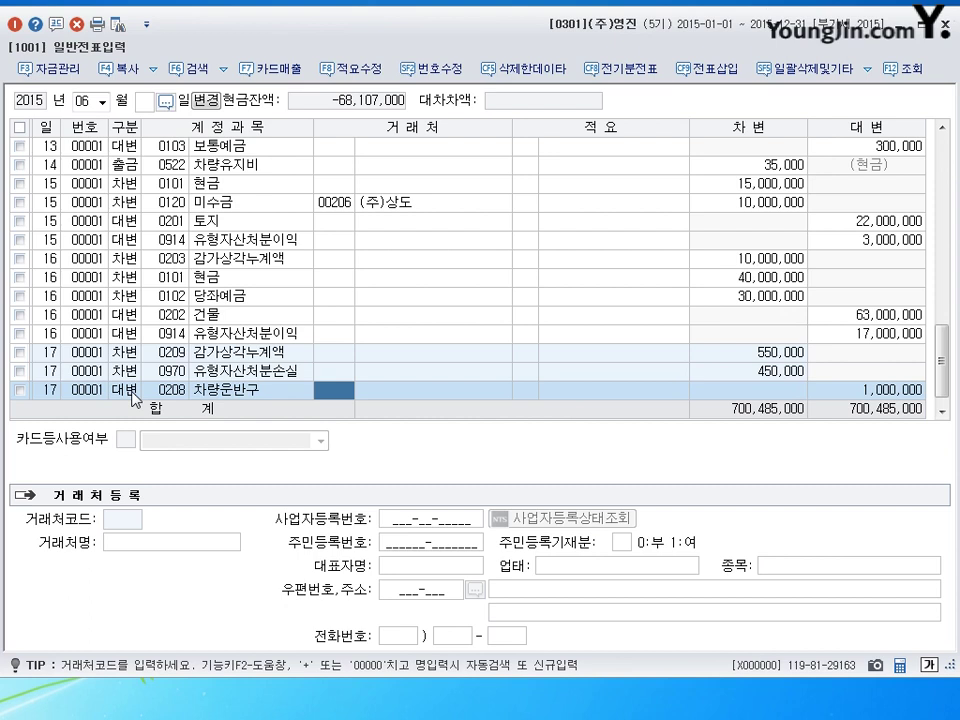